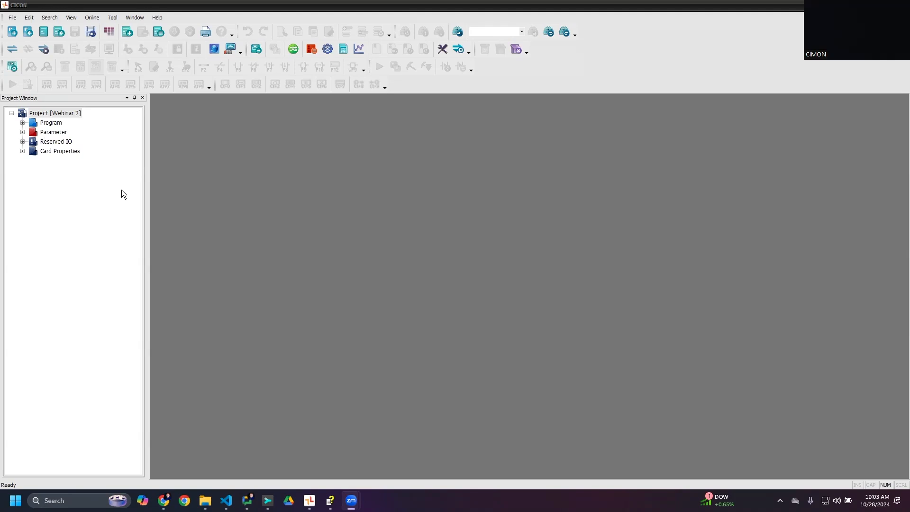
- Add a new LD scan program named Pgm000 with ID 0 to the project
{"action": "left_click", "coordinate": [23, 122]}
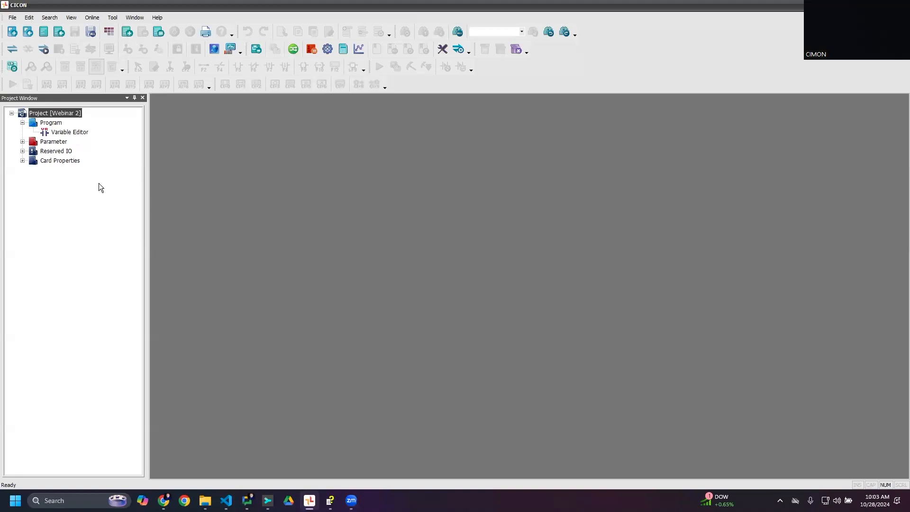
{"action": "right_click", "coordinate": [52, 125]}
{"action": "left_click", "coordinate": [69, 126]}
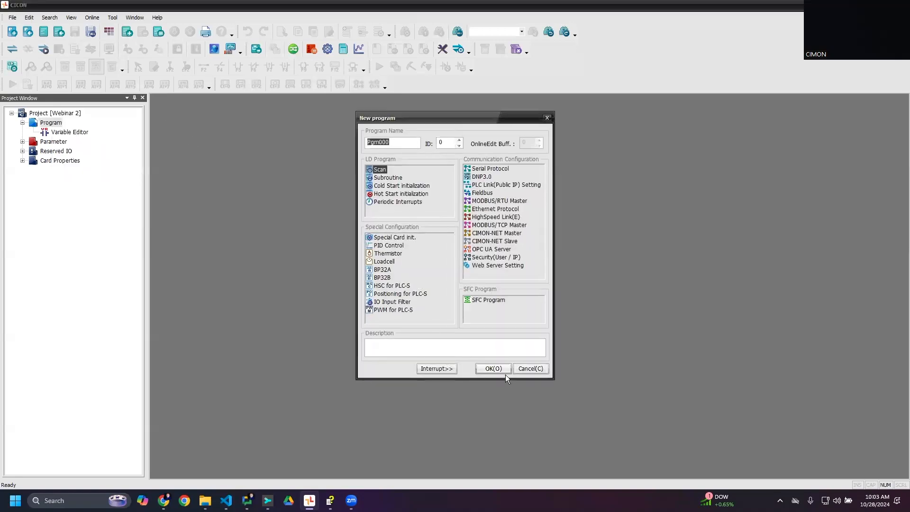
{"action": "left_click", "coordinate": [490, 369]}
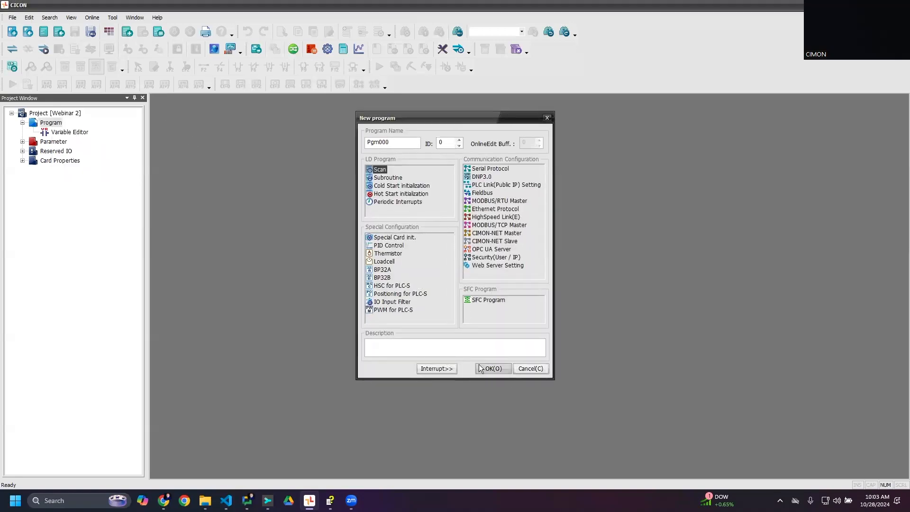
{"action": "left_click", "coordinate": [807, 151]}
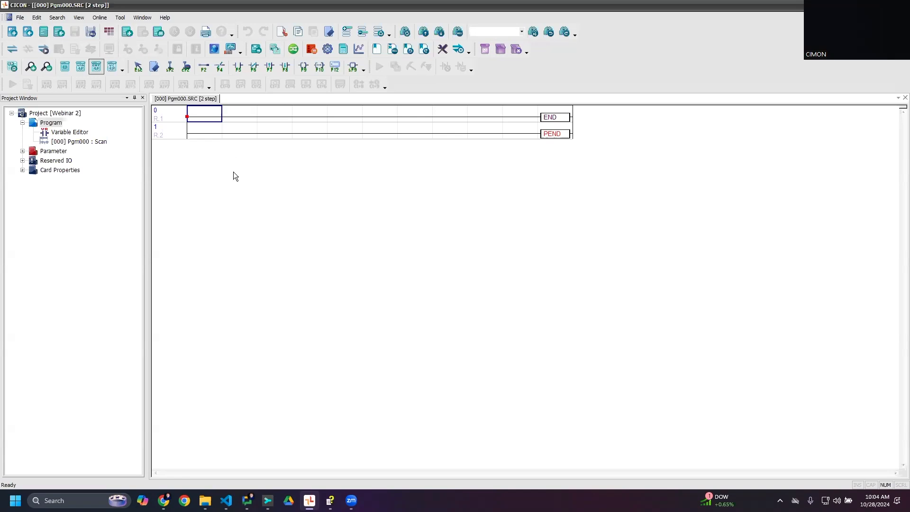
- Look at the startup options in the general configuration and close the dialog without changes
{"action": "left_click", "coordinate": [116, 20]}
{"action": "key", "text": "Escape"}
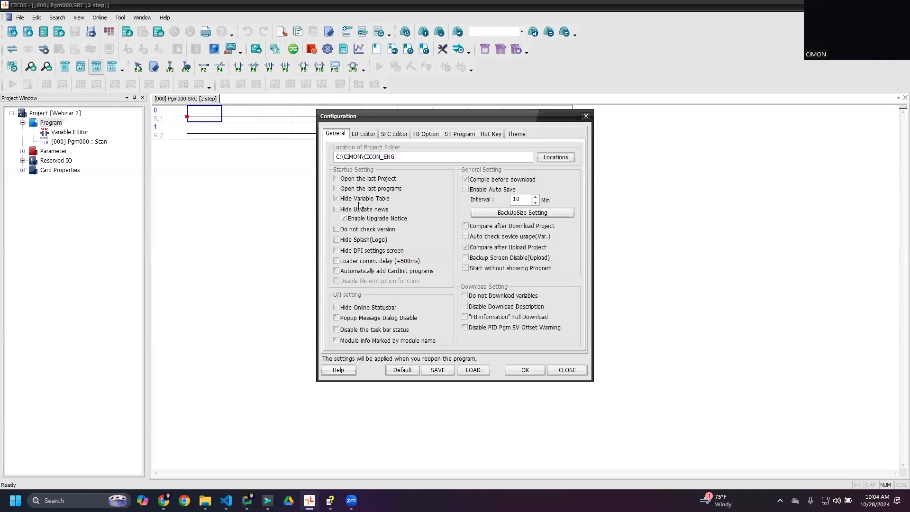
{"action": "left_click", "coordinate": [558, 369]}
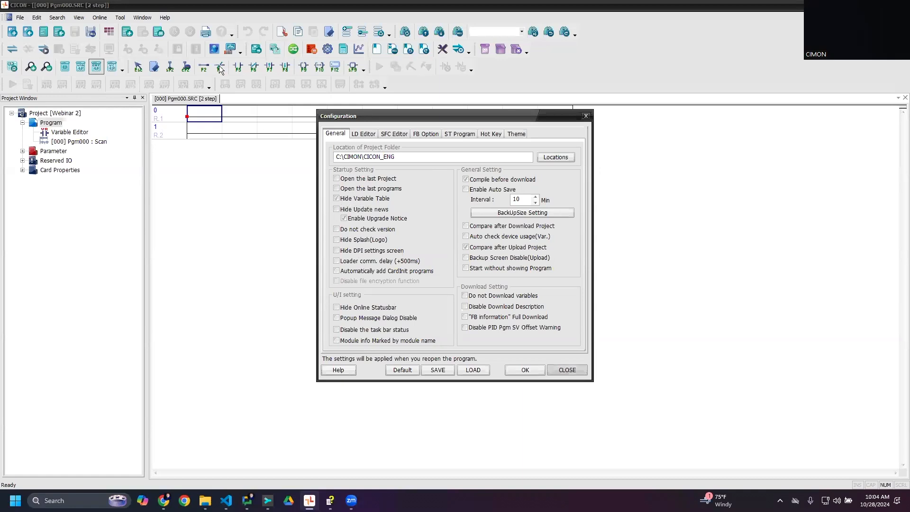
- Show the Variable Editor alongside the ladder program
{"action": "left_click", "coordinate": [94, 18]}
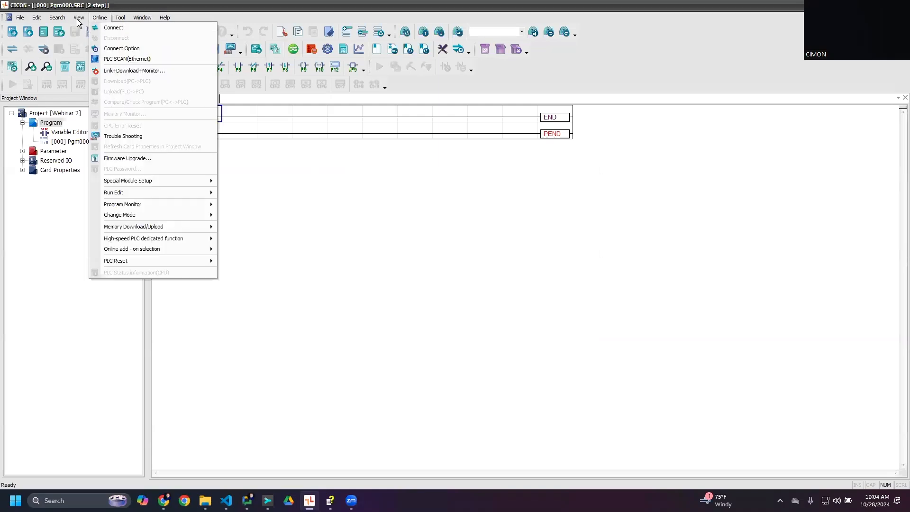
{"action": "mouse_move", "coordinate": [77, 18]}
{"action": "left_click", "coordinate": [93, 49]}
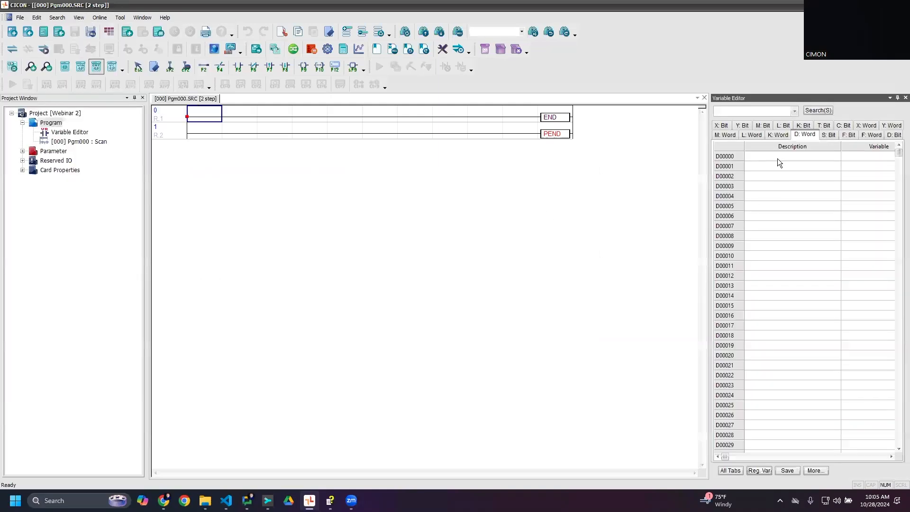
- Review the general configuration settings, including the auto-save interval and the backup file size limits
{"action": "left_click", "coordinate": [120, 18]}
{"action": "left_click", "coordinate": [135, 236]}
{"action": "left_click", "coordinate": [355, 199]}
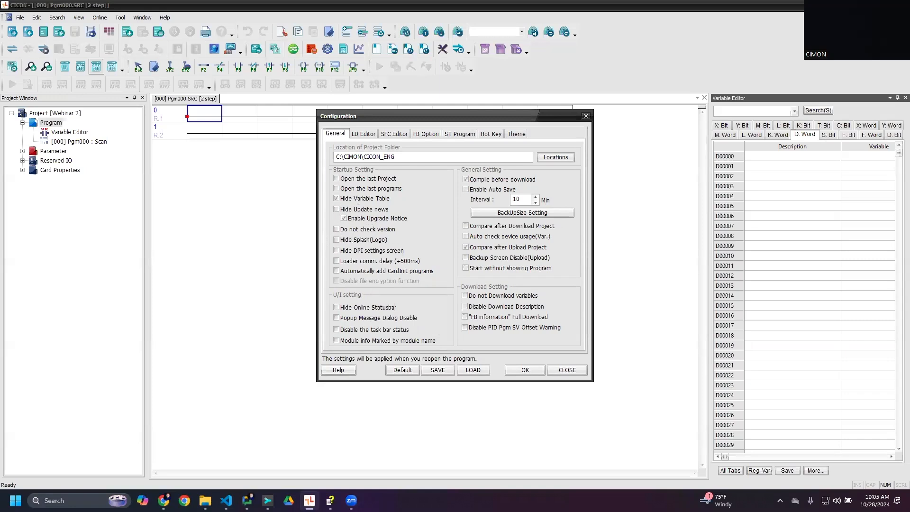
{"action": "key", "text": "alt+Tab"}
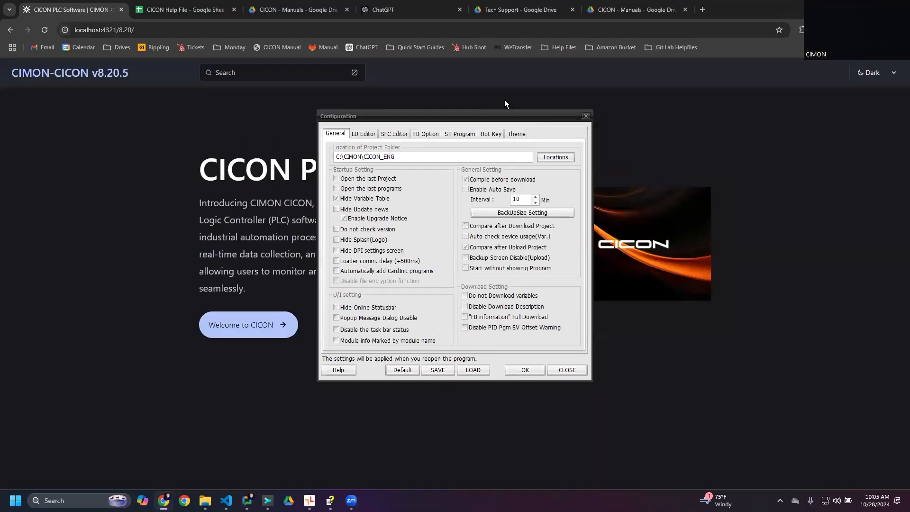
{"action": "key", "text": "alt+Tab"}
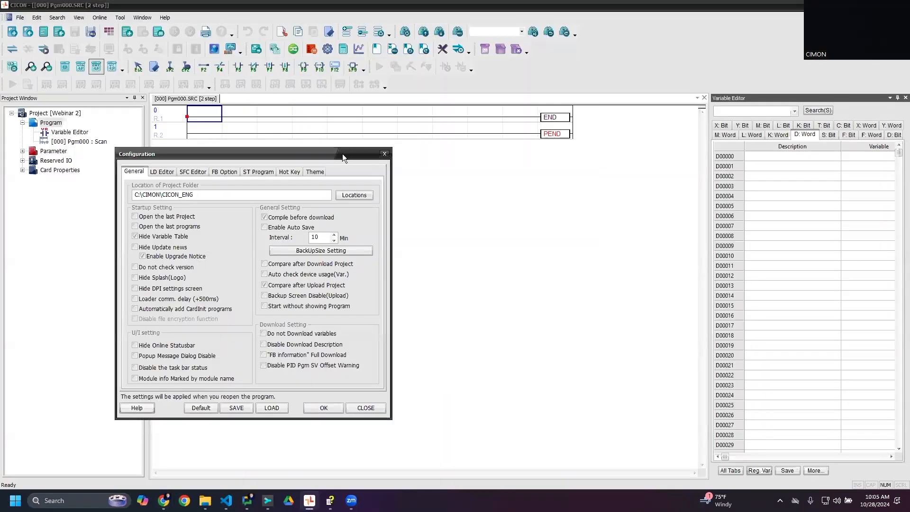
{"action": "left_click_drag", "start_coordinate": [345, 153], "coordinate": [522, 142]}
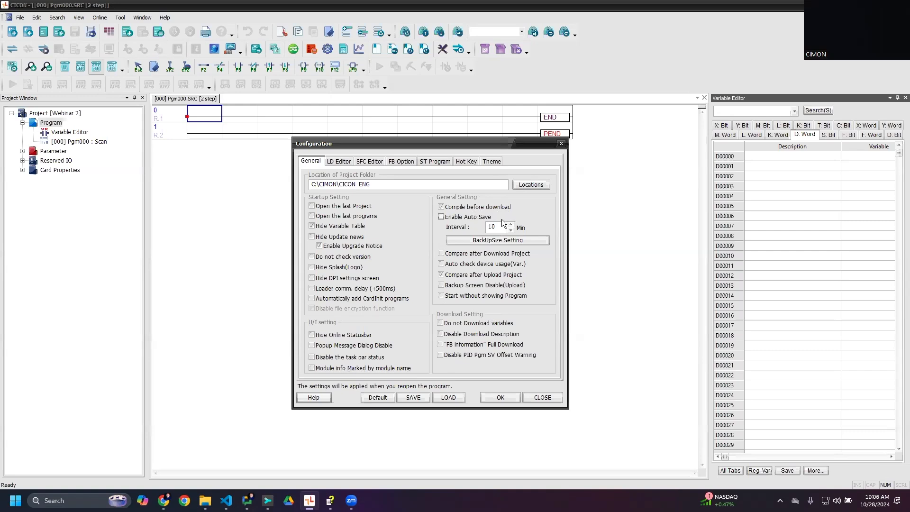
{"action": "left_click", "coordinate": [512, 230]}
{"action": "left_click", "coordinate": [493, 240]}
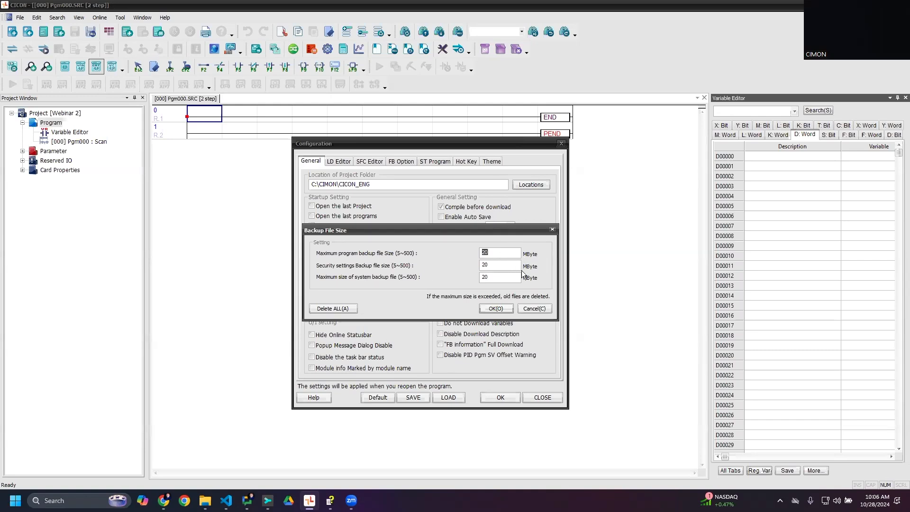
{"action": "left_click", "coordinate": [552, 230]}
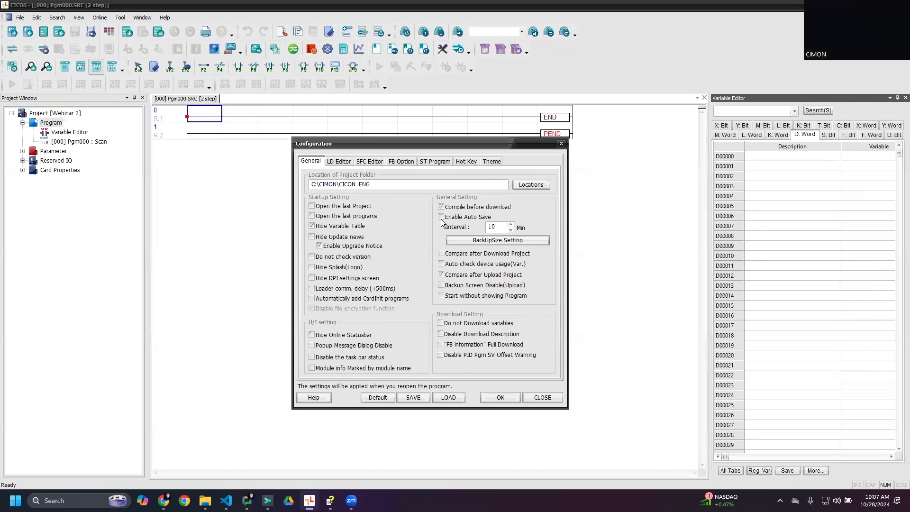
- Examine the project folder location and the LD Editor configuration options, and close the configuration without changes
{"action": "left_click_drag", "start_coordinate": [306, 184], "coordinate": [389, 179]}
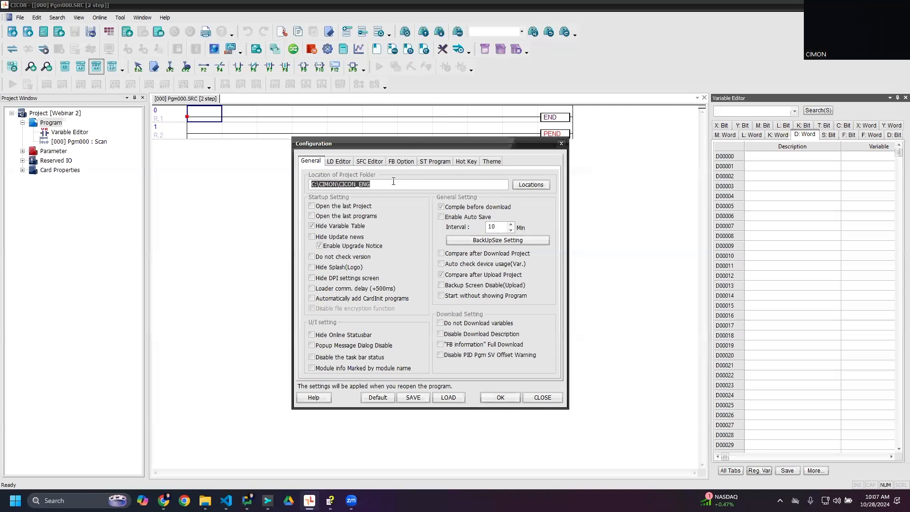
{"action": "left_click", "coordinate": [393, 182]}
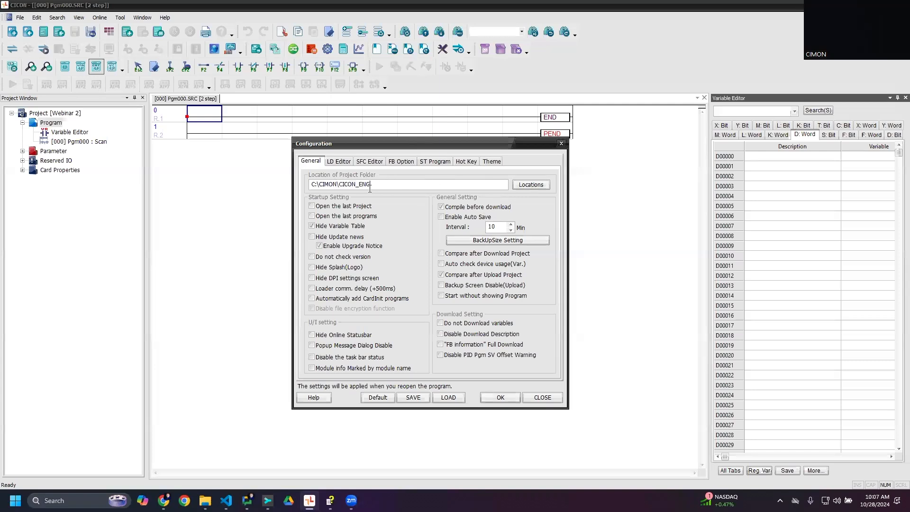
{"action": "left_click", "coordinate": [347, 162]}
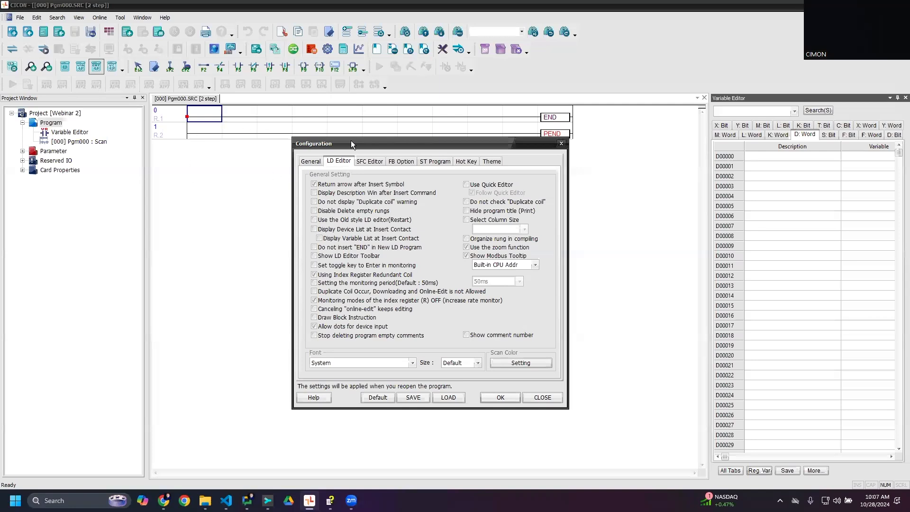
{"action": "left_click_drag", "start_coordinate": [350, 142], "coordinate": [328, 106]}
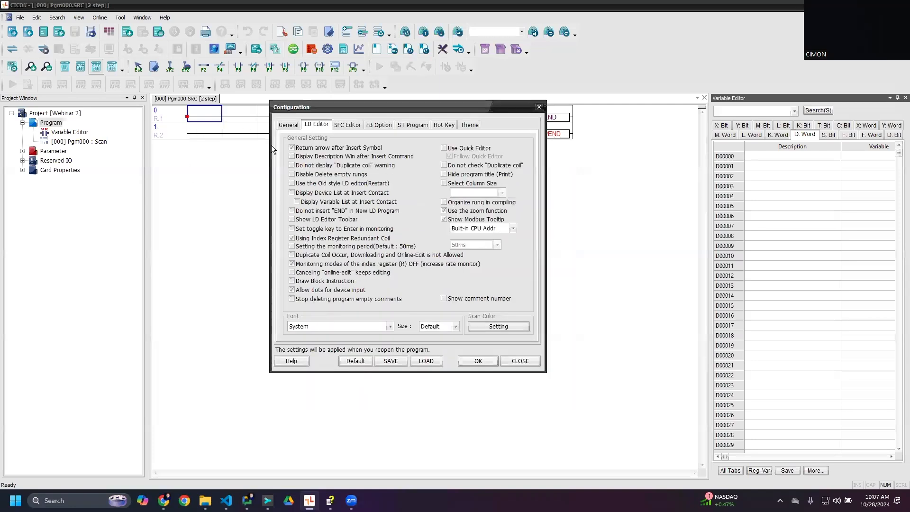
{"action": "left_click_drag", "start_coordinate": [389, 105], "coordinate": [385, 119]}
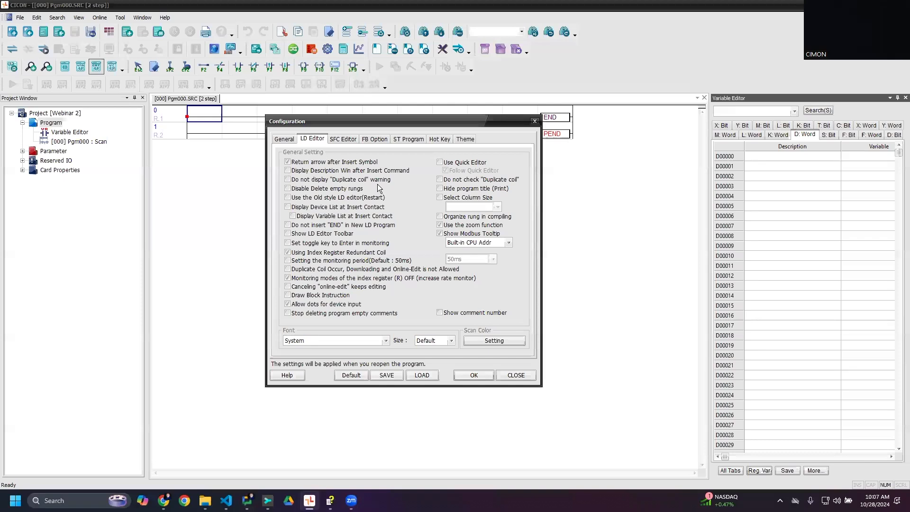
{"action": "left_click", "coordinate": [535, 121]}
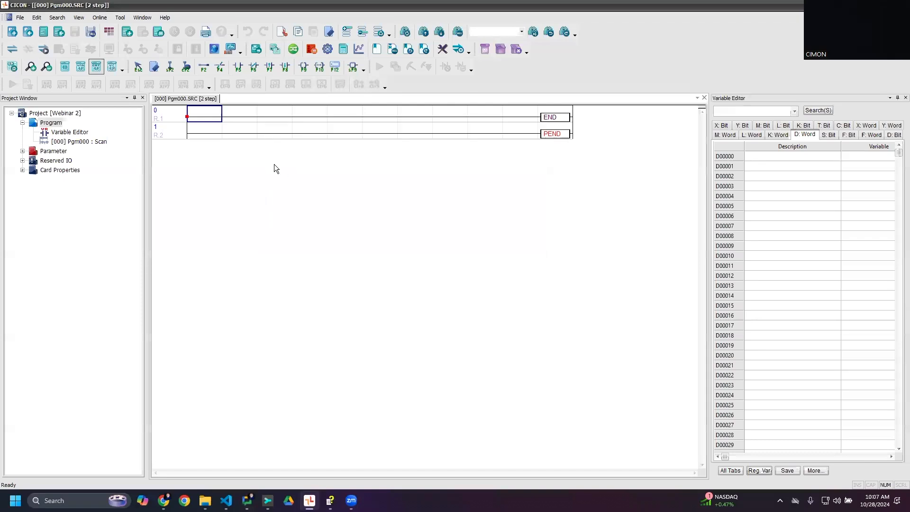
- Insert a rung above END with output coil M10.A, and add another empty rung below it
{"action": "key", "text": "Return"}
{"action": "key", "text": "F9"}
{"action": "key", "text": "BackSpace"}
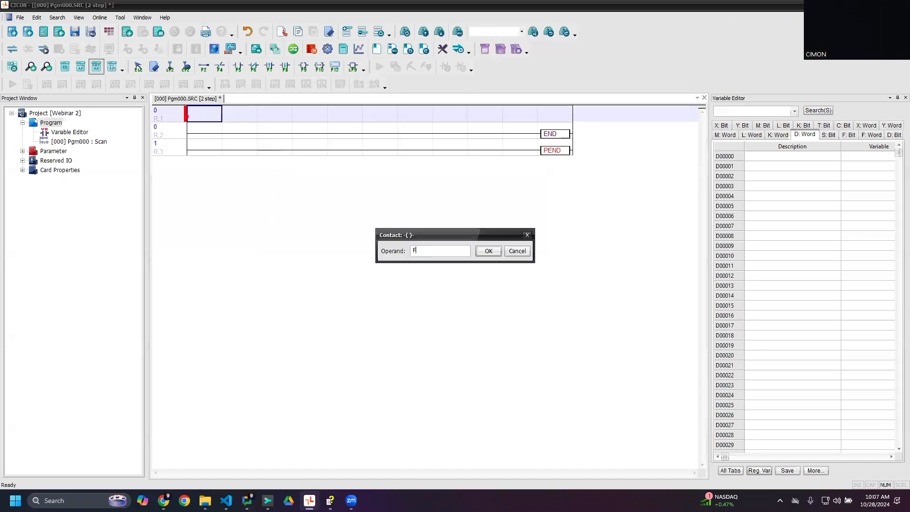
{"action": "type", "text": "M10A"}
{"action": "key", "text": "Return"}
{"action": "key", "text": "Return"}
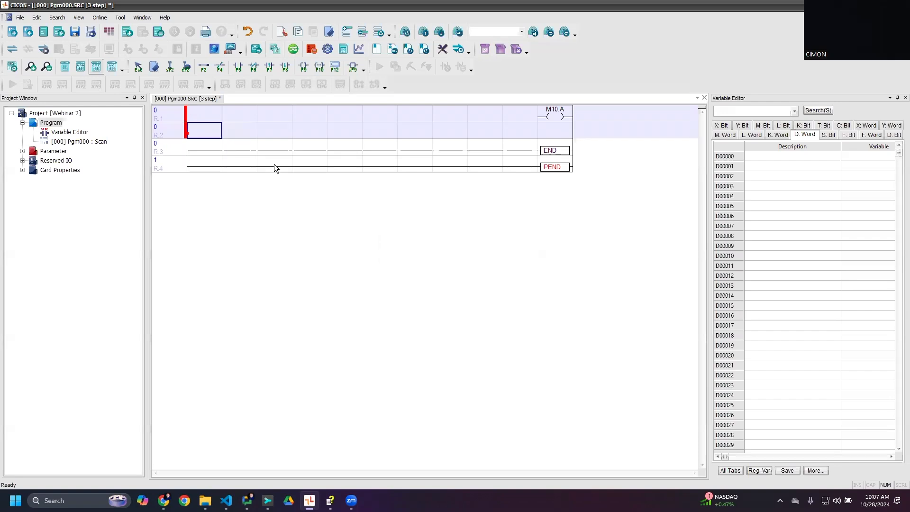
- Place a duplicate output coil M10.A on the second rung
{"action": "key", "text": "F9"}
{"action": "key", "text": "alt+space"}
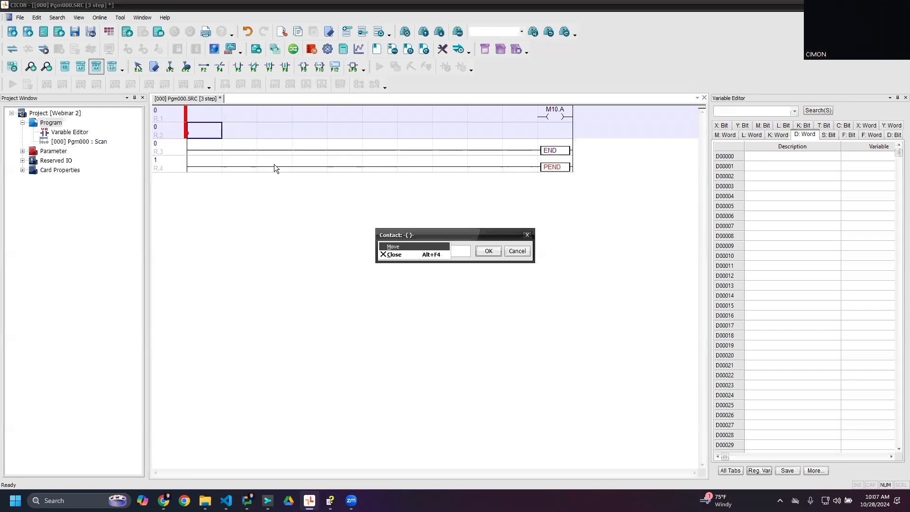
{"action": "key", "text": "Escape"}
{"action": "key", "text": "alt+space"}
{"action": "key", "text": "Escape"}
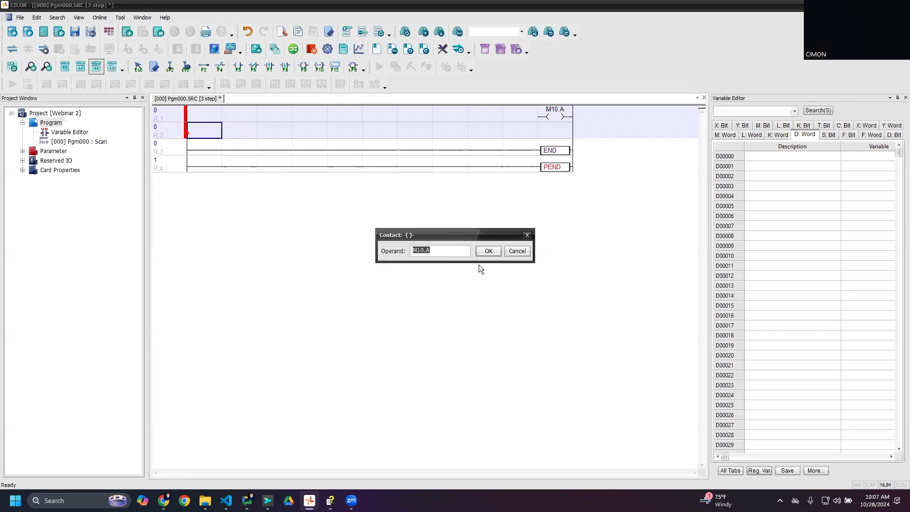
{"action": "left_click", "coordinate": [489, 250]}
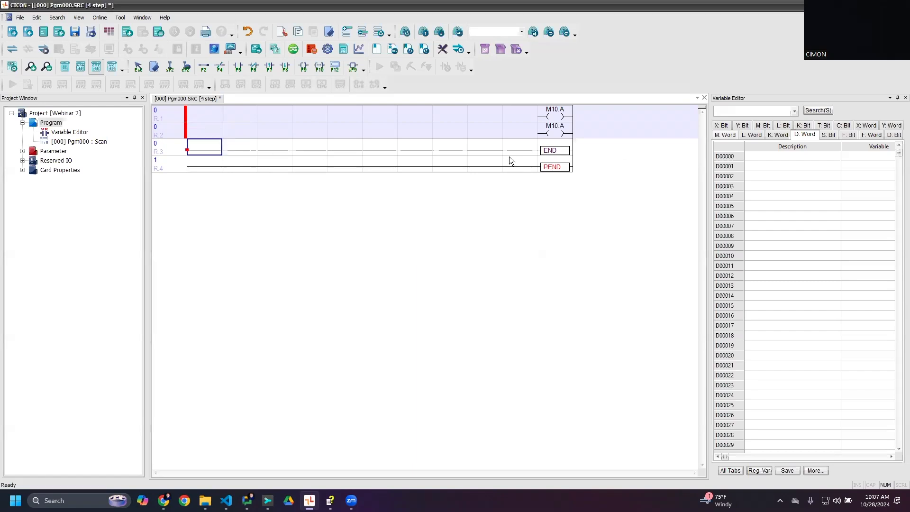
- Add a normally open F1.0 contact at the start of both coil rungs
{"action": "left_click", "coordinate": [199, 124]}
{"action": "key", "text": "F5"}
{"action": "type", "text": "F1.0"}
{"action": "key", "text": "Return"}
{"action": "key", "text": "Down"}
{"action": "key", "text": "Left"}
{"action": "key", "text": "F5"}
{"action": "key", "text": "Return"}
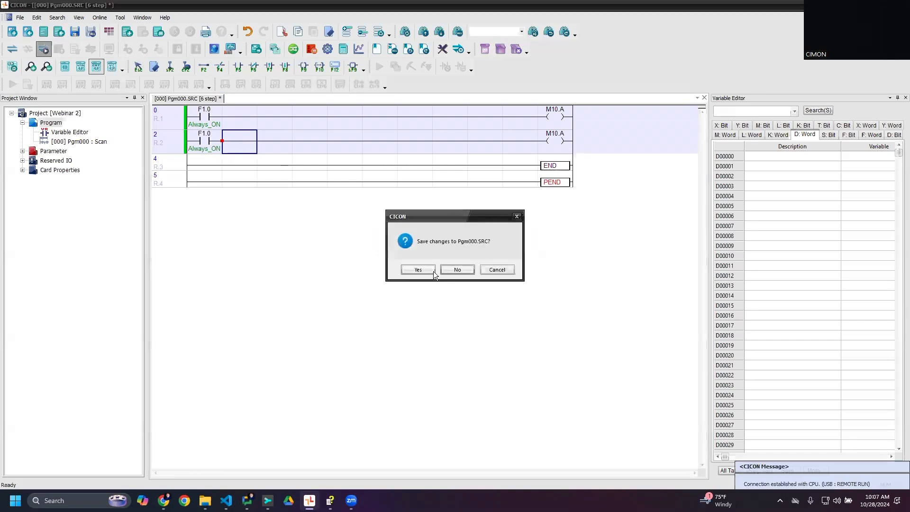
- Save Pgm000, download it to the PLC in Remote STOP mode, and switch the CPU to Remote RUN
{"action": "left_click", "coordinate": [432, 270]}
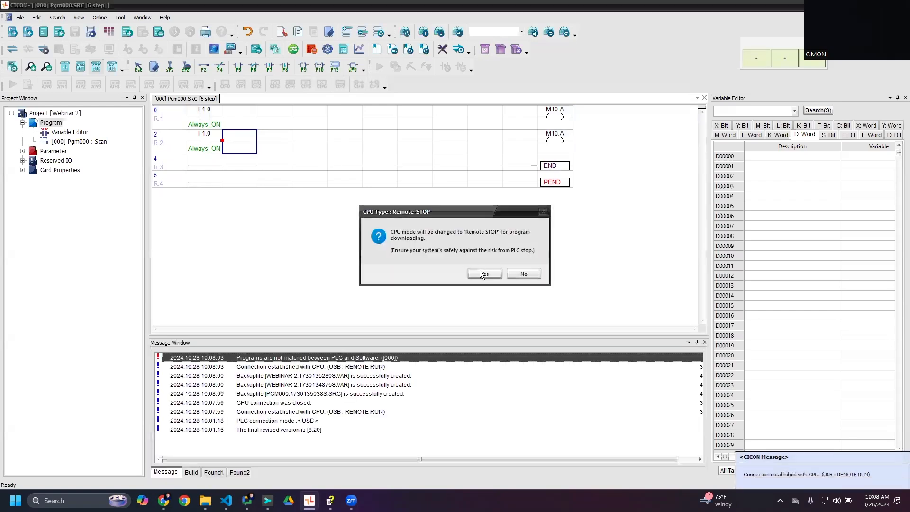
{"action": "left_click", "coordinate": [482, 274]}
{"action": "left_click", "coordinate": [432, 344]}
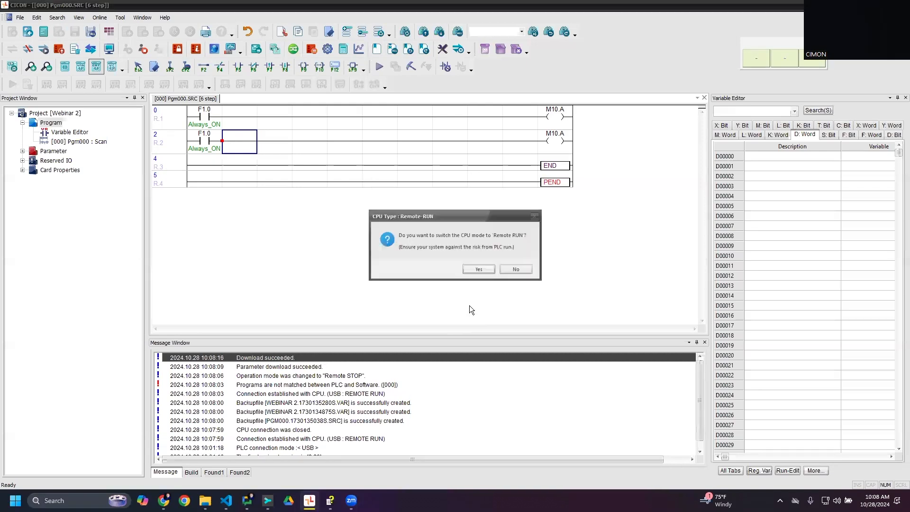
{"action": "left_click", "coordinate": [479, 270]}
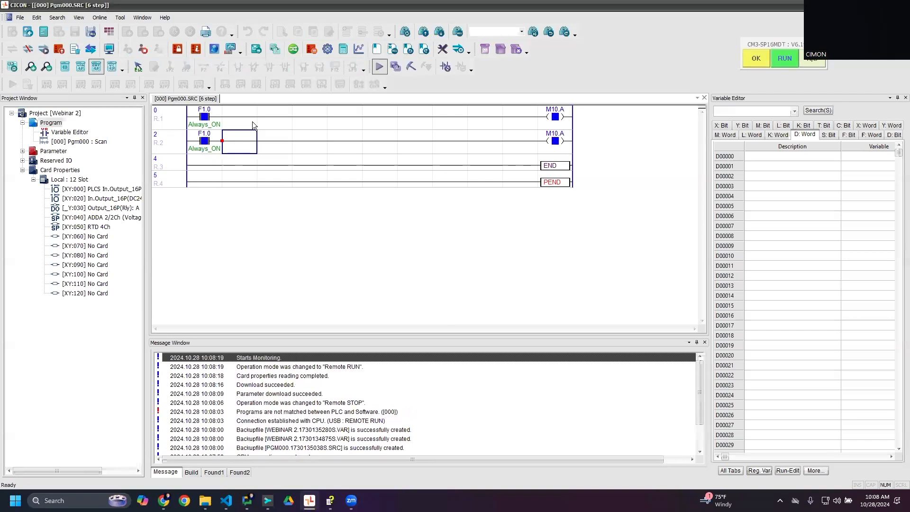
- Start online editing and view the operand of the second rung's output coil without changing it
{"action": "left_click", "coordinate": [410, 67]}
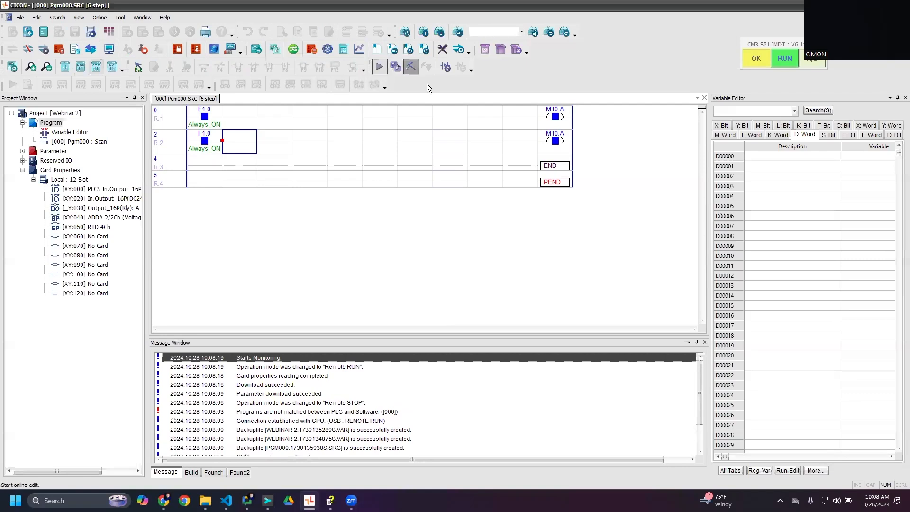
{"action": "left_click", "coordinate": [565, 146]}
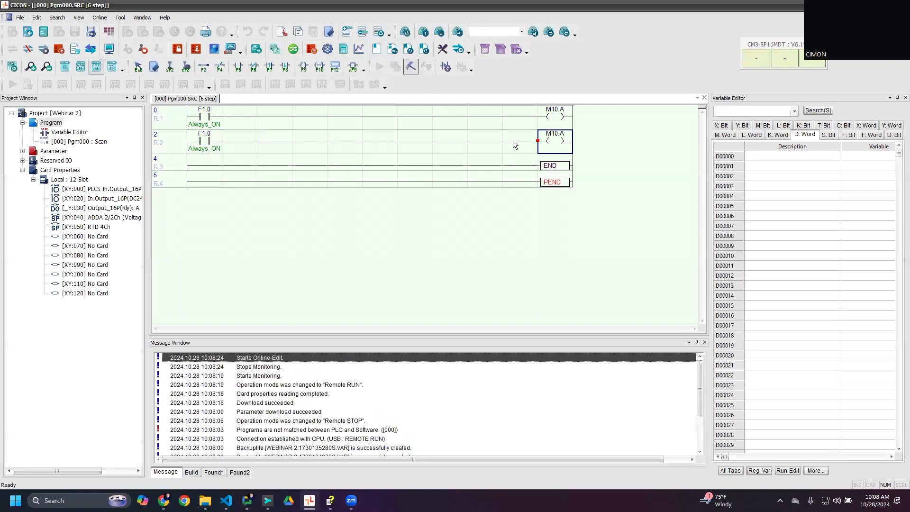
{"action": "key", "text": "Return"}
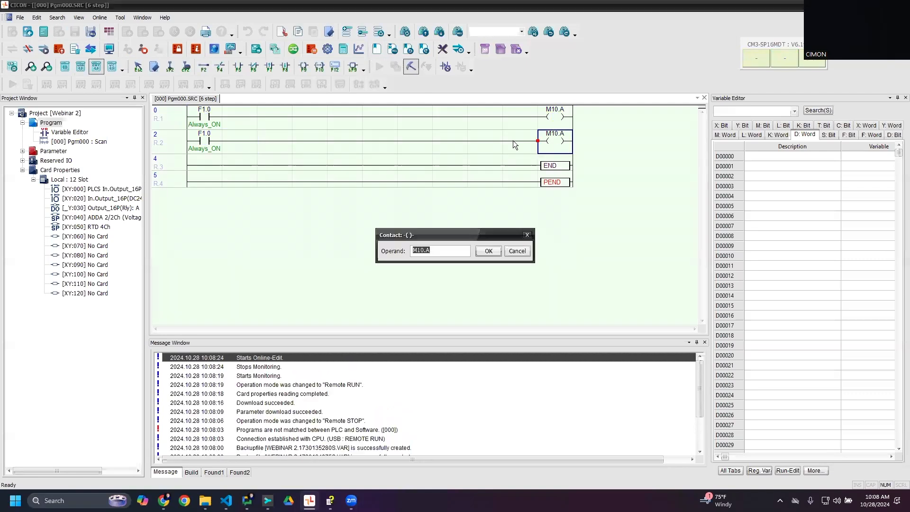
{"action": "key", "text": "Escape"}
- Insert a third rung above END with a normally open F1.0 contact
{"action": "left_click", "coordinate": [201, 162]}
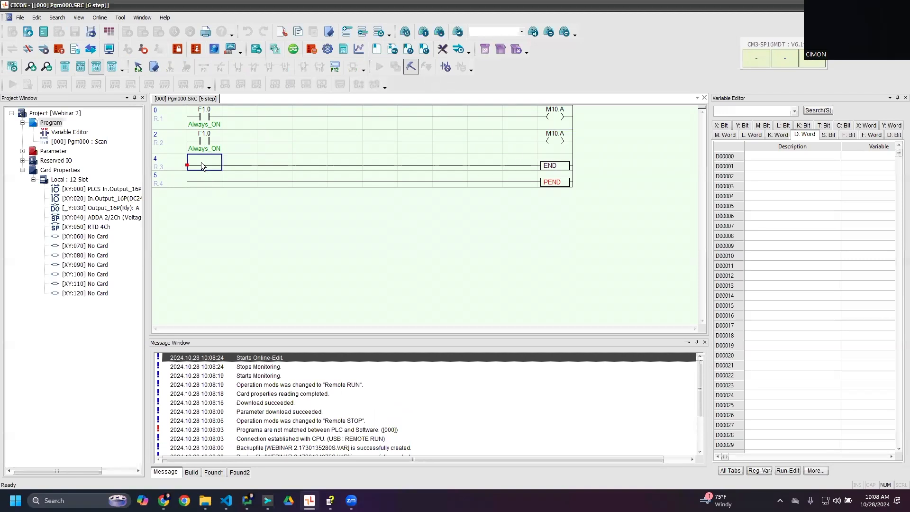
{"action": "key", "text": "ctrl+l"}
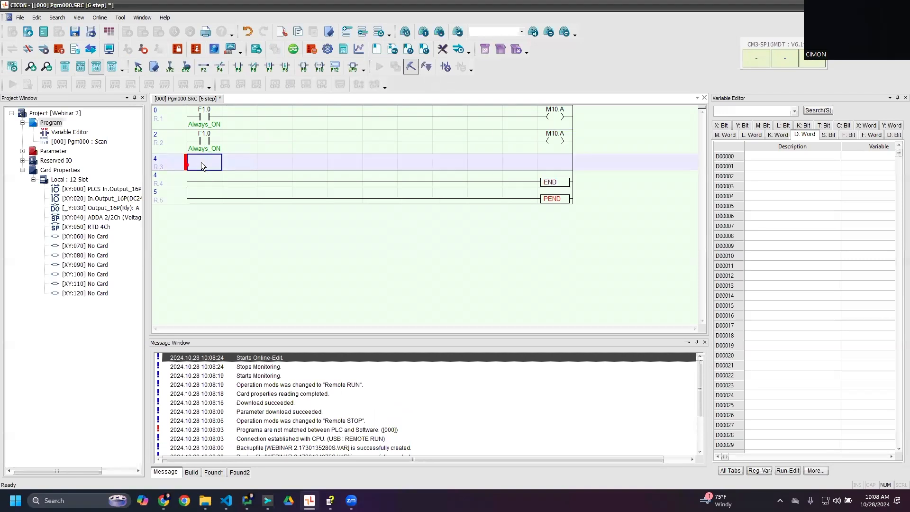
{"action": "key", "text": "F5"}
{"action": "type", "text": "F1.0"}
{"action": "key", "text": "Return"}
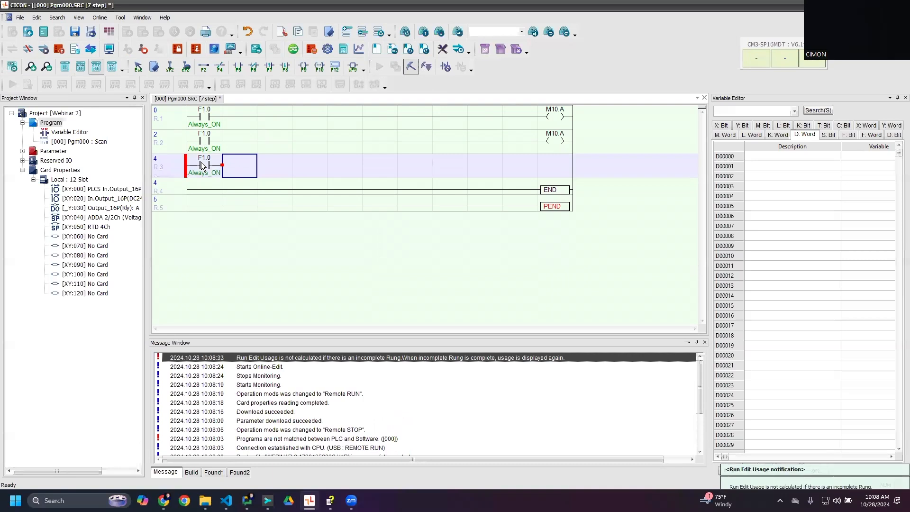
- Complete the third rung with an M10.A output coil and acknowledge the duplicate coil warning
{"action": "key", "text": "F9"}
{"action": "type", "text": "M10.A"}
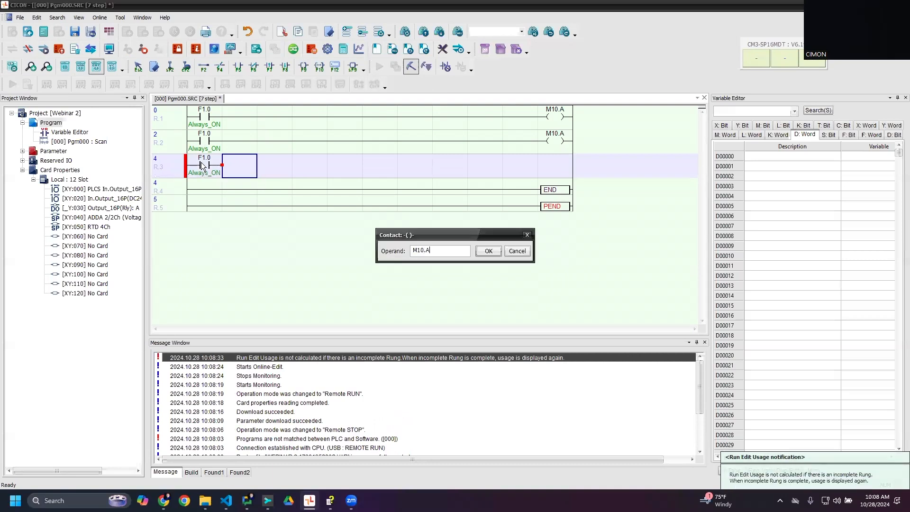
{"action": "key", "text": "Return"}
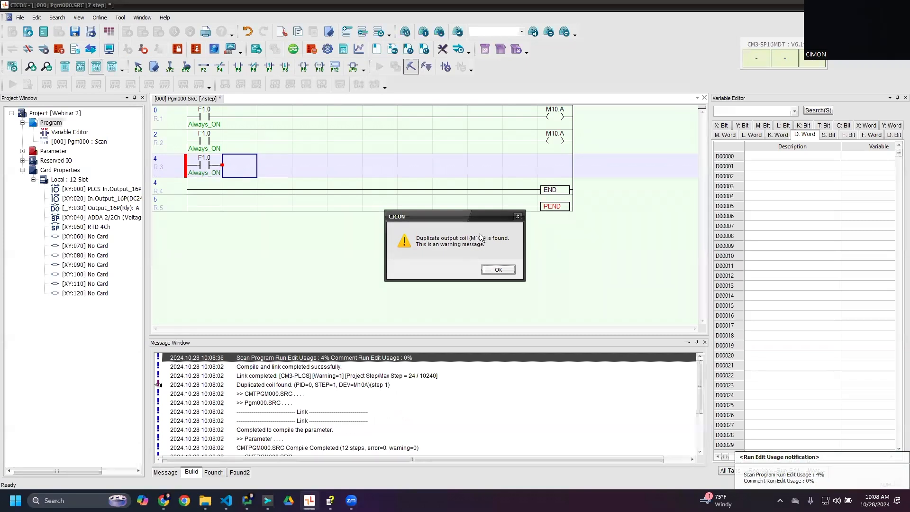
{"action": "left_click", "coordinate": [497, 270]}
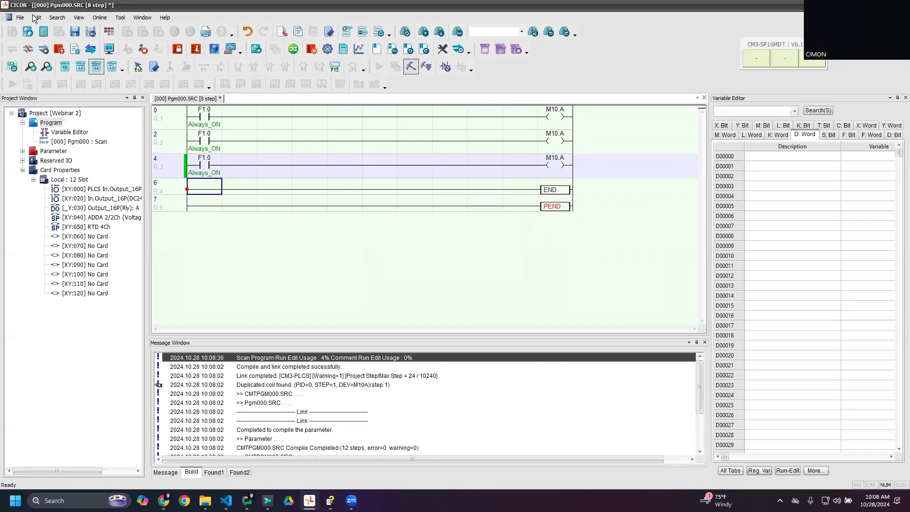
- Review the LD Editor settings in the configuration options, leaving them as they are
{"action": "left_click", "coordinate": [99, 18]}
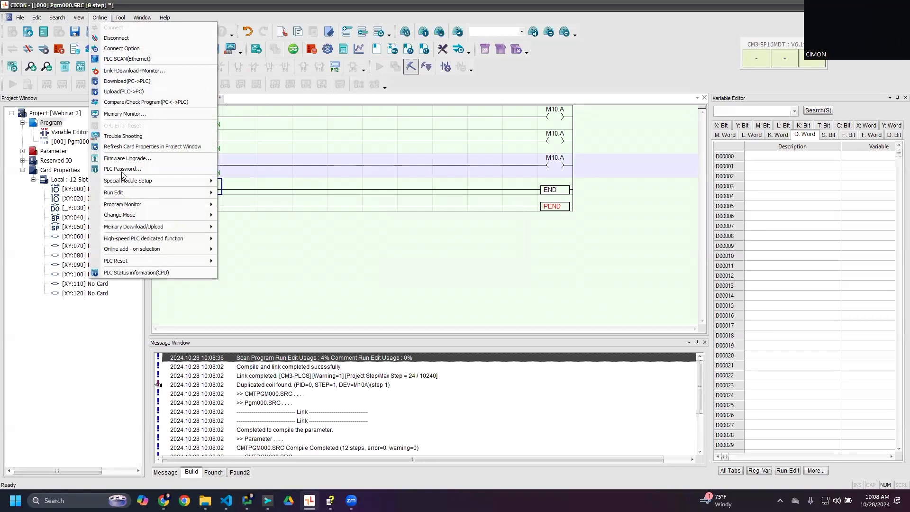
{"action": "left_click", "coordinate": [120, 17]}
{"action": "left_click", "coordinate": [138, 237]}
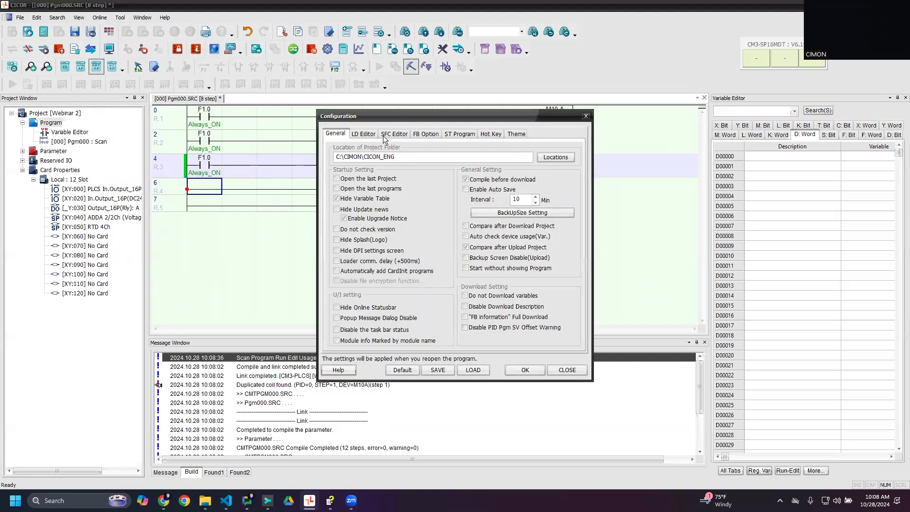
{"action": "left_click", "coordinate": [364, 134]}
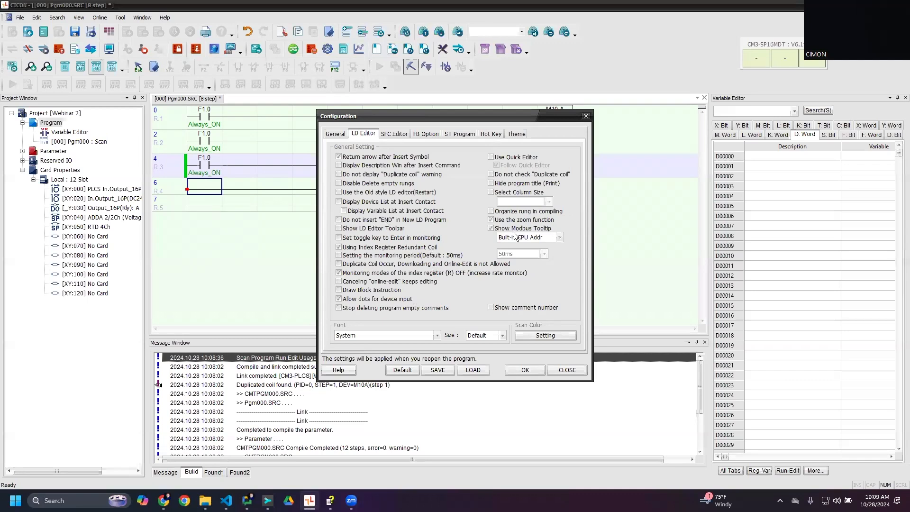
{"action": "left_click", "coordinate": [516, 366]}
- Change the first rung's contact to X1.0 and its output coil to Y1.0
{"action": "left_click", "coordinate": [197, 113]}
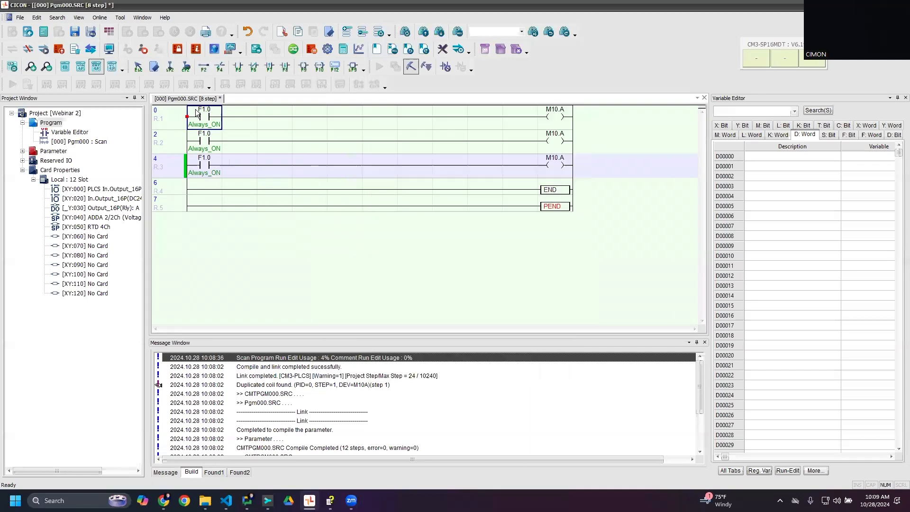
{"action": "double_click", "coordinate": [197, 113]}
{"action": "type", "text": "X"}
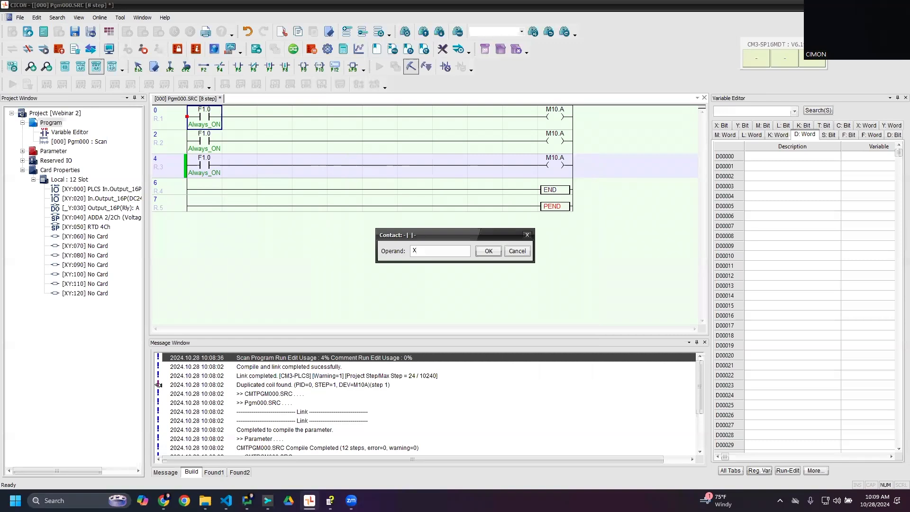
{"action": "type", "text": "1.0"}
{"action": "key", "text": "Return"}
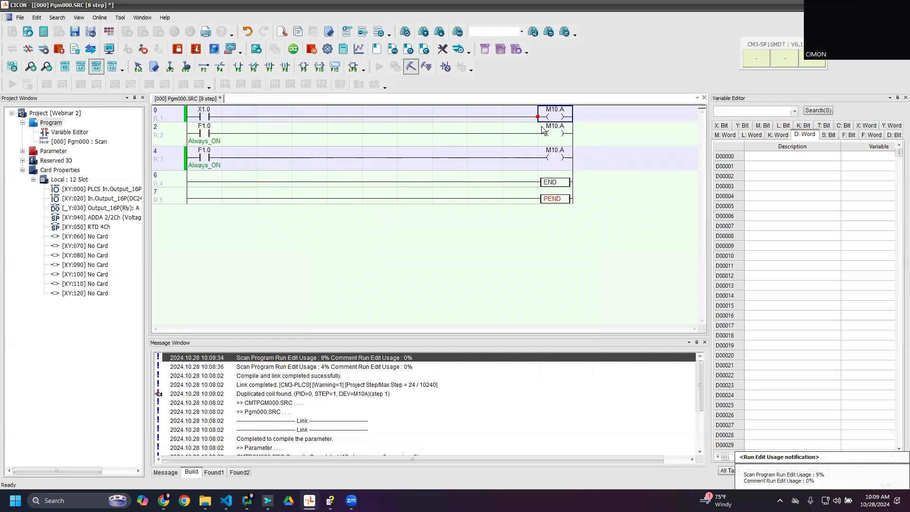
{"action": "key", "text": "Return"}
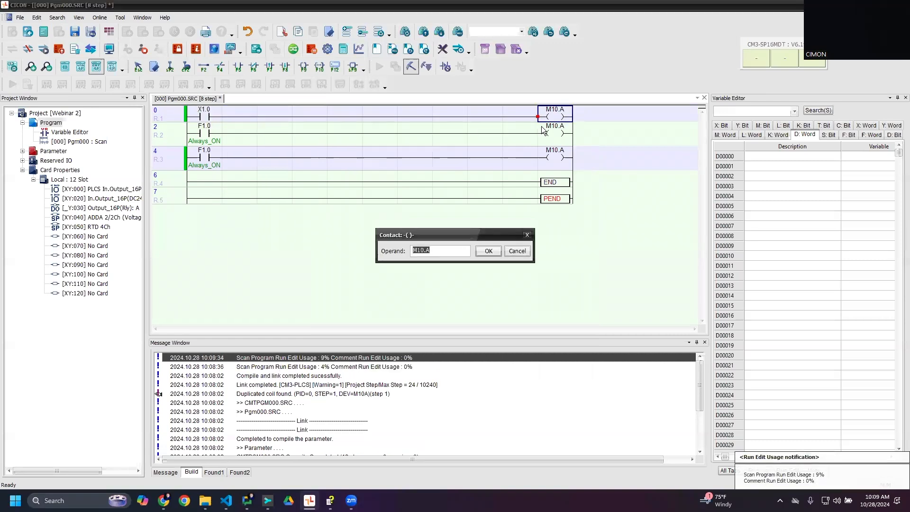
{"action": "key", "text": "Return"}
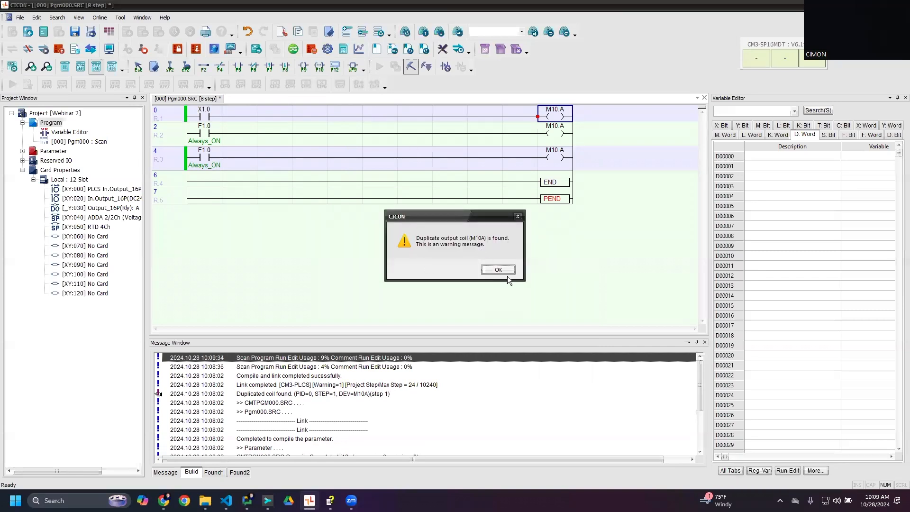
{"action": "left_click", "coordinate": [503, 269]}
- Delete the third rung and insert two empty rungs above END
{"action": "left_click", "coordinate": [159, 161]}
{"action": "key", "text": "Delete"}
{"action": "left_click", "coordinate": [207, 140]}
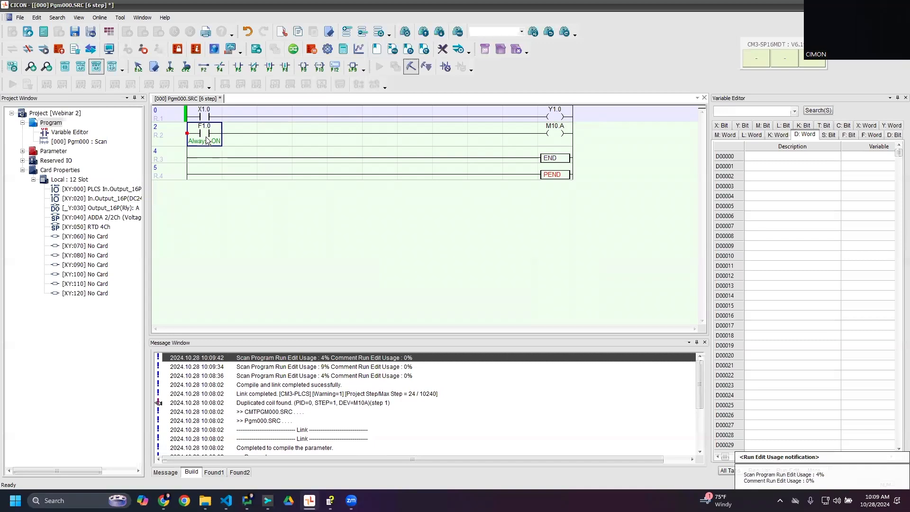
{"action": "key", "text": "Down"}
{"action": "key", "text": "shift+Insert"}
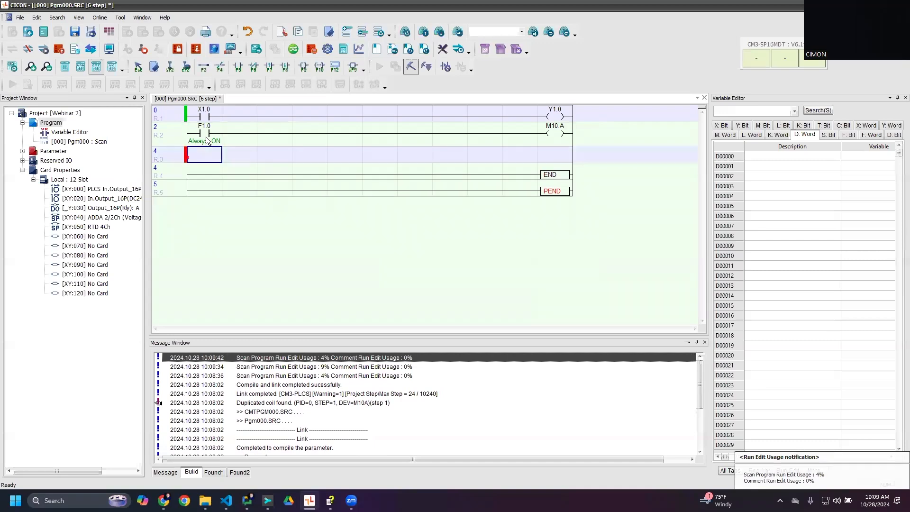
{"action": "key", "text": "shift+Insert"}
- Set the second rung's contact operand to M1.0
{"action": "key", "text": "Up"}
{"action": "double_click", "coordinate": [207, 139]}
{"action": "type", "text": "M1.0"}
{"action": "key", "text": "Return"}
{"action": "left_click", "coordinate": [541, 120]}
{"action": "left_click", "coordinate": [543, 125]}
{"action": "left_click", "coordinate": [195, 125]}
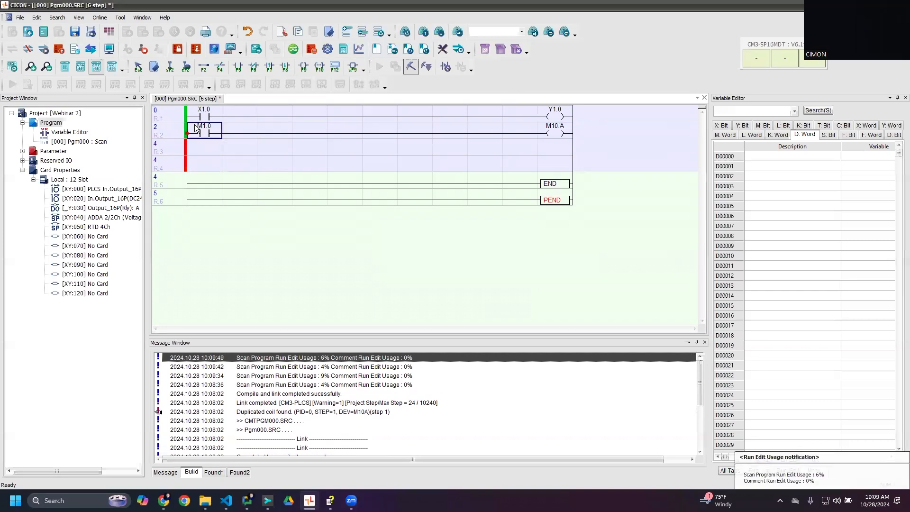
- Change the second rung's contact operand to M10.0
{"action": "key", "text": "Return"}
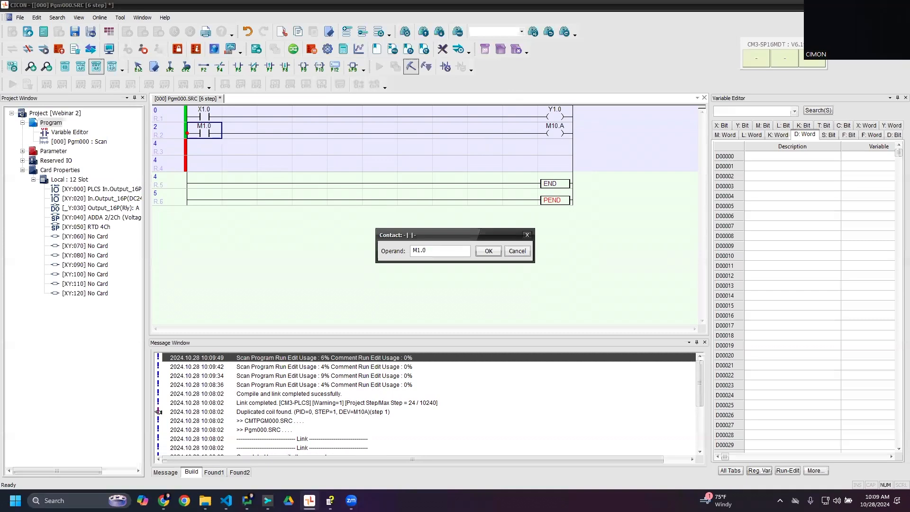
{"action": "type", "text": "0"}
{"action": "key", "text": "Return"}
{"action": "left_click", "coordinate": [506, 266]}
{"action": "type", "text": "M10.0"}
{"action": "key", "text": "Return"}
- Set the second rung's output coil to D10.0 and write the online edit to the PLC
{"action": "left_click", "coordinate": [561, 135]}
{"action": "double_click", "coordinate": [561, 134]}
{"action": "type", "text": "D10.0"}
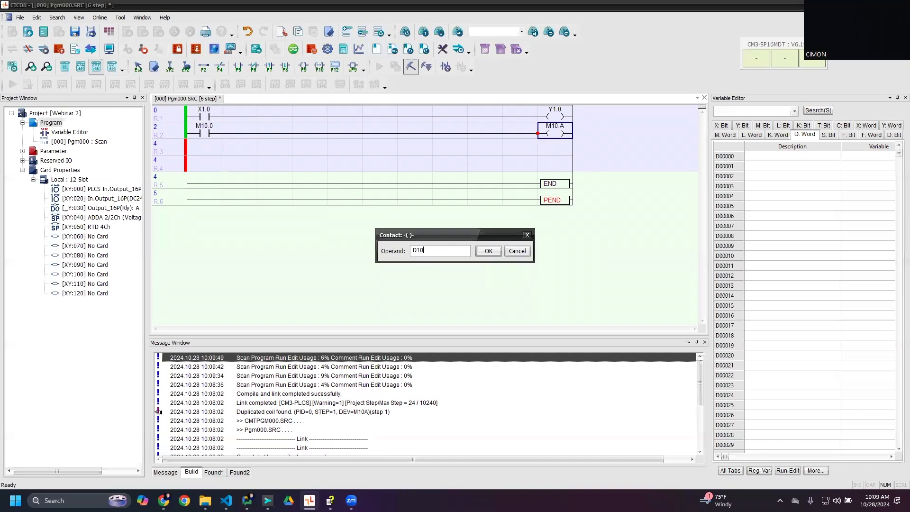
{"action": "key", "text": "Return"}
{"action": "left_click", "coordinate": [427, 67]}
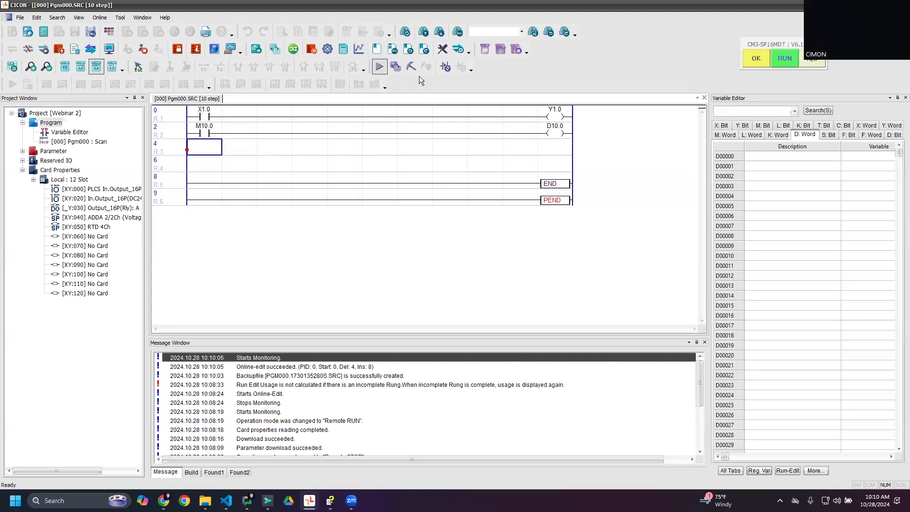
- Start online editing again and change the second rung's contact to D1.0
{"action": "left_click", "coordinate": [410, 67]}
{"action": "left_click", "coordinate": [553, 131]}
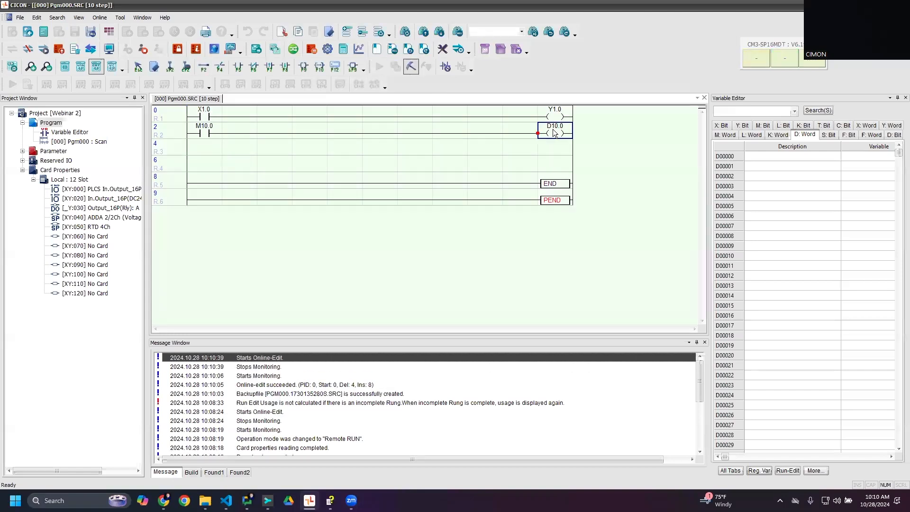
{"action": "left_click", "coordinate": [198, 136]}
{"action": "key", "text": "Return"}
{"action": "type", "text": "D1.0"}
{"action": "key", "text": "Return"}
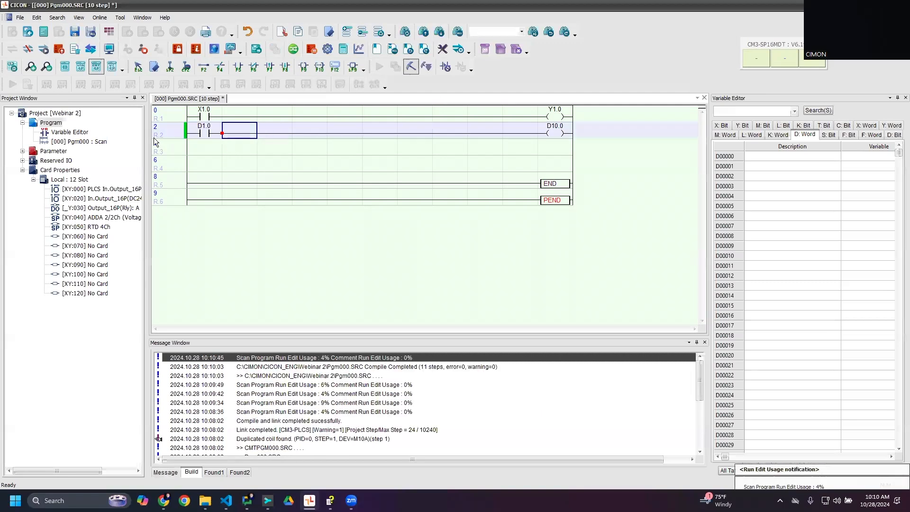
- Change the second rung's contact operand to D10.0 and reopen it to check the entry
{"action": "left_click", "coordinate": [200, 129]}
{"action": "key", "text": "Return"}
{"action": "key", "text": "Right"}
{"action": "key", "text": "BackSpace"}
{"action": "key", "text": "BackSpace"}
{"action": "type", "text": "000"}
{"action": "key", "text": "Return"}
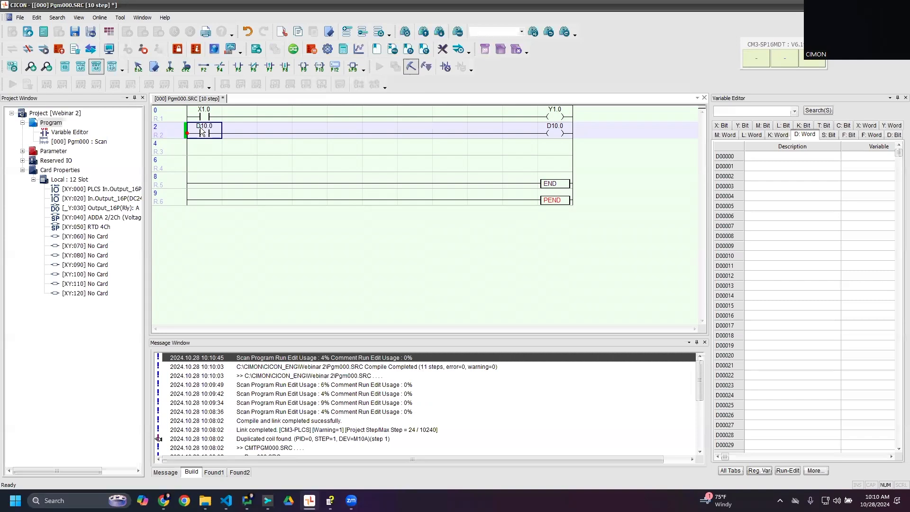
{"action": "double_click", "coordinate": [200, 127]}
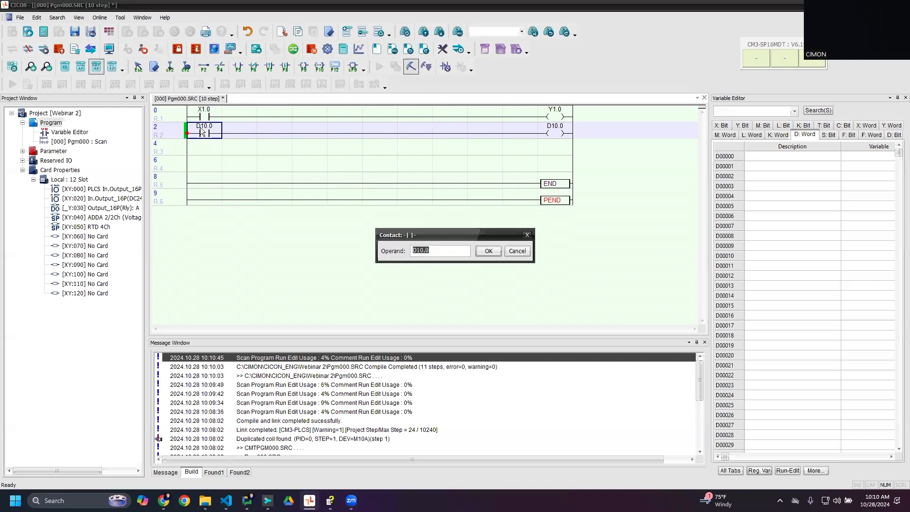
{"action": "key", "text": "Escape"}
{"action": "left_click", "coordinate": [556, 134]}
- Delete the second rung and write the online edit to the PLC
{"action": "left_click", "coordinate": [184, 129]}
{"action": "key", "text": "Delete"}
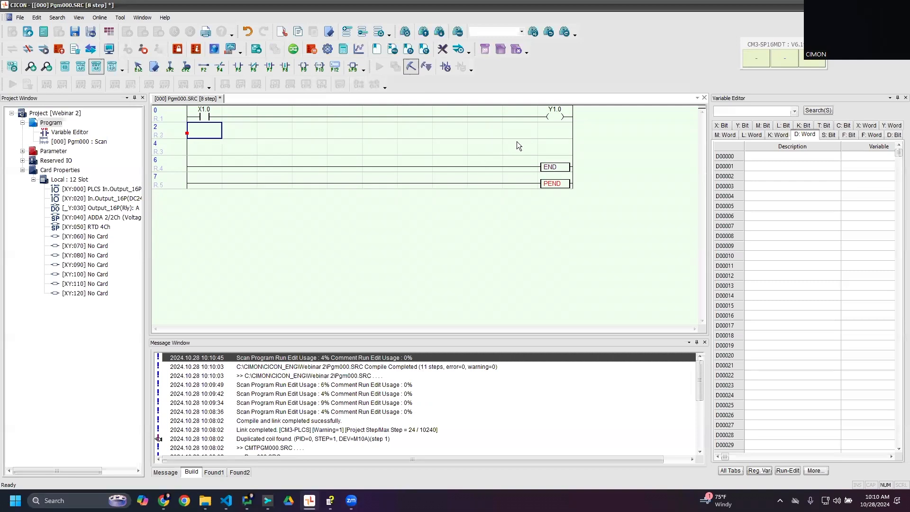
{"action": "left_click", "coordinate": [426, 67]}
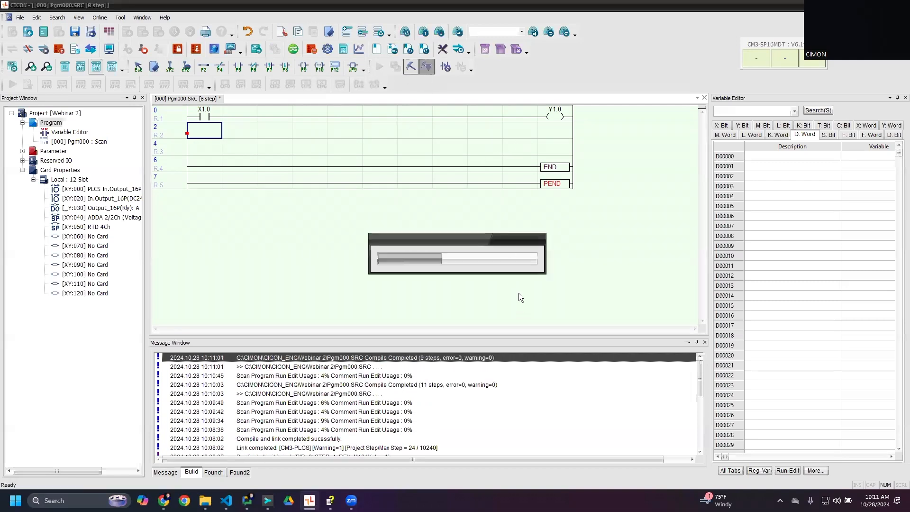
- Review the LD Editor and SFC Editor settings in the configuration options and close them without changes
{"action": "left_click", "coordinate": [103, 18]}
{"action": "left_click", "coordinate": [120, 17]}
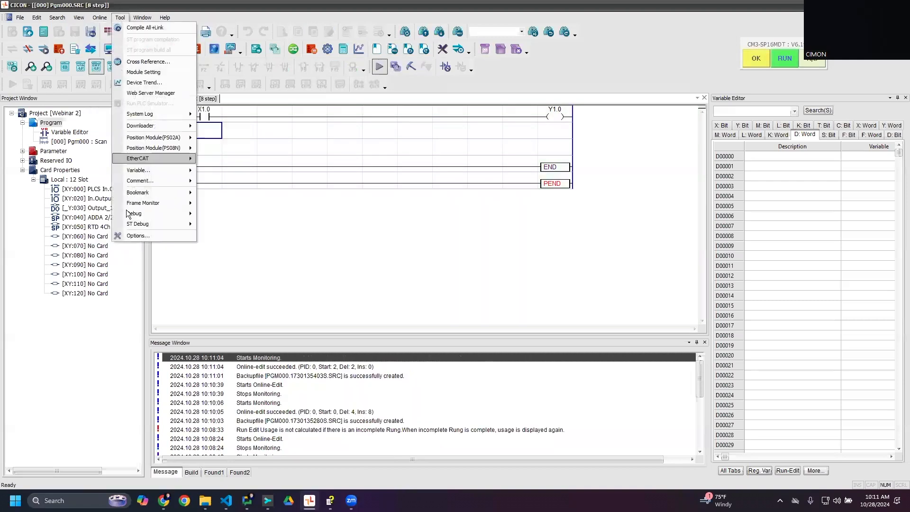
{"action": "left_click", "coordinate": [132, 237]}
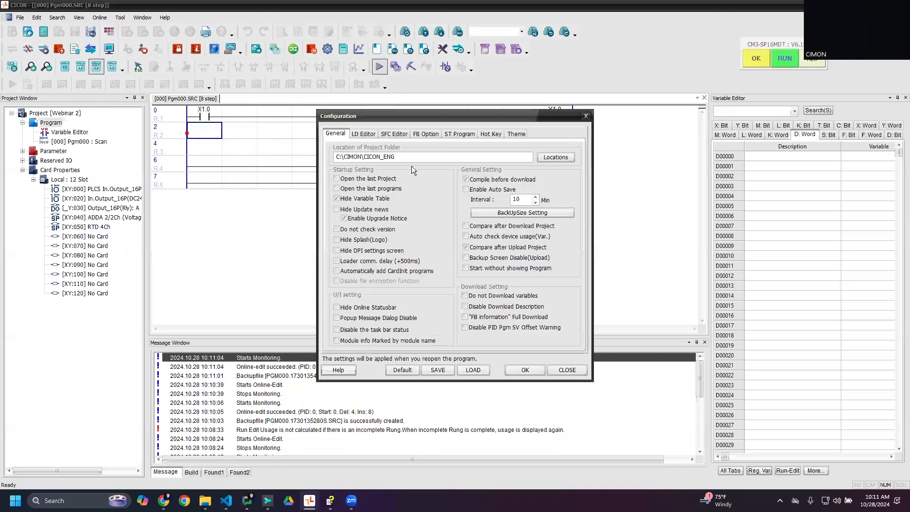
{"action": "left_click", "coordinate": [366, 134]}
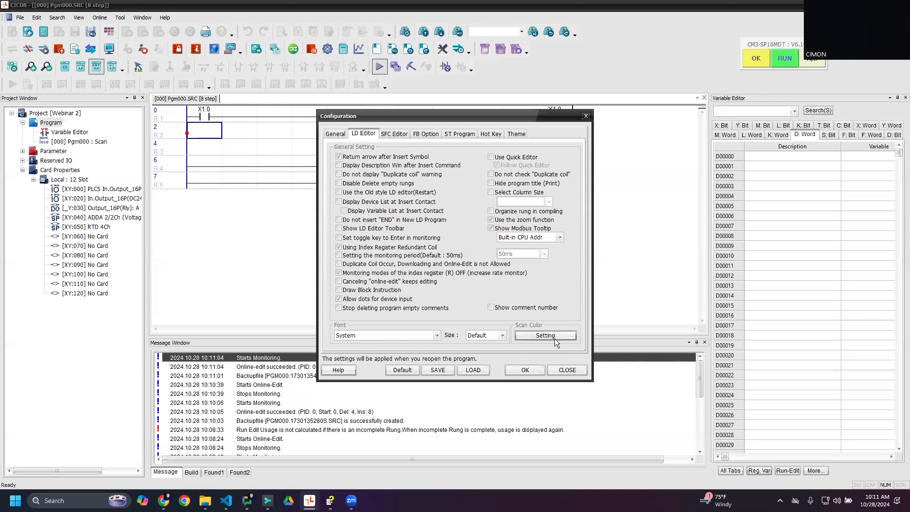
{"action": "left_click", "coordinate": [393, 134]}
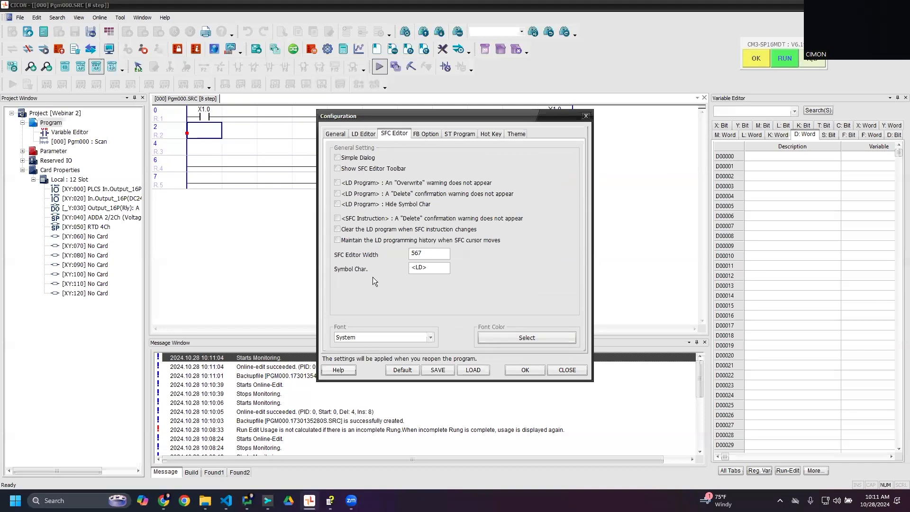
{"action": "left_click", "coordinate": [565, 369]}
- Try to add a program to the project while connected to the PLC
{"action": "right_click", "coordinate": [53, 122]}
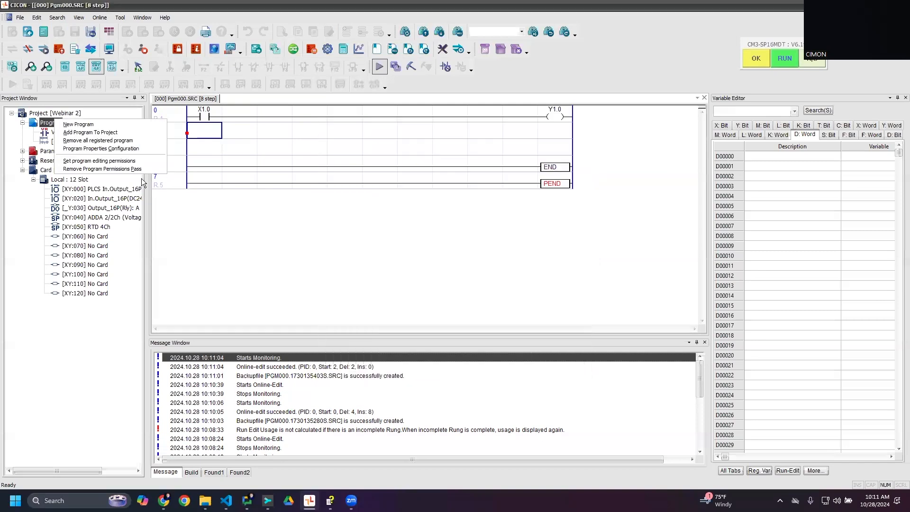
{"action": "left_click", "coordinate": [76, 132]}
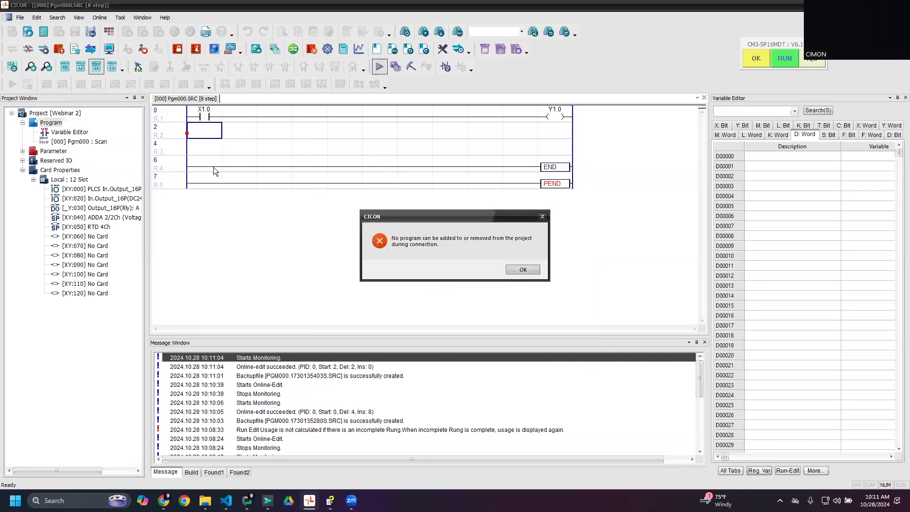
{"action": "key", "text": "Return"}
- Disconnect from the PLC and create a new SFC program named Pgm001 with ID 1
{"action": "left_click", "coordinate": [29, 50]}
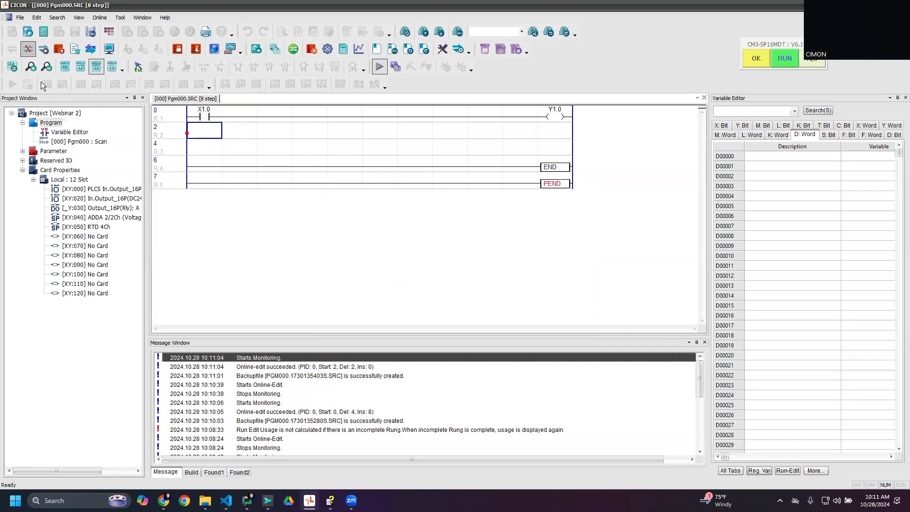
{"action": "right_click", "coordinate": [53, 124]}
{"action": "left_click", "coordinate": [76, 126]}
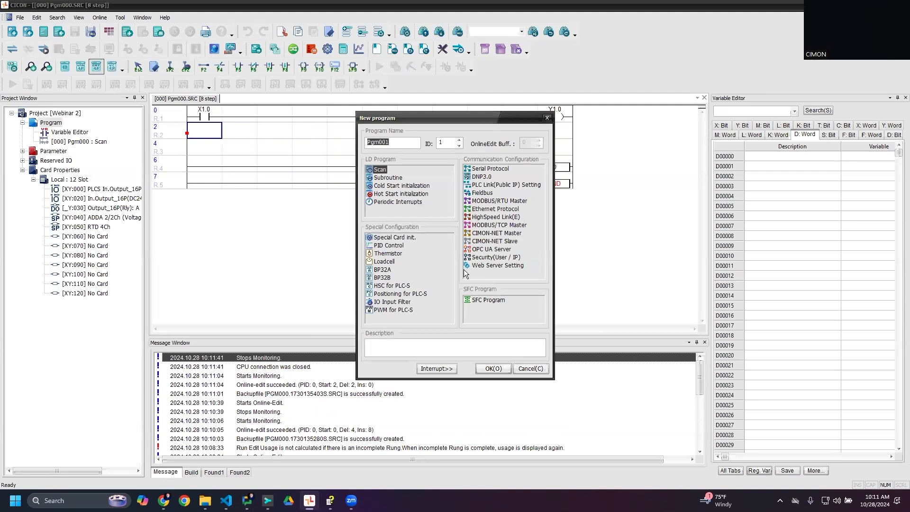
{"action": "left_click", "coordinate": [477, 302]}
{"action": "left_click", "coordinate": [485, 367]}
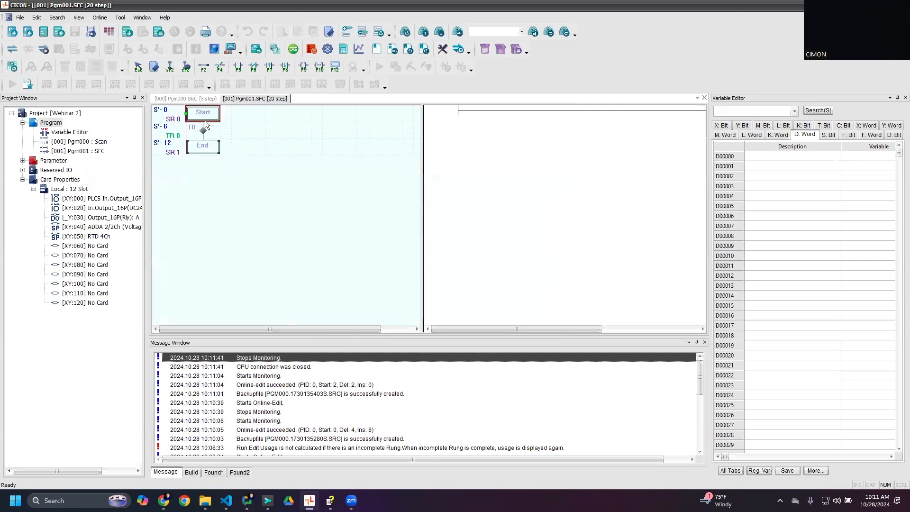
- Open the configuration options and examine the SFC Editor settings
{"action": "left_click", "coordinate": [100, 17]}
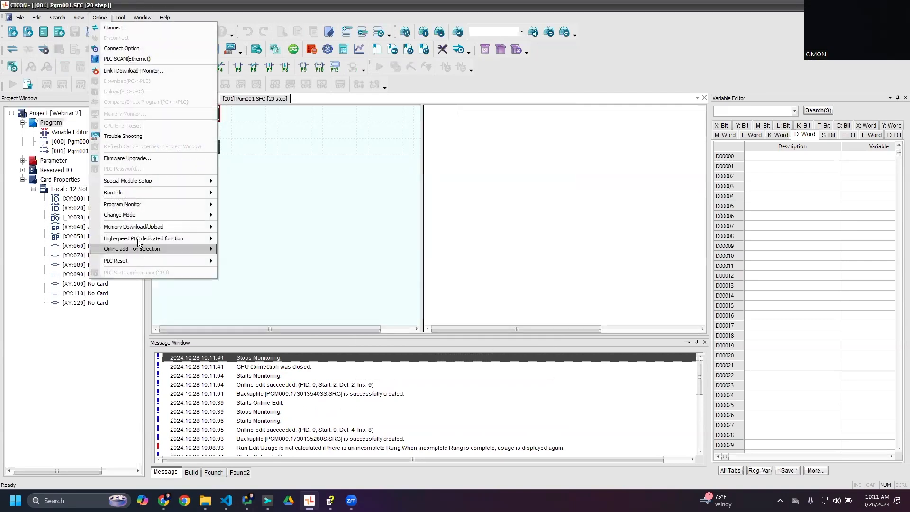
{"action": "left_click", "coordinate": [121, 18]}
{"action": "left_click", "coordinate": [120, 18]}
{"action": "key", "text": "Escape"}
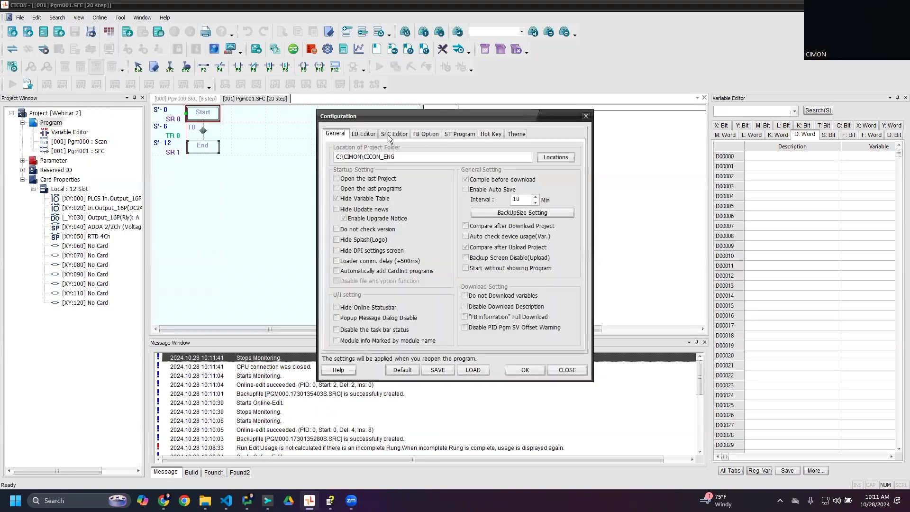
{"action": "left_click", "coordinate": [392, 134]}
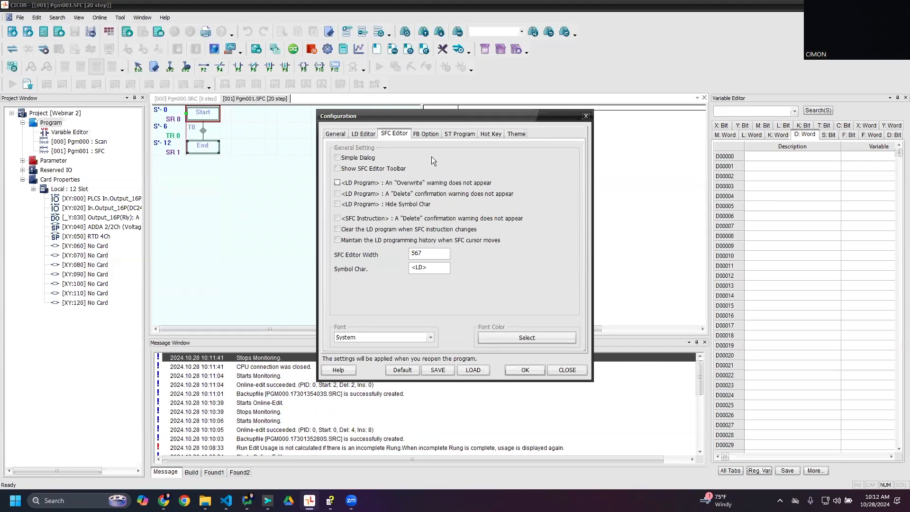
- Move the configuration dialog clear of the SFC program and examine the FB Option settings
{"action": "left_click_drag", "start_coordinate": [429, 117], "coordinate": [177, 123]}
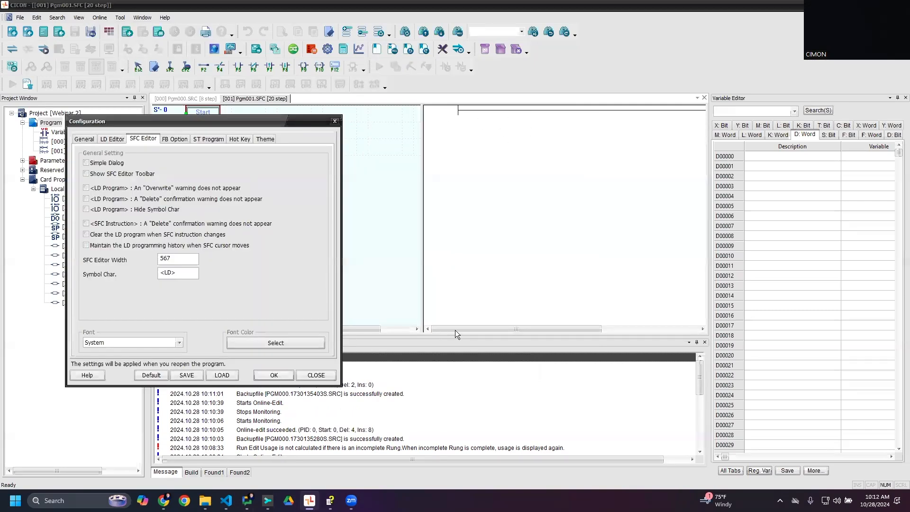
{"action": "left_click_drag", "start_coordinate": [230, 123], "coordinate": [514, 107]}
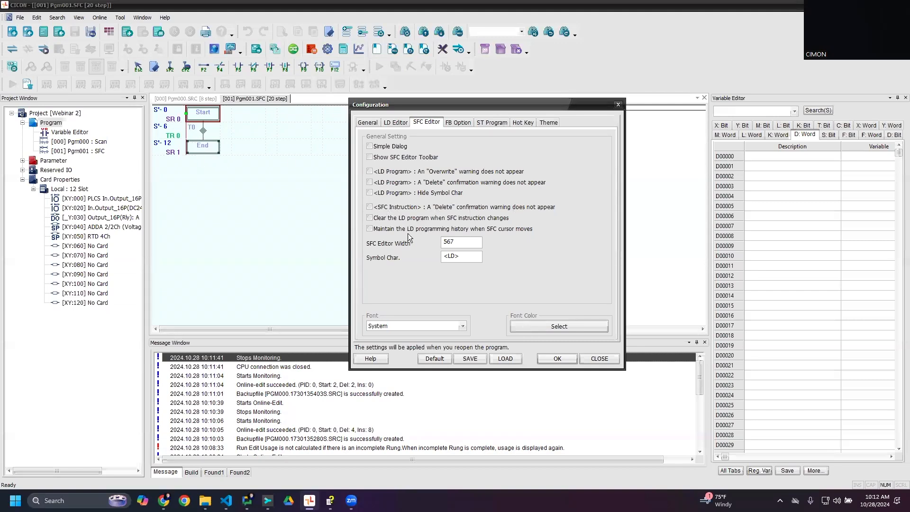
{"action": "left_click", "coordinate": [459, 123]}
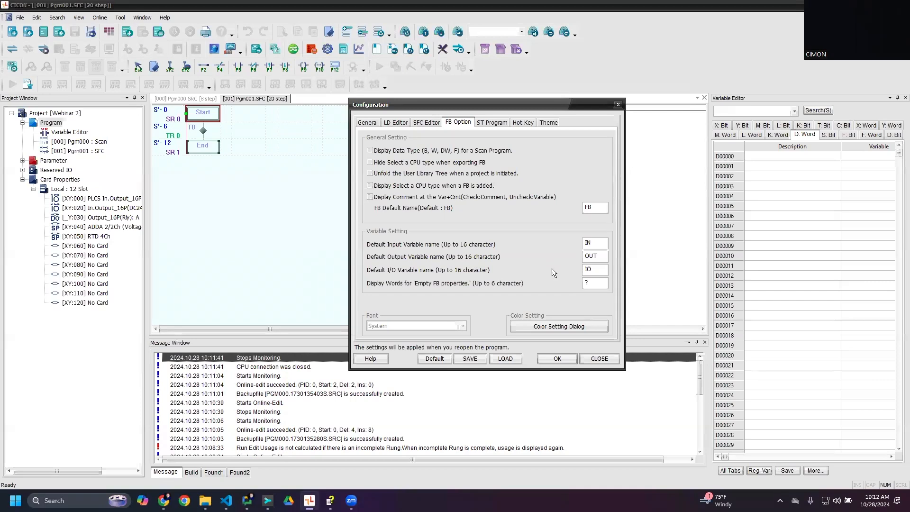
- Examine the ST Program settings, including the data types offered as defaults for local, global and struct variables
{"action": "left_click", "coordinate": [488, 123]}
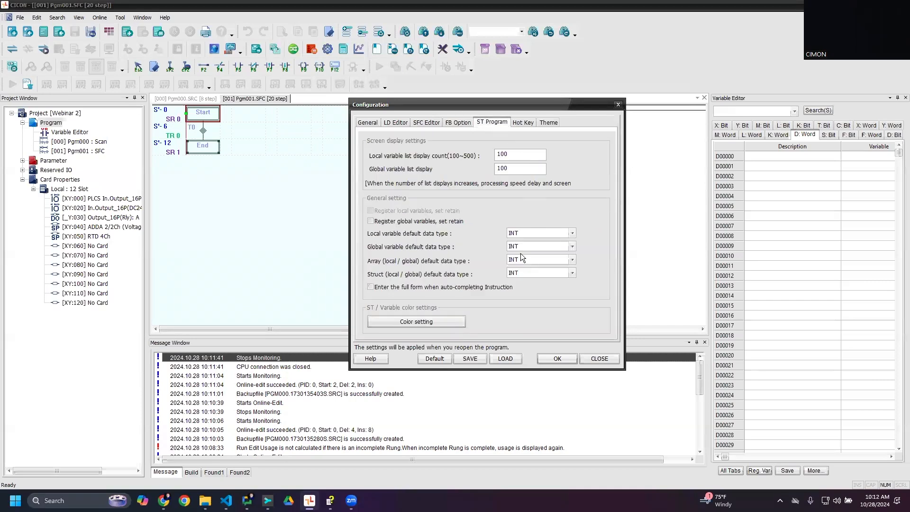
{"action": "scroll", "coordinate": [538, 243], "scroll_direction": "down", "scroll_amount": 4}
{"action": "left_click", "coordinate": [544, 233]}
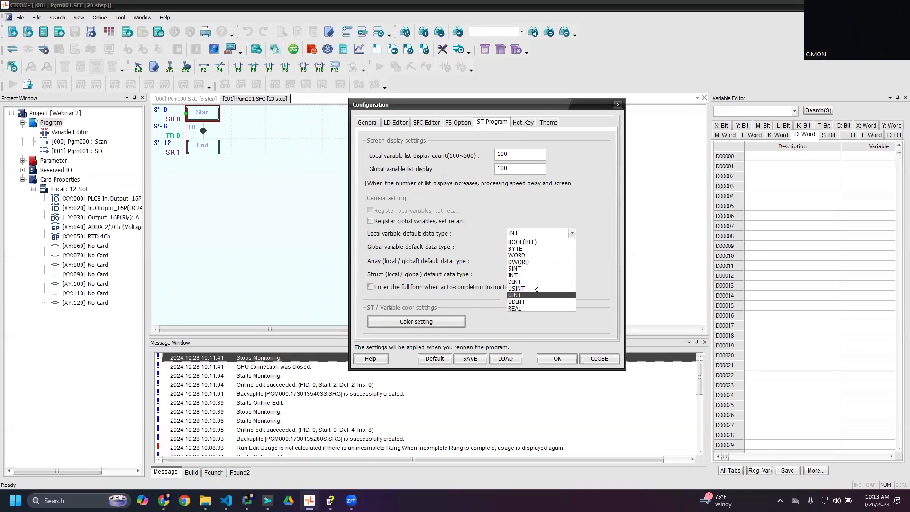
{"action": "left_click", "coordinate": [589, 245]}
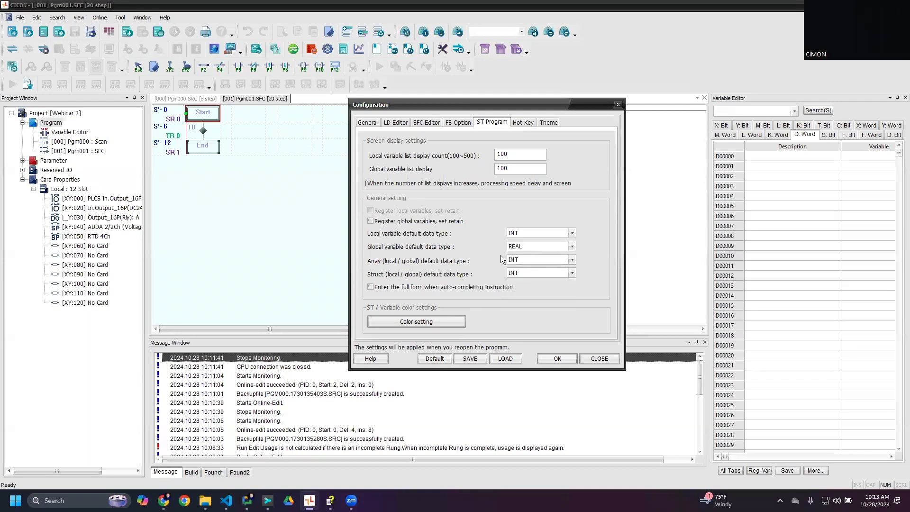
{"action": "left_click", "coordinate": [521, 248]}
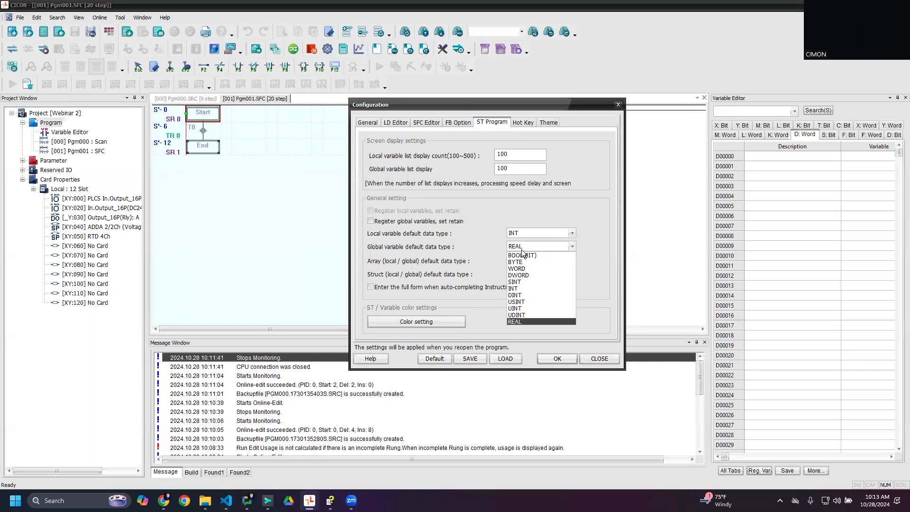
{"action": "left_click", "coordinate": [588, 277]}
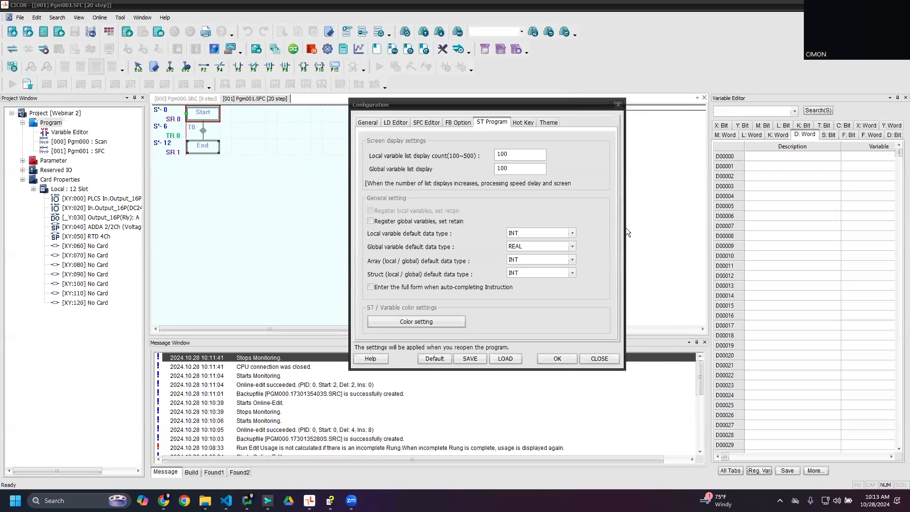
{"action": "left_click", "coordinate": [571, 274]}
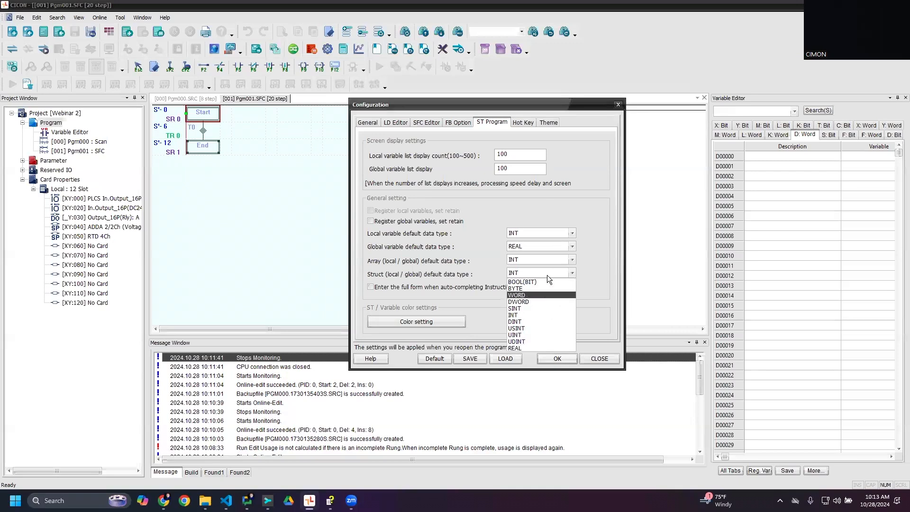
{"action": "left_click", "coordinate": [494, 303]}
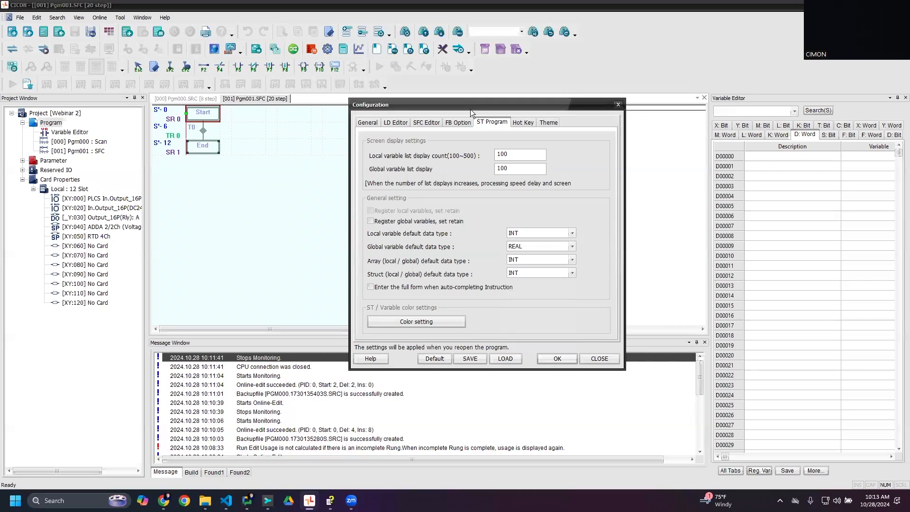
- Glance at the Hot Key settings and browse the font and size choices in the LD Editor settings
{"action": "left_click", "coordinate": [521, 121]}
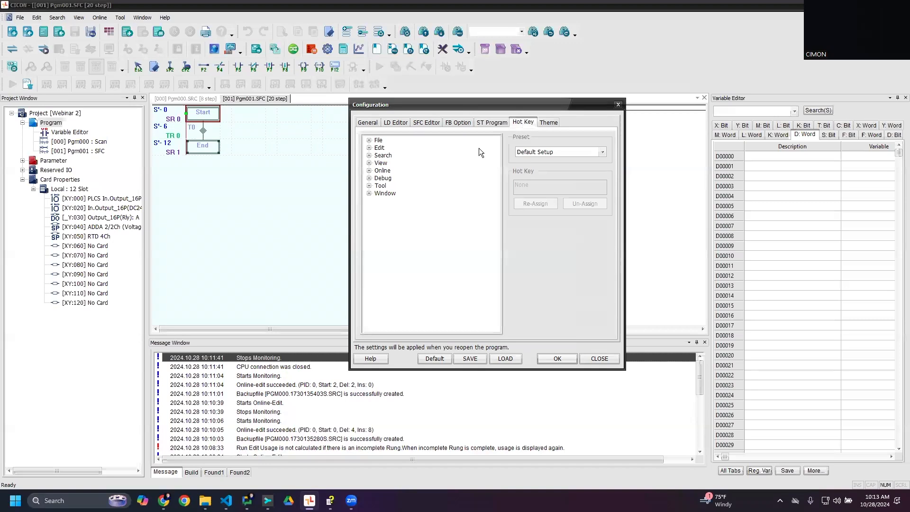
{"action": "left_click", "coordinate": [484, 123]}
{"action": "left_click", "coordinate": [419, 124]}
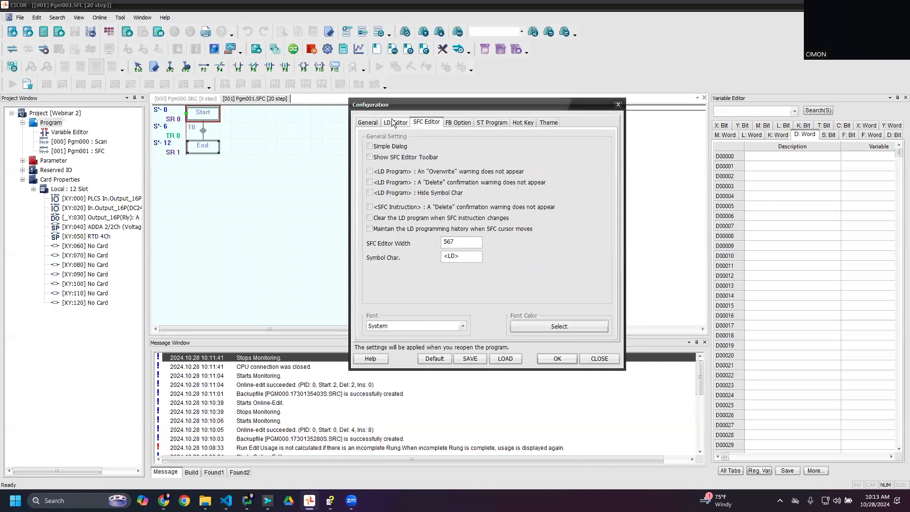
{"action": "left_click", "coordinate": [397, 123]}
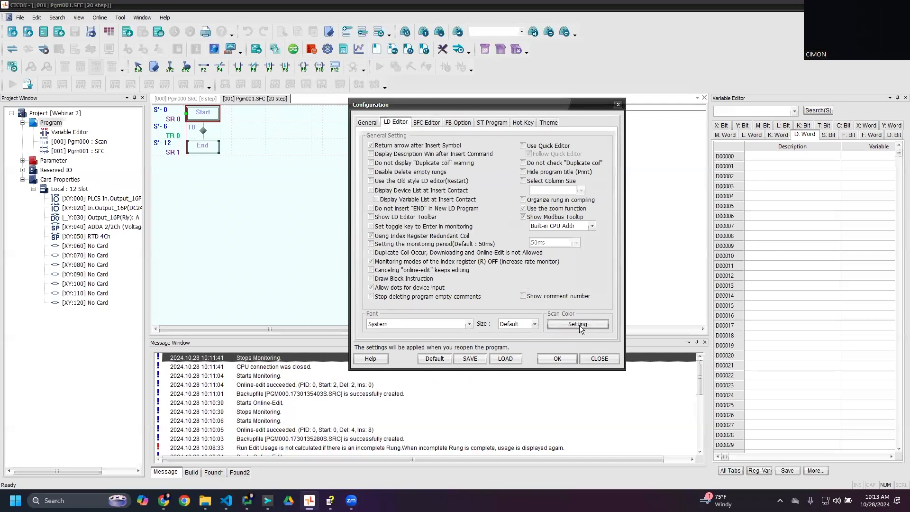
{"action": "left_click", "coordinate": [455, 325]}
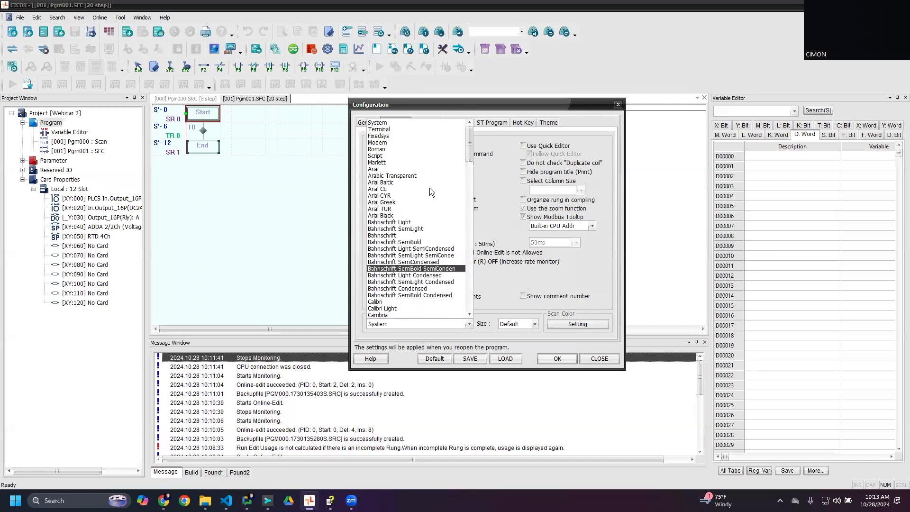
{"action": "scroll", "coordinate": [444, 209], "scroll_direction": "down", "scroll_amount": 2}
{"action": "scroll", "coordinate": [446, 210], "scroll_direction": "down", "scroll_amount": 5}
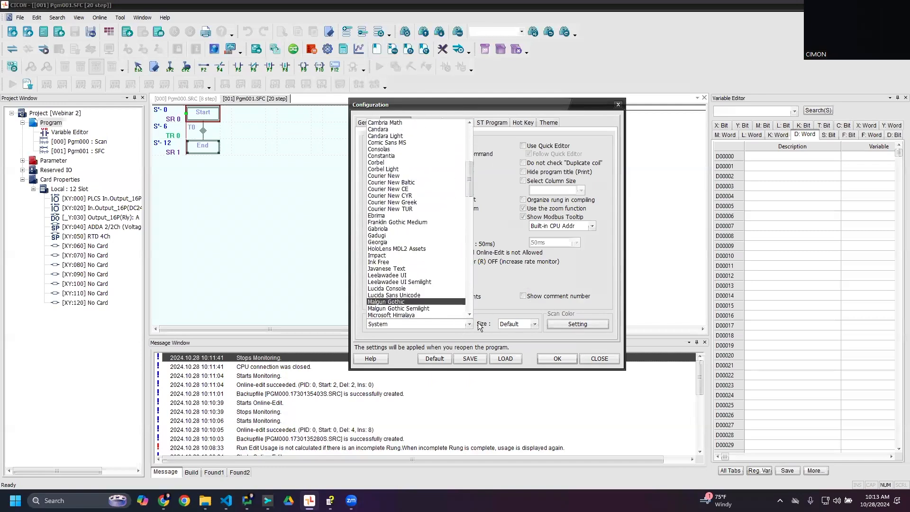
{"action": "left_click", "coordinate": [506, 324]}
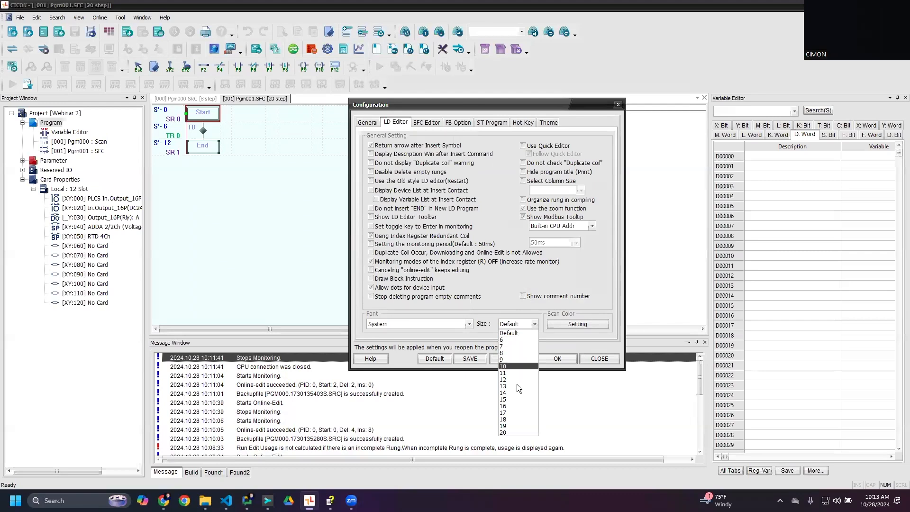
{"action": "left_click", "coordinate": [490, 324]}
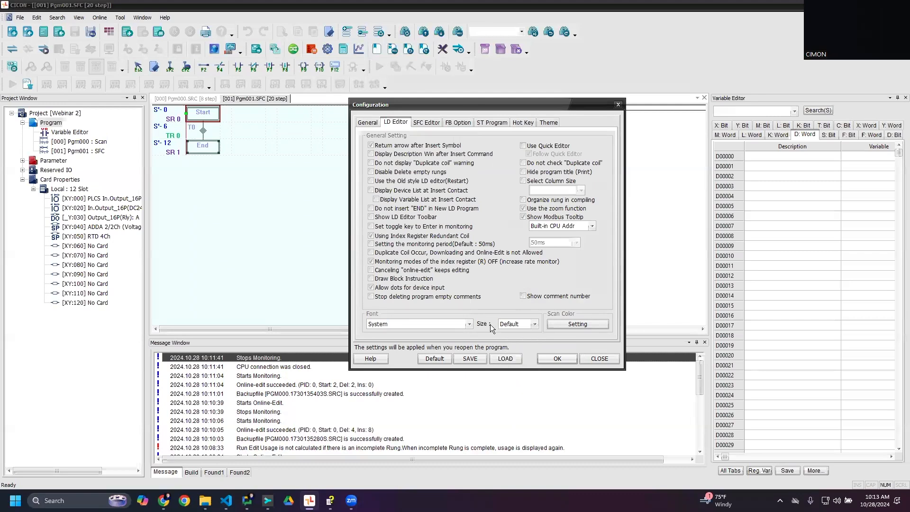
- Inspect the LD Editor's scan color settings and leave the configuration without changes
{"action": "left_click", "coordinate": [569, 328]}
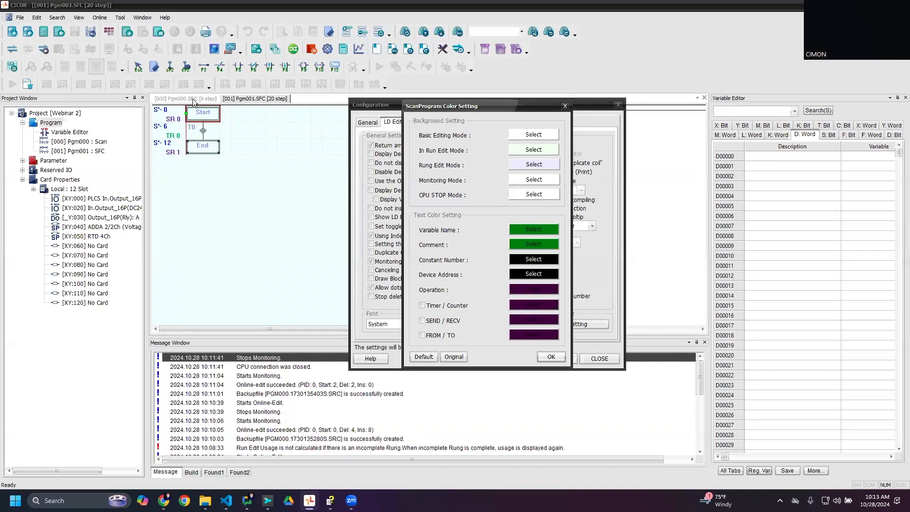
{"action": "key", "text": "Escape"}
{"action": "key", "text": "Escape"}
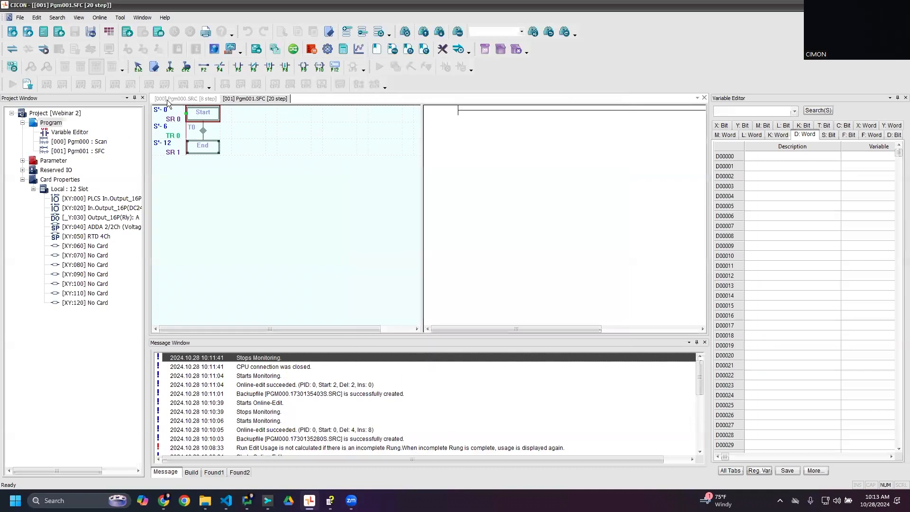
- Bring up the Pgm000 ladder program, and open and close the configuration options without changes
{"action": "left_click", "coordinate": [164, 99]}
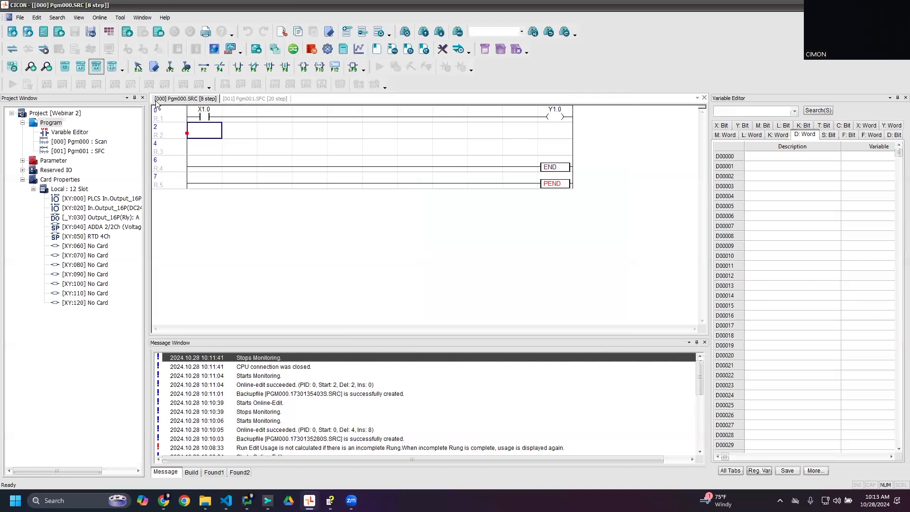
{"action": "left_click", "coordinate": [120, 18]}
{"action": "left_click", "coordinate": [152, 235]}
{"action": "left_click", "coordinate": [563, 366]}
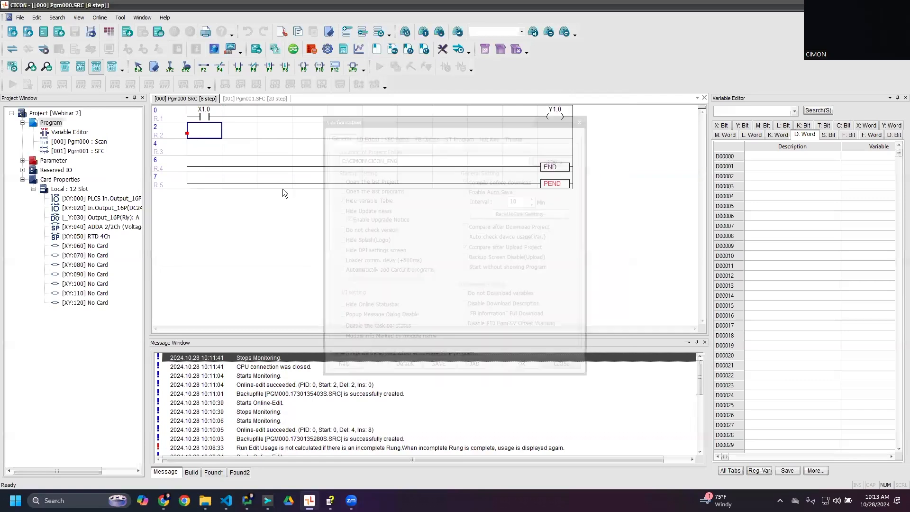
- Add an F1.0 contact and an ADD D0 D1 D2 instruction to the empty second rung of Pgm000
{"action": "double_click", "coordinate": [209, 133]}
{"action": "type", "text": "F1.0"}
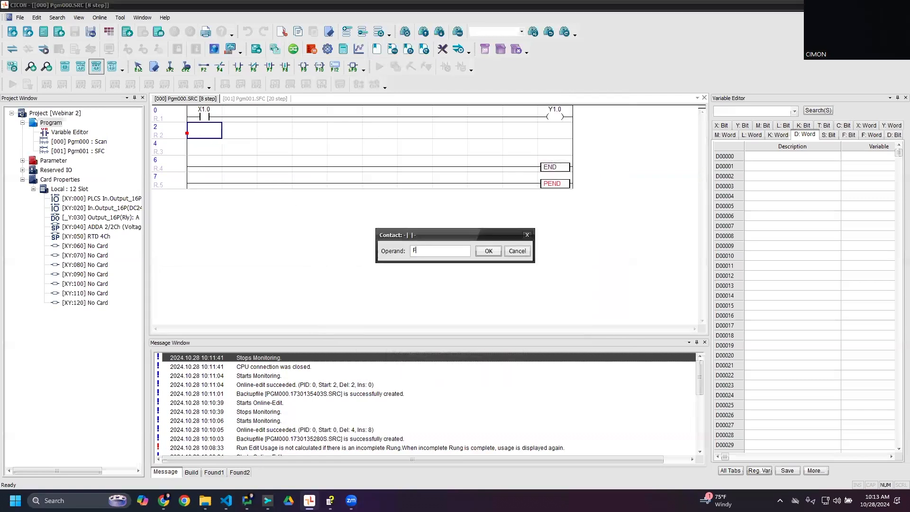
{"action": "key", "text": "Return"}
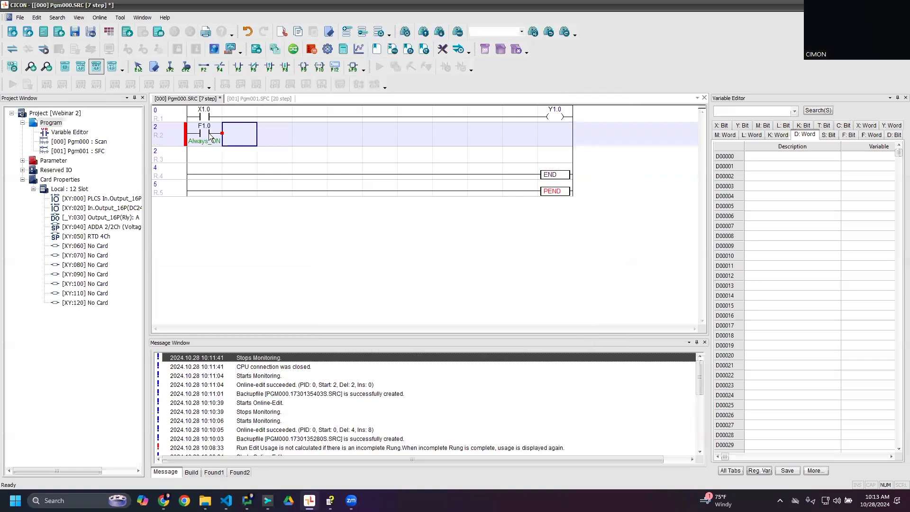
{"action": "type", "text": "ADD D0 D1 D"}
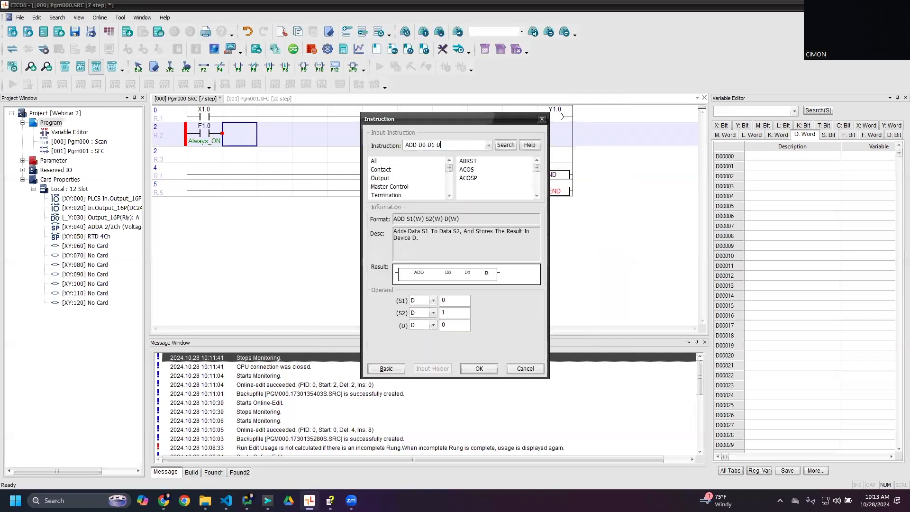
{"action": "type", "text": "2"}
{"action": "key", "text": "Return"}
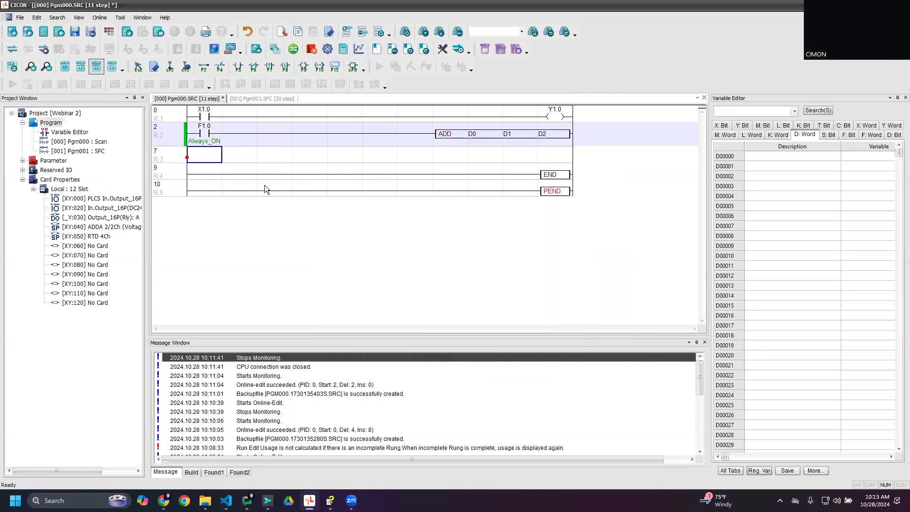
- Open the scan color settings from the LD Editor configuration options
{"action": "left_click", "coordinate": [99, 17]}
{"action": "left_click", "coordinate": [438, 250]}
{"action": "left_click", "coordinate": [120, 17]}
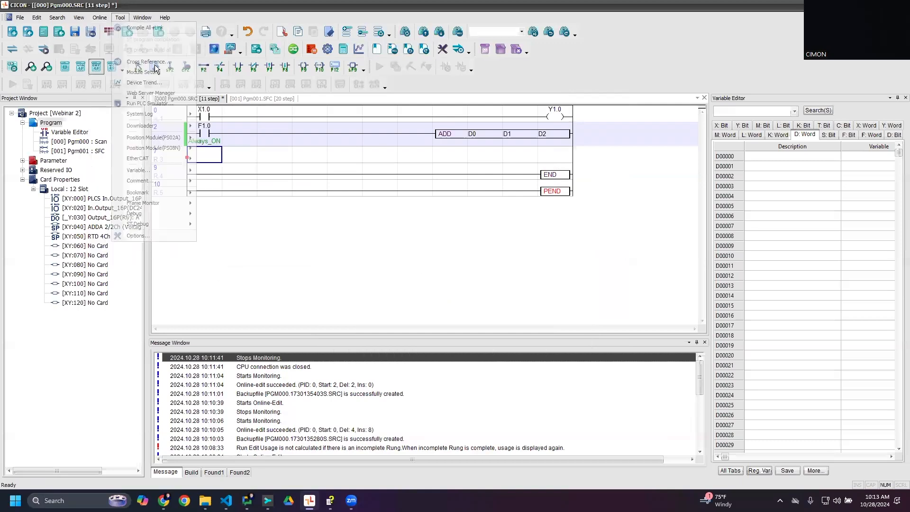
{"action": "left_click", "coordinate": [160, 234]}
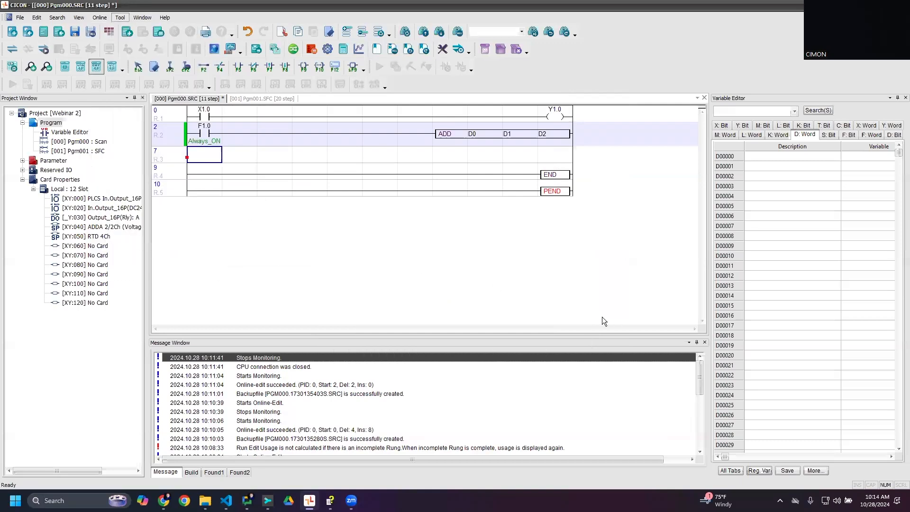
{"action": "left_click", "coordinate": [355, 134]}
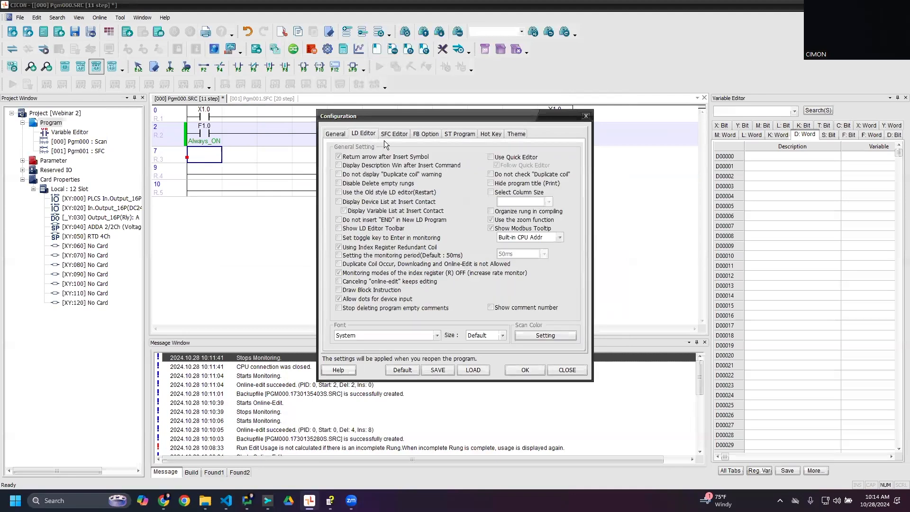
{"action": "left_click", "coordinate": [526, 335]}
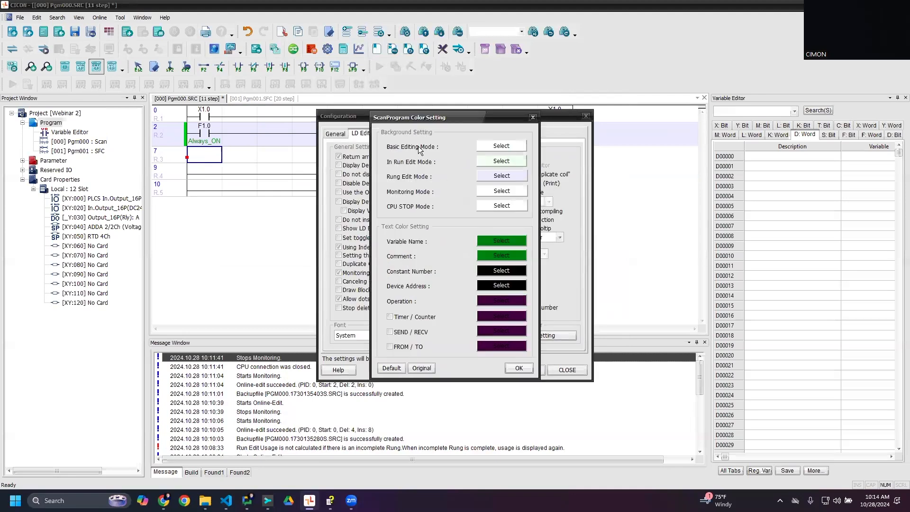
- View the background color choices for basic editing, rung edit and monitoring modes, and close the color settings without picking any
{"action": "left_click", "coordinate": [489, 148]}
{"action": "left_click", "coordinate": [455, 313]}
{"action": "left_click", "coordinate": [498, 175]}
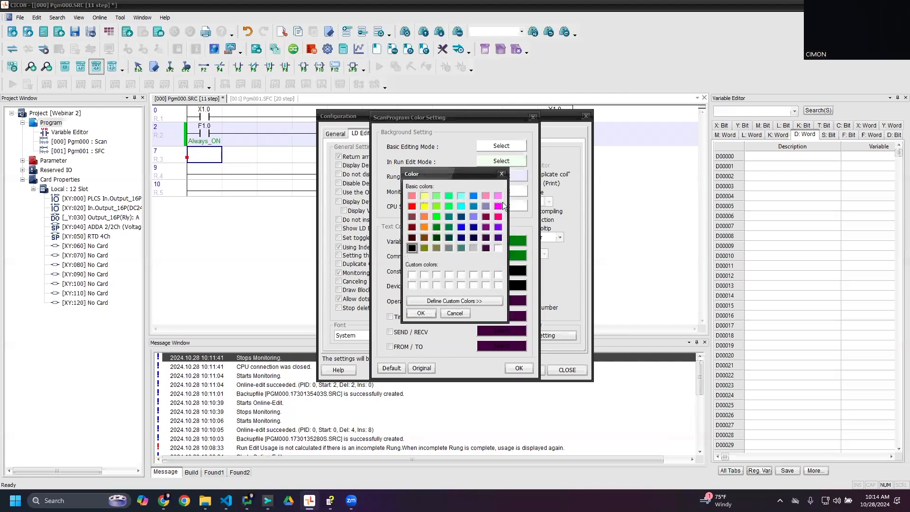
{"action": "left_click", "coordinate": [500, 174]}
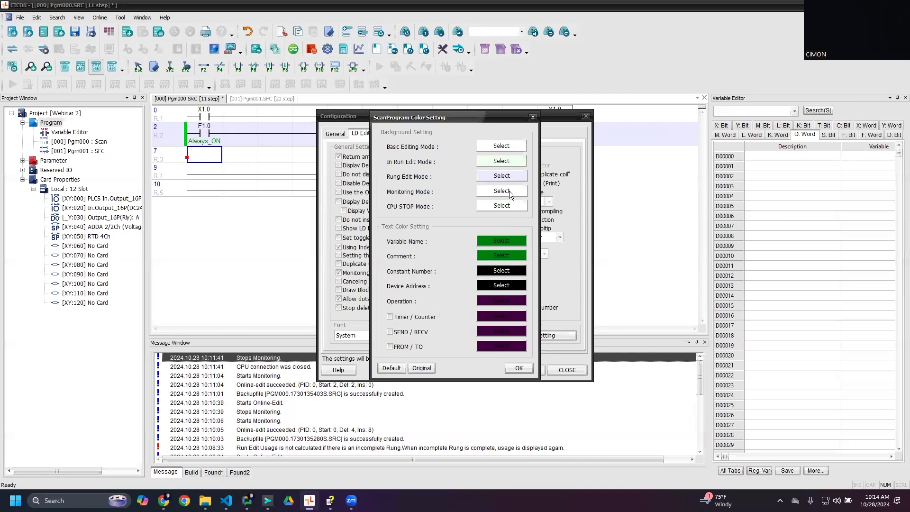
{"action": "left_click", "coordinate": [509, 190]}
{"action": "left_click", "coordinate": [499, 167]}
{"action": "left_click", "coordinate": [510, 369]}
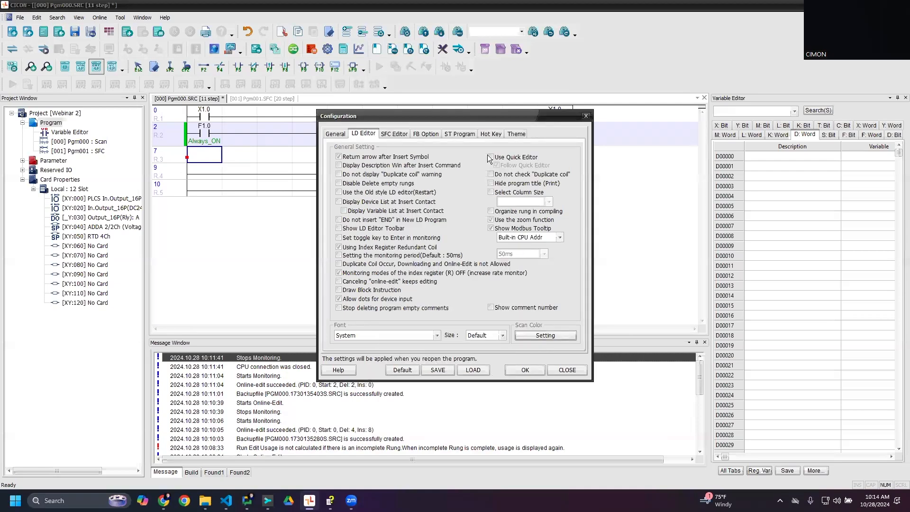
- Move the configuration dialog aside to view the ladder program and close it without changes
{"action": "left_click_drag", "start_coordinate": [466, 117], "coordinate": [753, 166]}
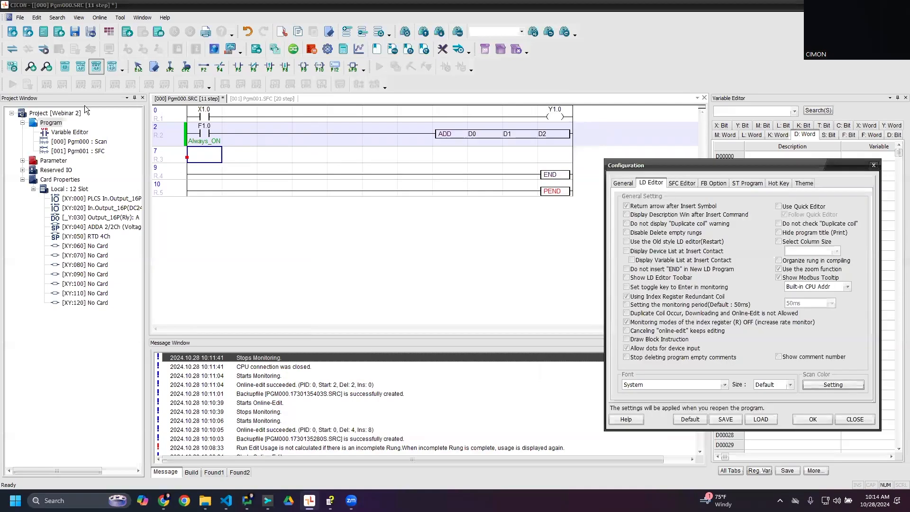
{"action": "left_click", "coordinate": [405, 278]}
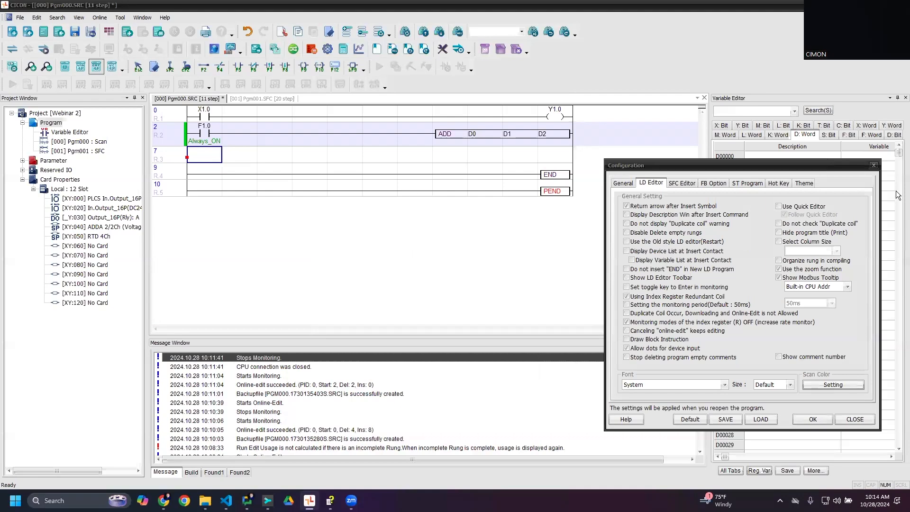
{"action": "left_click", "coordinate": [62, 71]}
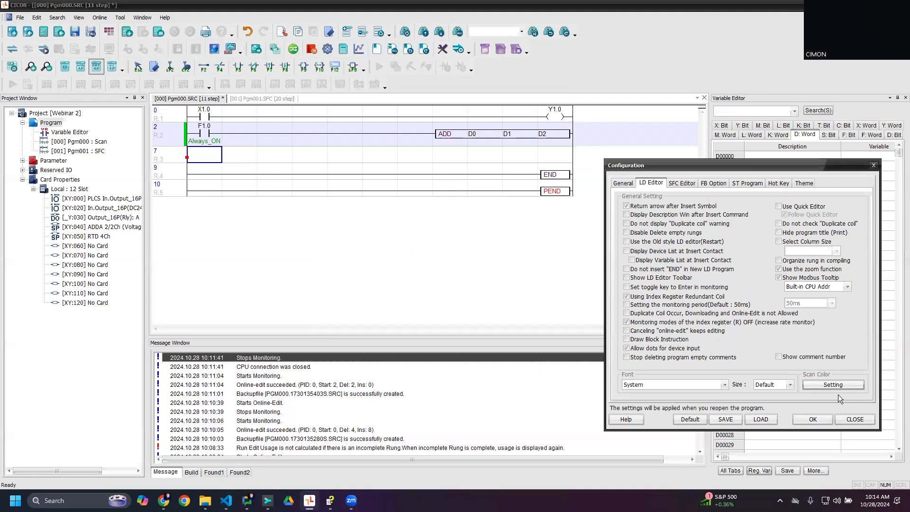
{"action": "left_click", "coordinate": [854, 419]}
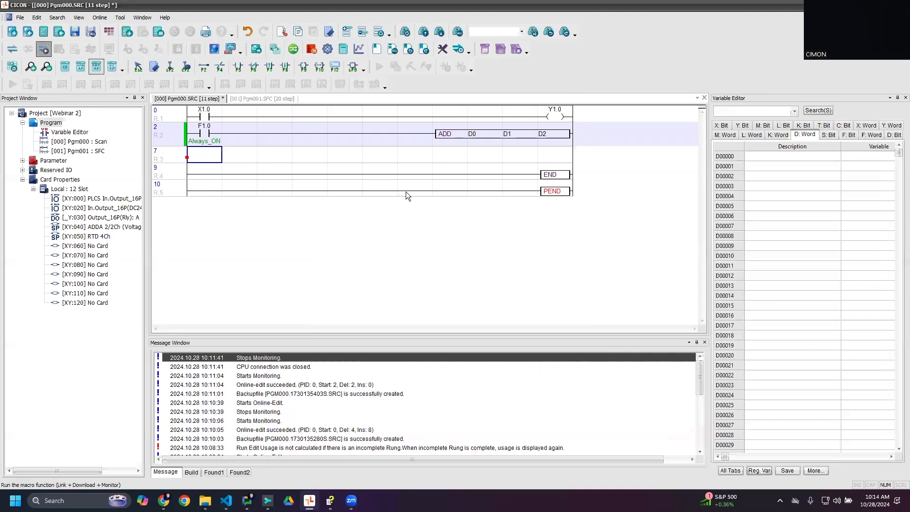
- Link and download the project to the PLC with monitoring, accepting the Remote STOP change, the download information and the return to Remote RUN
{"action": "left_click", "coordinate": [429, 271]}
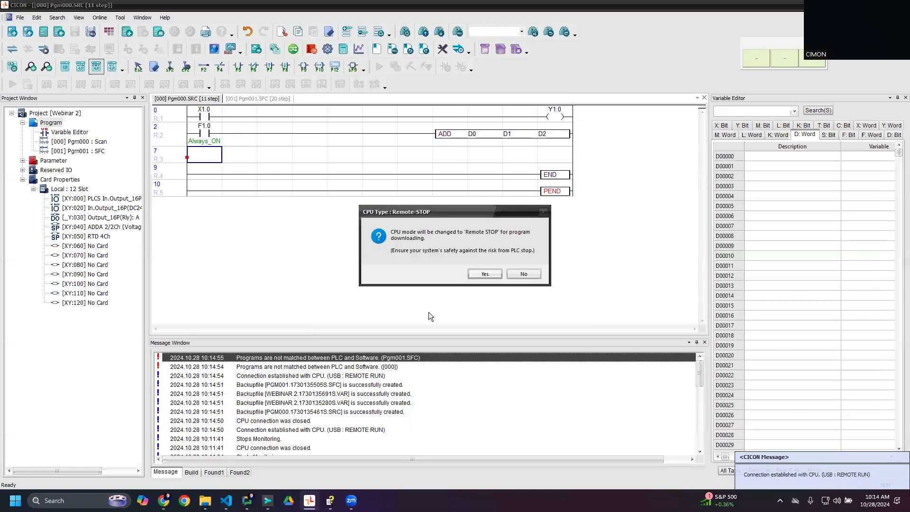
{"action": "left_click", "coordinate": [483, 273]}
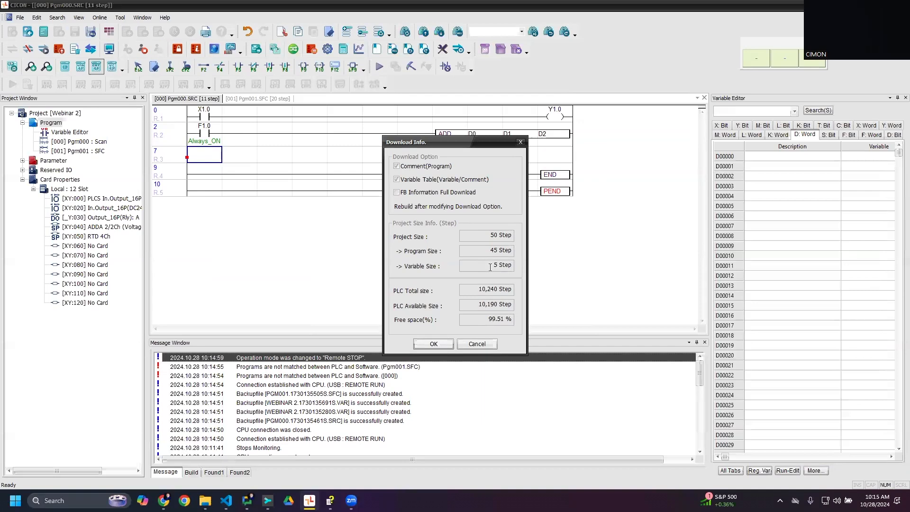
{"action": "left_click", "coordinate": [434, 344]}
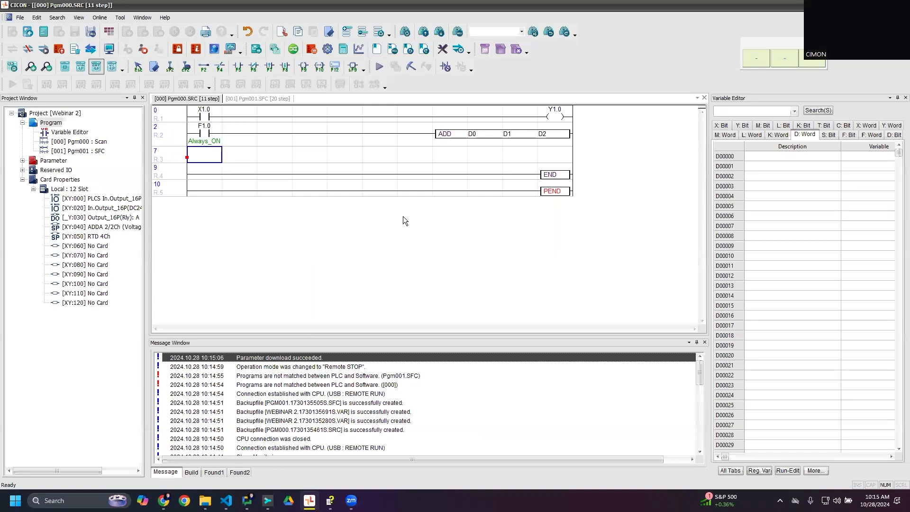
{"action": "left_click", "coordinate": [472, 273]}
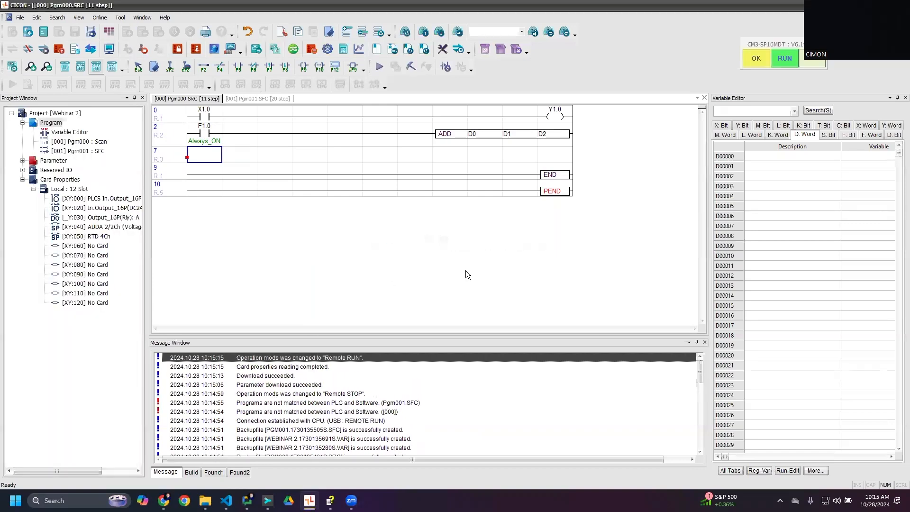
{"action": "left_click", "coordinate": [120, 17]}
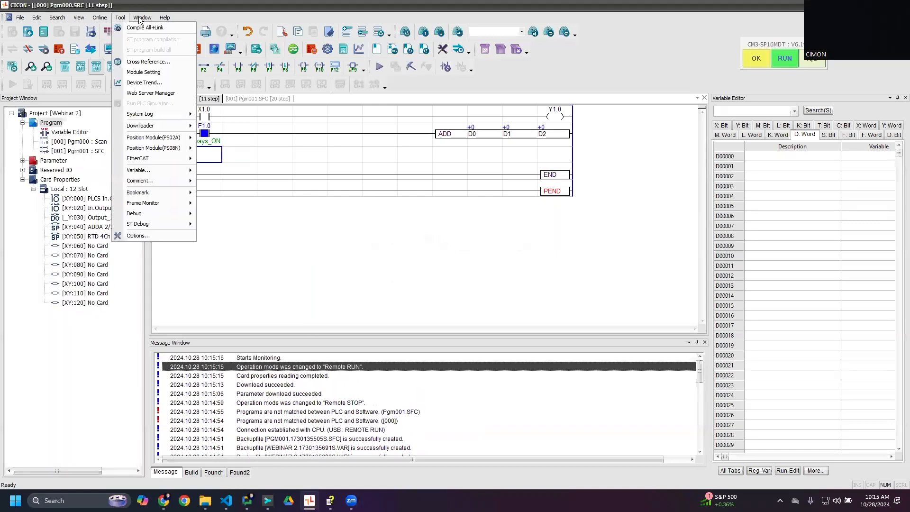
{"action": "left_click", "coordinate": [120, 17]}
{"action": "left_click", "coordinate": [122, 17]}
{"action": "left_click", "coordinate": [682, 167]}
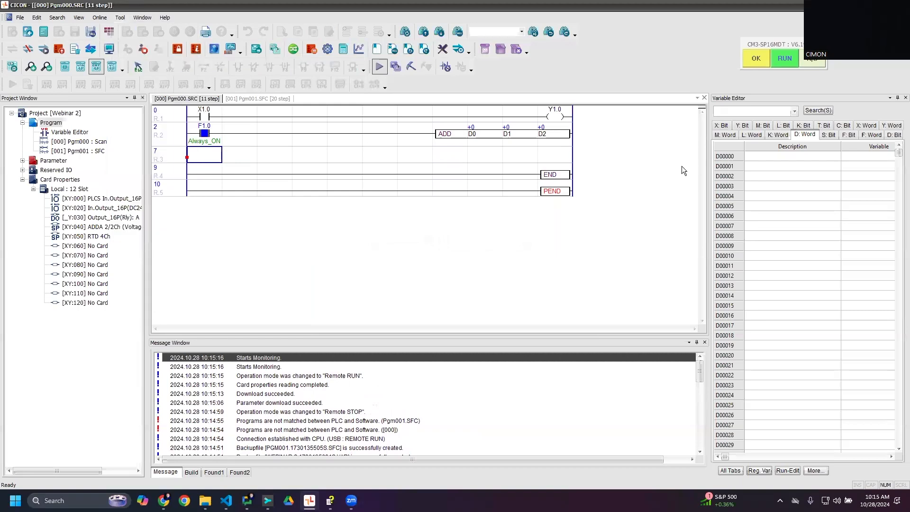
{"action": "left_click", "coordinate": [95, 68]}
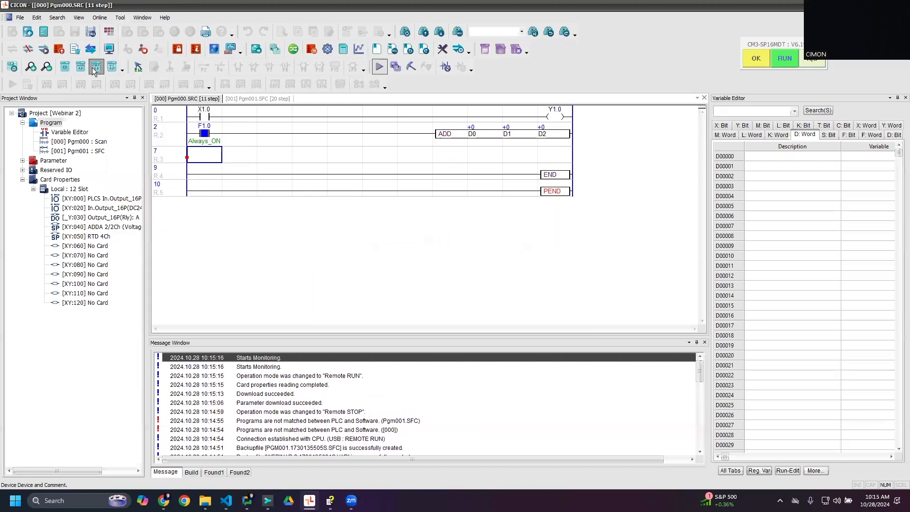
- Enter the descriptions Operand 1, Operand 2 and Sum for D00000, D00001 and D00002 in the variable table
{"action": "left_click", "coordinate": [786, 159]}
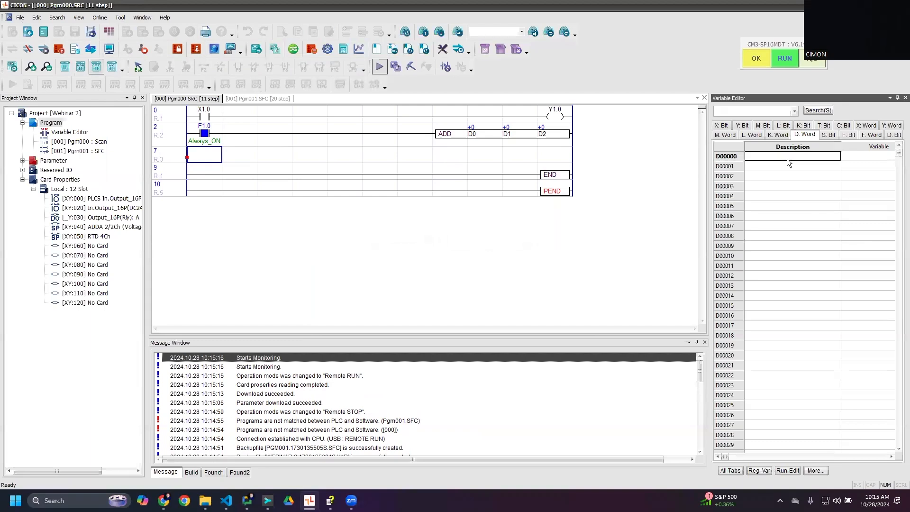
{"action": "type", "text": "Opera"}
{"action": "key", "text": "Return"}
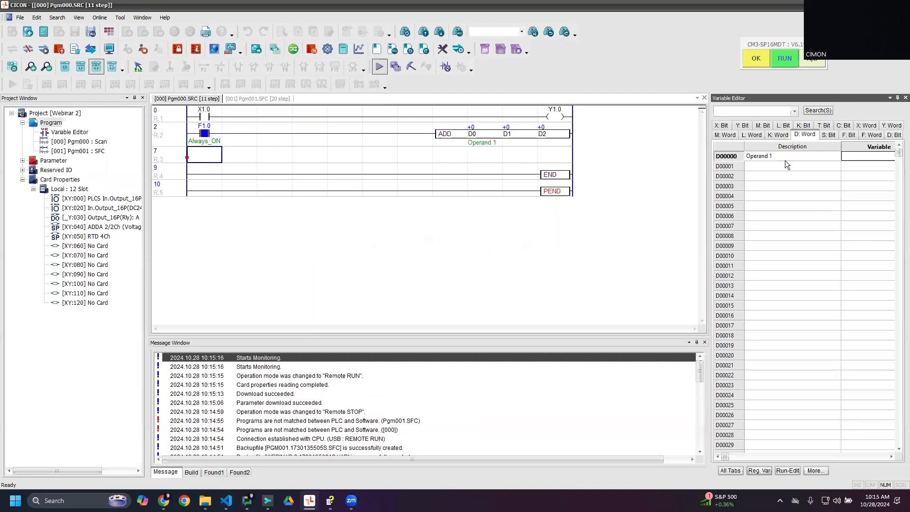
{"action": "left_click", "coordinate": [785, 164]}
{"action": "type", "text": "Operand 2"}
{"action": "key", "text": "Return"}
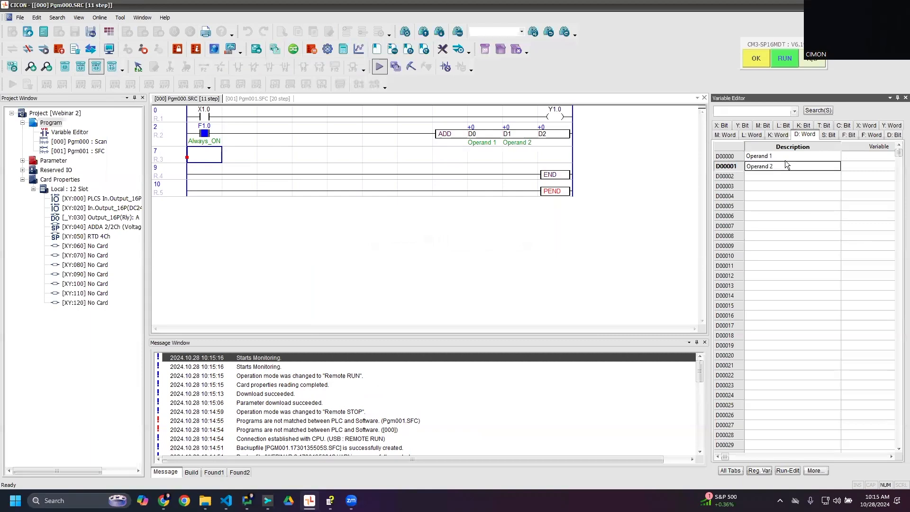
{"action": "key", "text": "Down"}
{"action": "type", "text": "Sunm"}
{"action": "key", "text": "Return"}
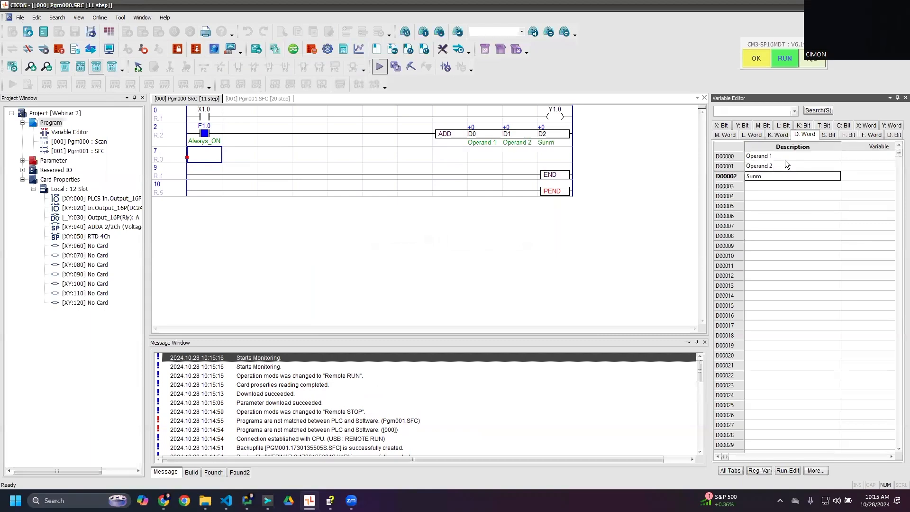
{"action": "type", "text": "Sum"}
{"action": "key", "text": "Return"}
- Open the LD Editor scan color settings with the configuration dialog moved clear of the ladder program
{"action": "left_click", "coordinate": [119, 17]}
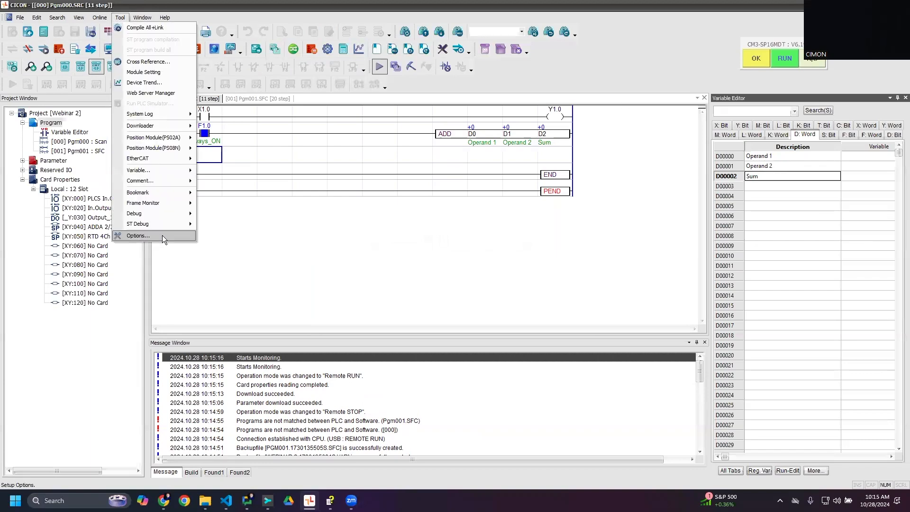
{"action": "key", "text": "Escape"}
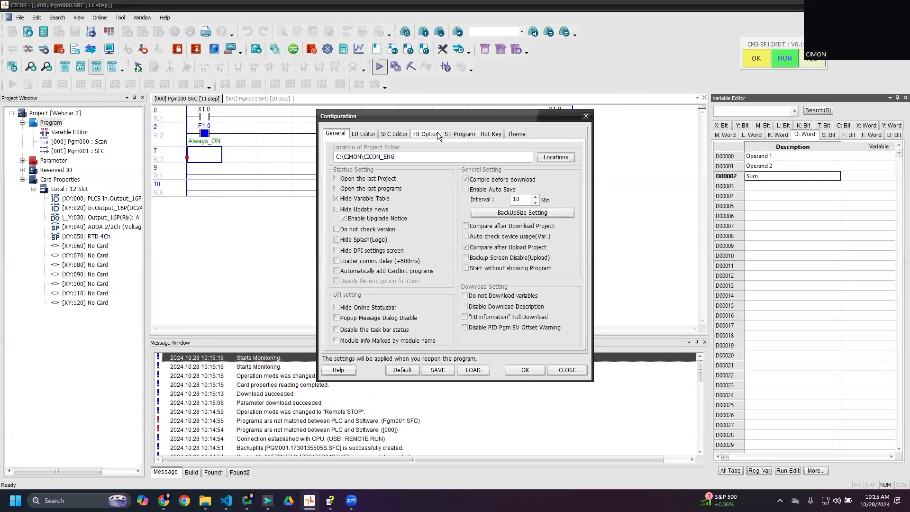
{"action": "left_click", "coordinate": [375, 133]}
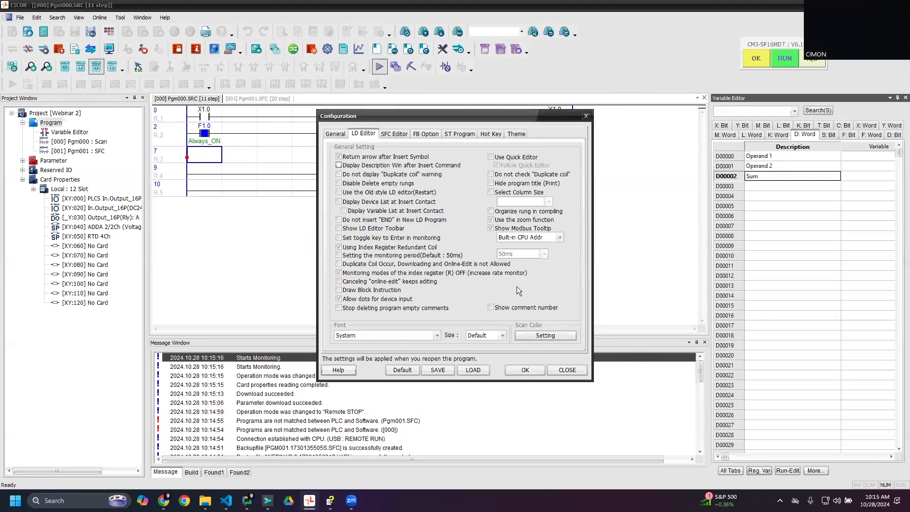
{"action": "left_click", "coordinate": [543, 335]}
{"action": "left_click", "coordinate": [531, 117]}
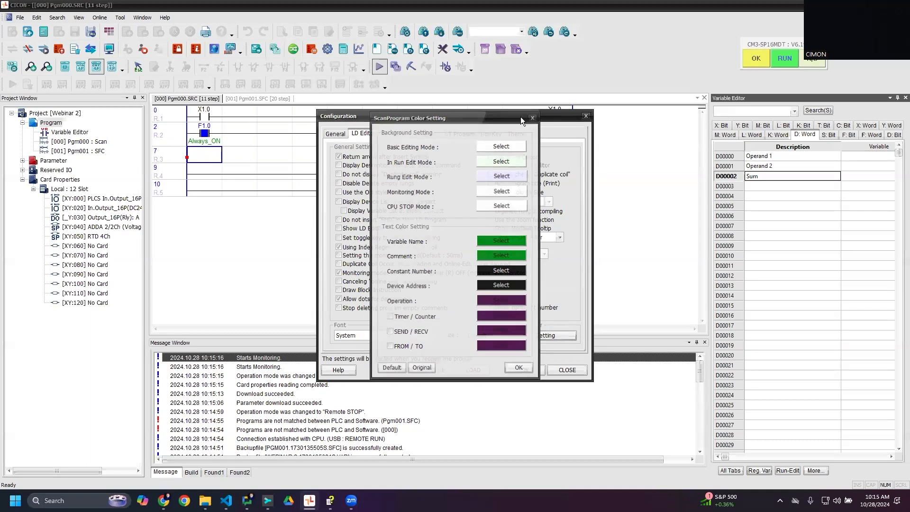
{"action": "left_click_drag", "start_coordinate": [520, 117], "coordinate": [797, 97]}
{"action": "left_click", "coordinate": [834, 316]}
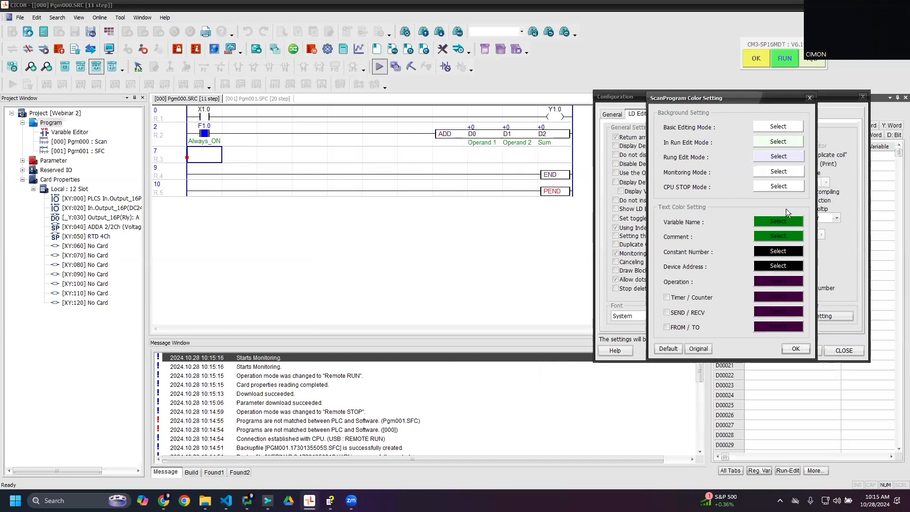
- Set the comment text color to red, apply the configuration, and select the ADD instruction on the second rung
{"action": "left_click", "coordinate": [774, 237]}
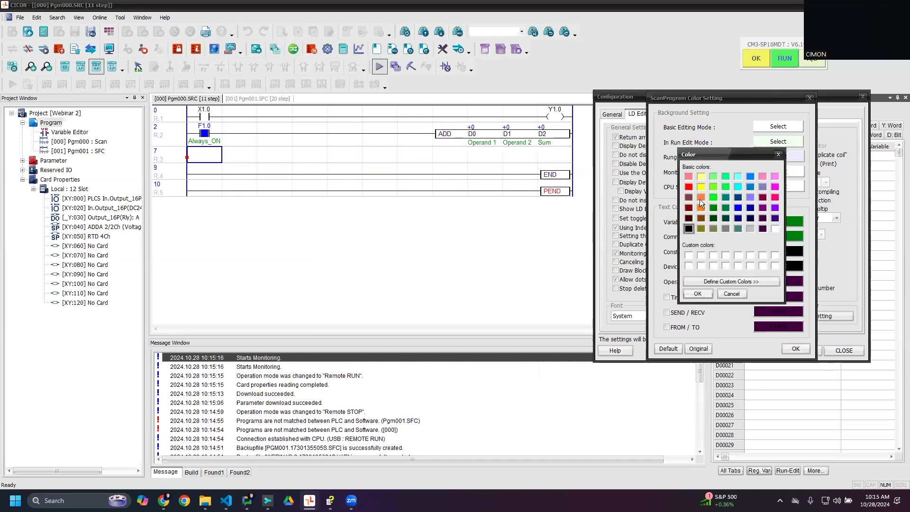
{"action": "left_click", "coordinate": [688, 186]}
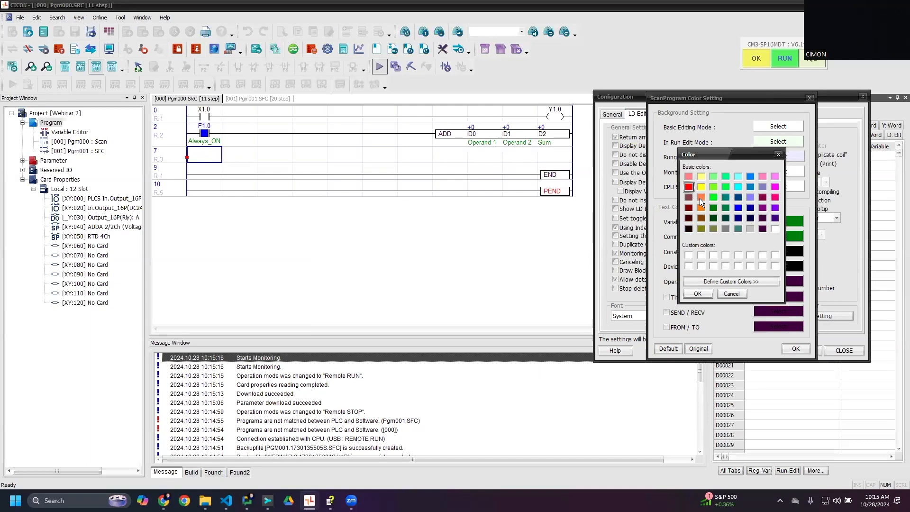
{"action": "left_click", "coordinate": [706, 293]}
{"action": "left_click", "coordinate": [795, 349]}
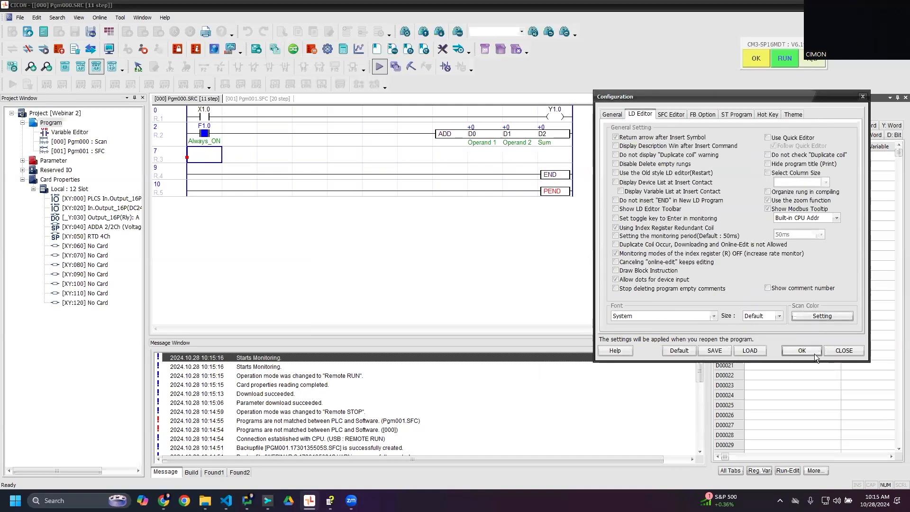
{"action": "left_click", "coordinate": [802, 350]}
{"action": "left_click", "coordinate": [484, 184]}
{"action": "left_click", "coordinate": [465, 143]}
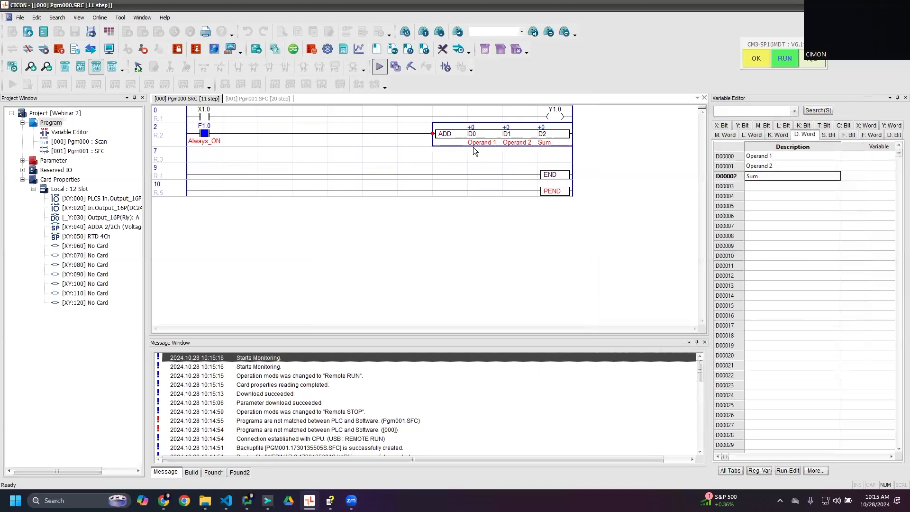
- Reopen the LD Editor scan color settings beside the ladder and set the comment text color back to green
{"action": "left_click", "coordinate": [120, 18]}
{"action": "key", "text": "Escape"}
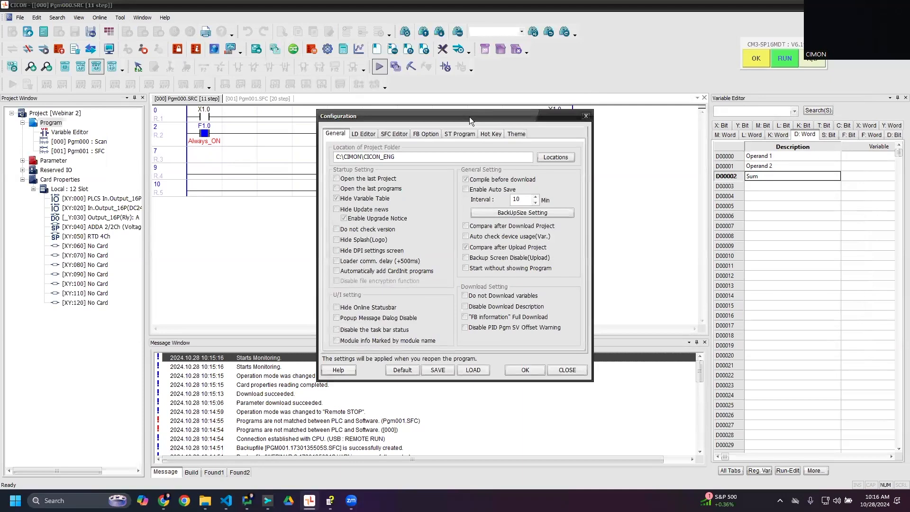
{"action": "left_click_drag", "start_coordinate": [469, 117], "coordinate": [758, 99]}
{"action": "left_click", "coordinate": [652, 116]}
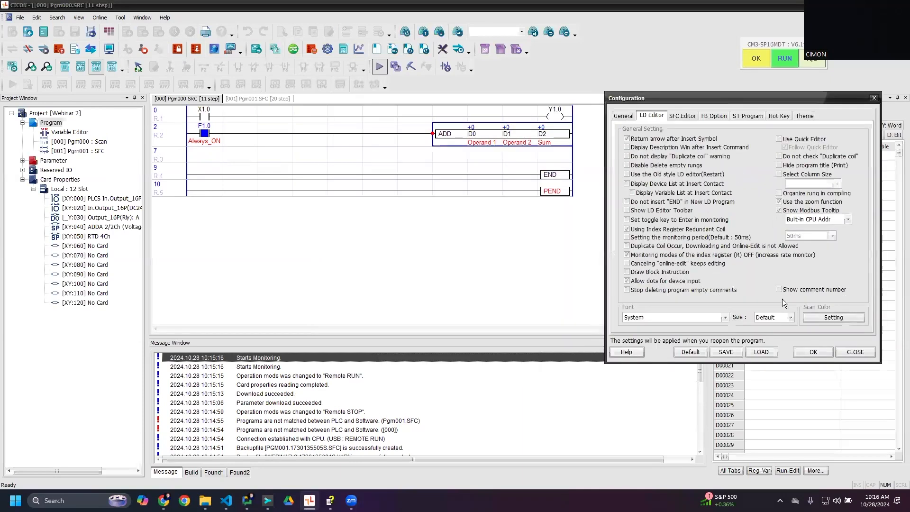
{"action": "left_click", "coordinate": [829, 317]}
{"action": "left_click", "coordinate": [782, 226]}
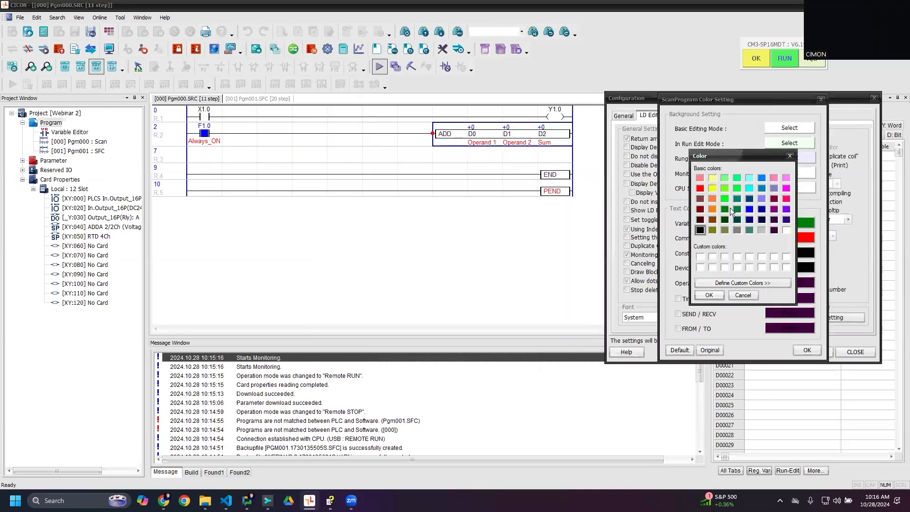
{"action": "left_click", "coordinate": [709, 296]}
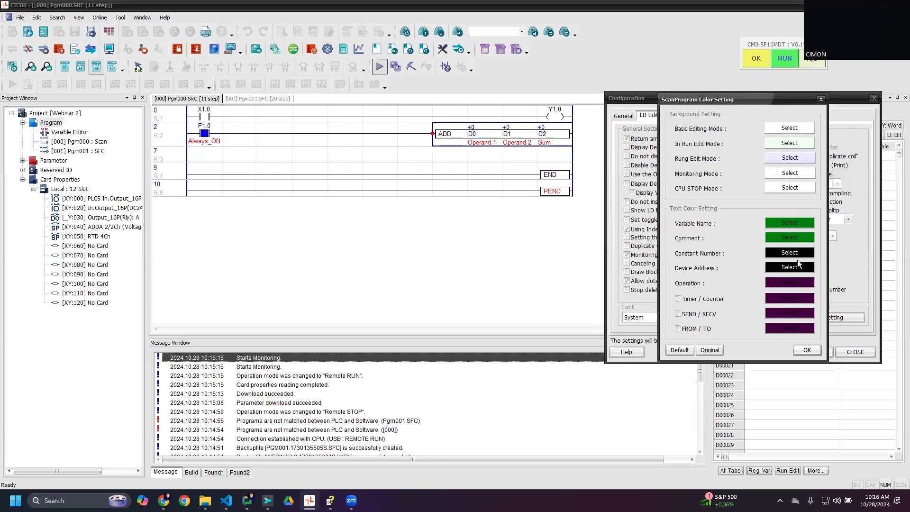
- Set the Operation text color to black, apply the configuration, and move the ladder cursor off the ADD instruction
{"action": "left_click", "coordinate": [780, 283]}
{"action": "left_click", "coordinate": [700, 230]}
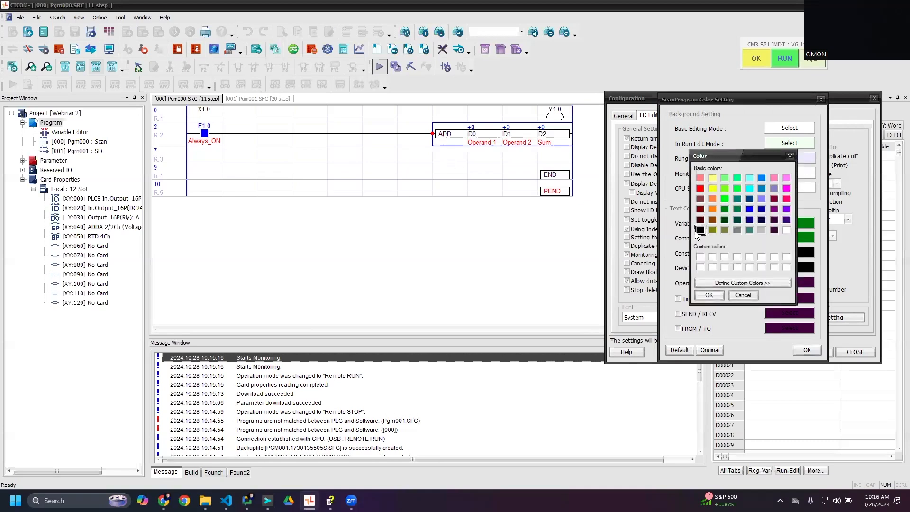
{"action": "left_click", "coordinate": [708, 295]}
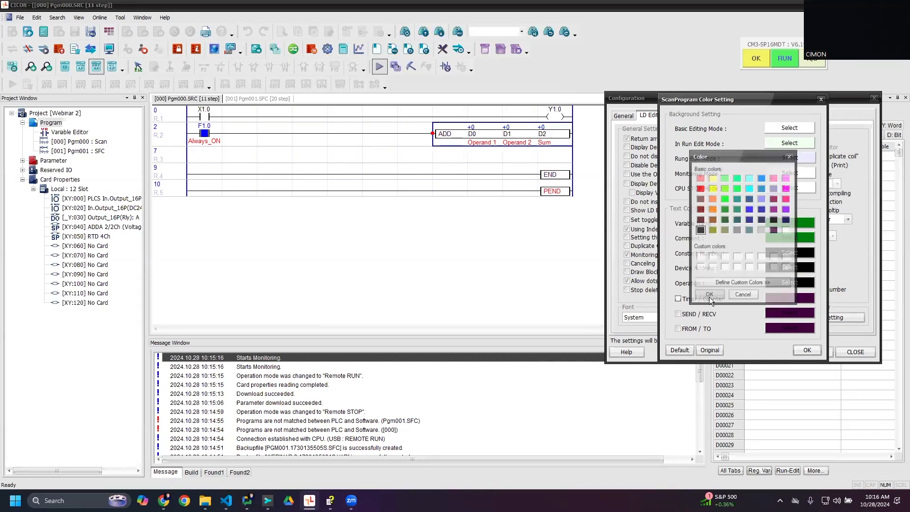
{"action": "left_click", "coordinate": [807, 351]}
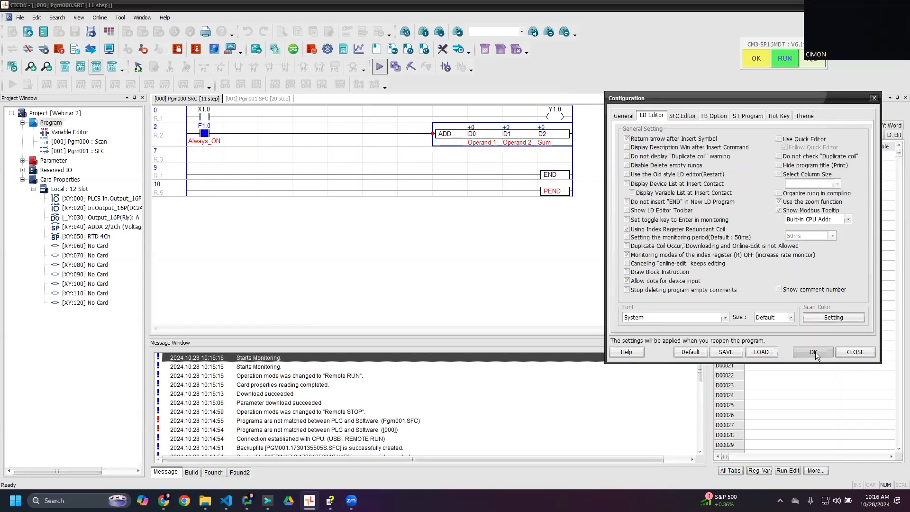
{"action": "left_click", "coordinate": [815, 351]}
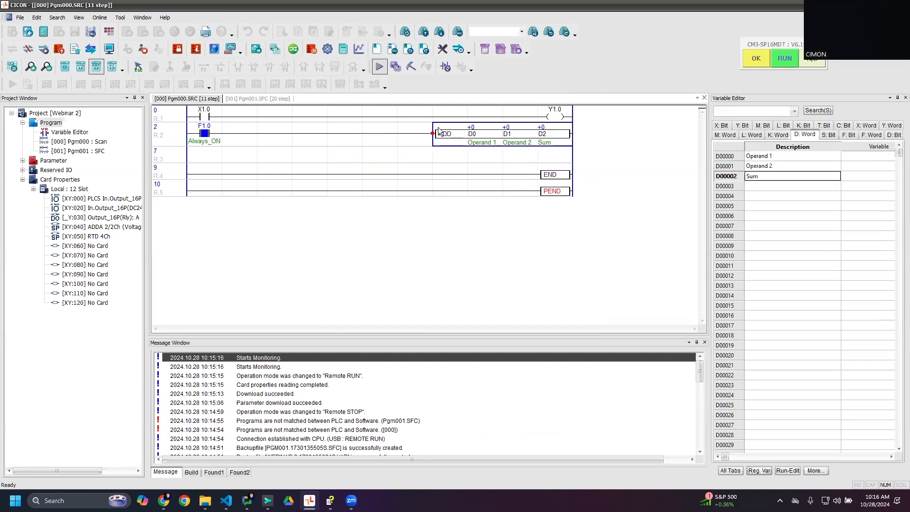
{"action": "key", "text": "Down"}
{"action": "key", "text": "Down"}
- Review the background and text color settings for scan programs in the LD Editor options, and close the color settings without changes
{"action": "left_click", "coordinate": [100, 17]}
{"action": "mouse_move", "coordinate": [120, 17]}
{"action": "key", "text": "Escape"}
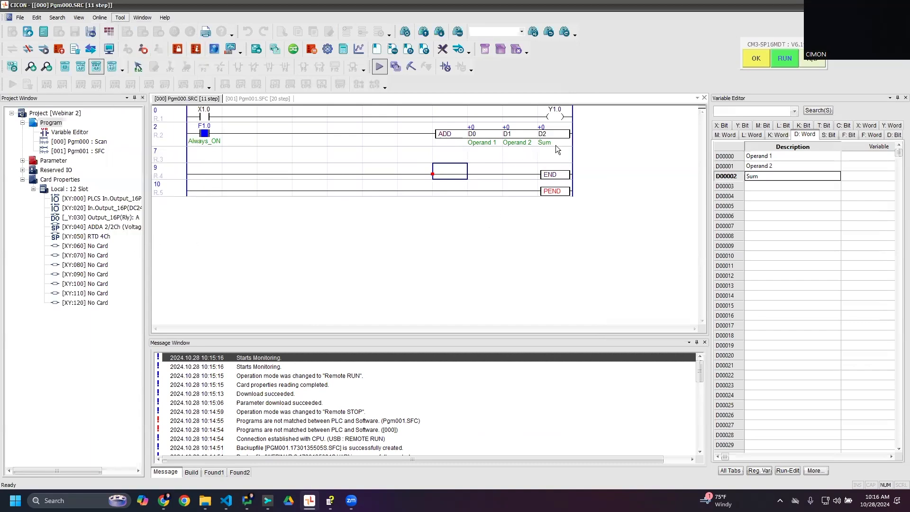
{"action": "left_click_drag", "start_coordinate": [480, 116], "coordinate": [784, 114]}
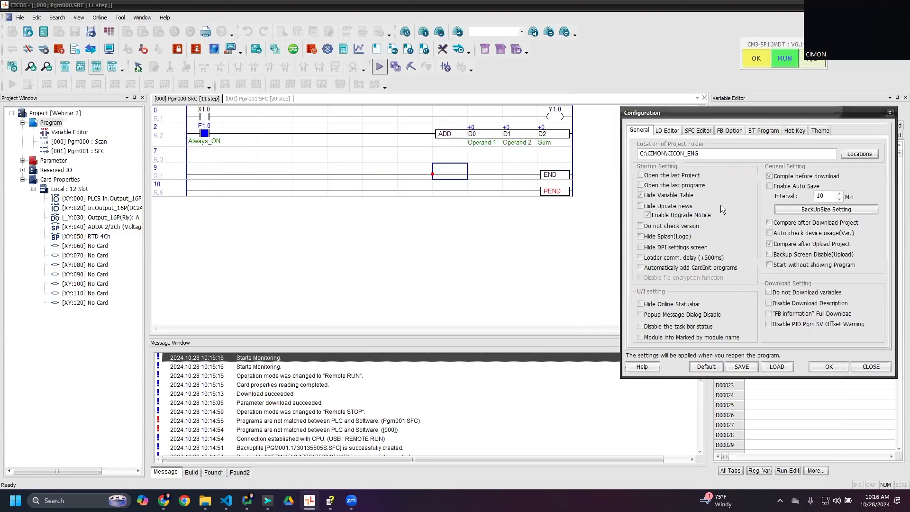
{"action": "left_click", "coordinate": [667, 130]}
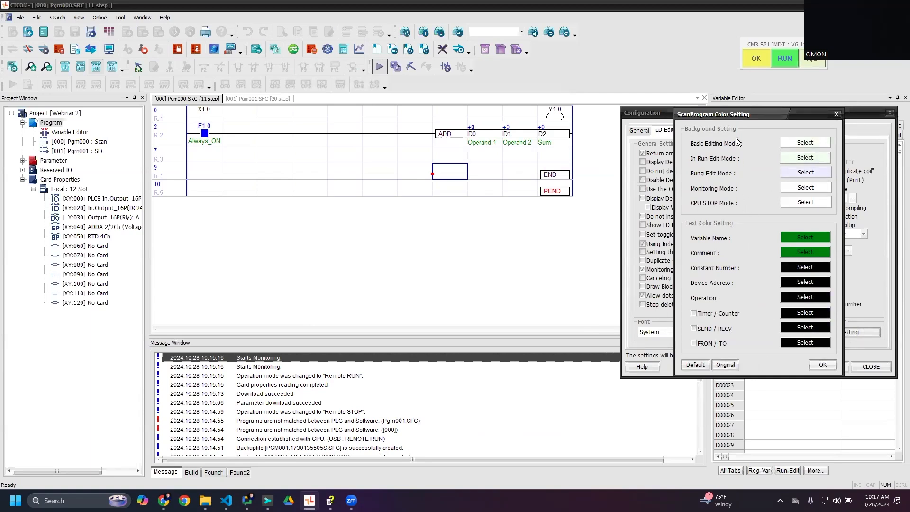
{"action": "left_click_drag", "start_coordinate": [733, 116], "coordinate": [685, 129]}
{"action": "left_click", "coordinate": [771, 375]}
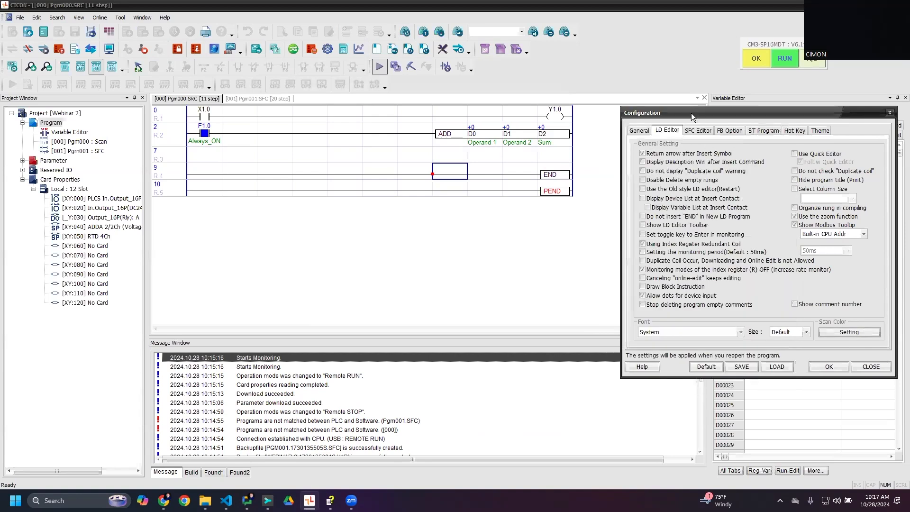
{"action": "left_click_drag", "start_coordinate": [691, 113], "coordinate": [343, 85]}
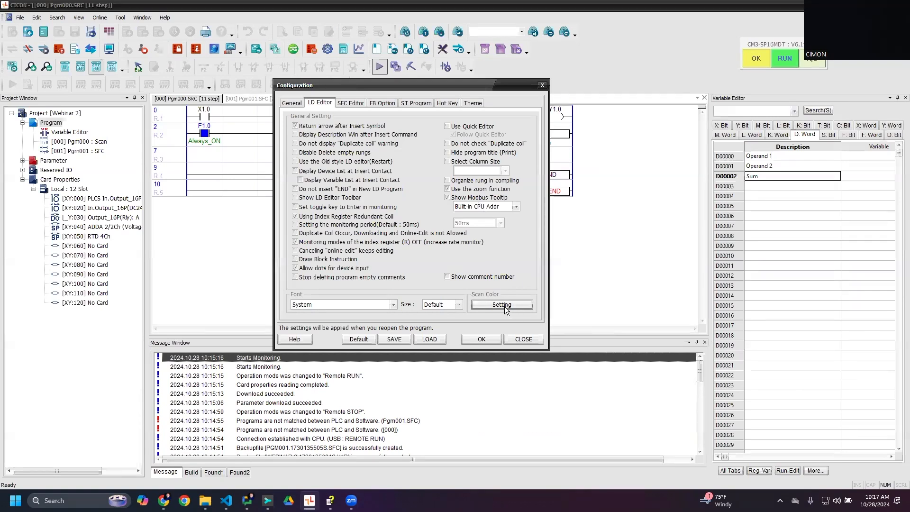
- View the SFC Editor configuration options and its font color settings, closing the color list without changes
{"action": "left_click", "coordinate": [351, 103]}
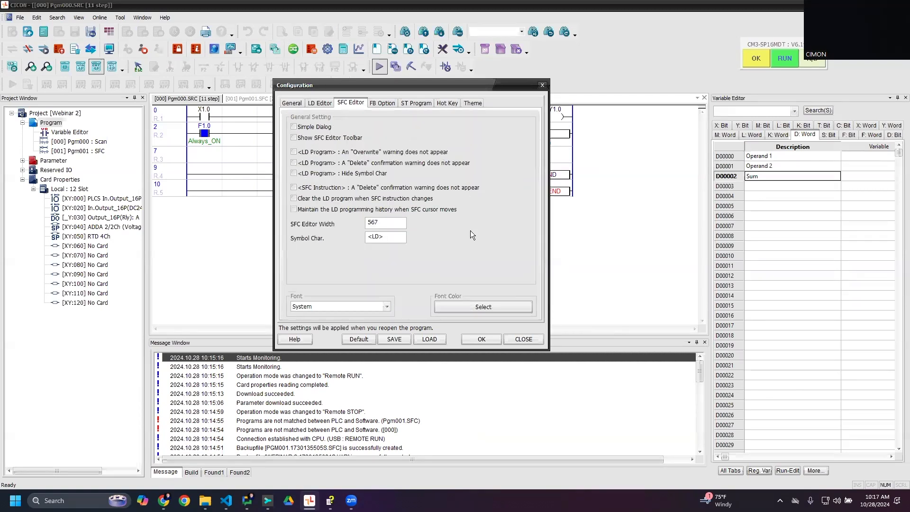
{"action": "left_click", "coordinate": [469, 305]}
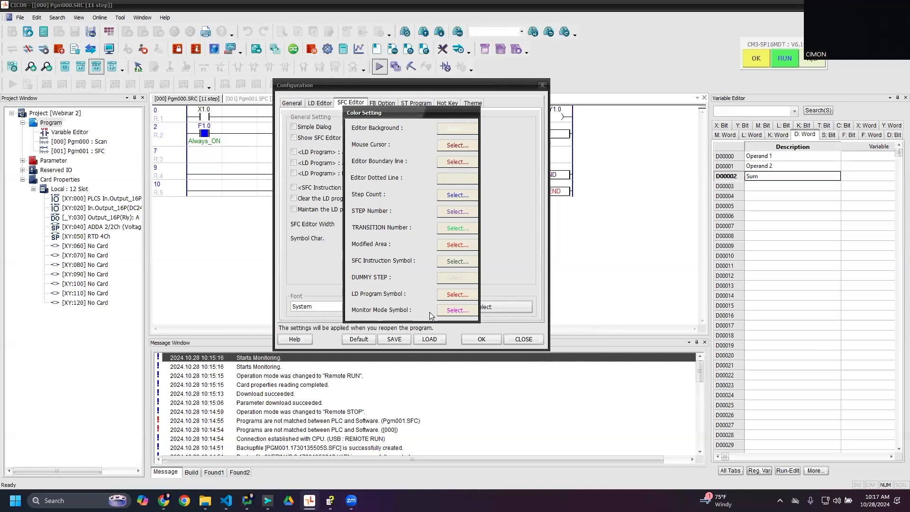
{"action": "key", "text": "Escape"}
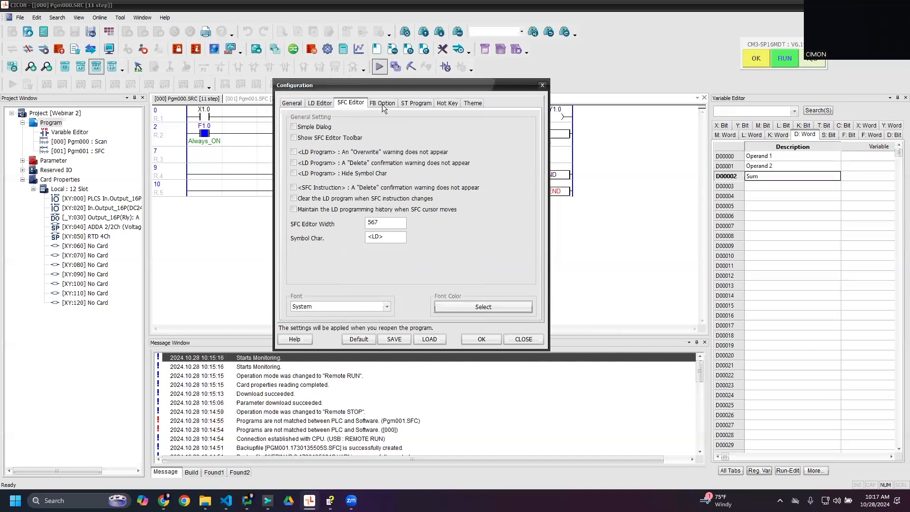
- View the FB editor options and the Function Block Diagram color settings, closing the color settings without changes
{"action": "left_click", "coordinate": [382, 104]}
{"action": "left_click", "coordinate": [485, 307]}
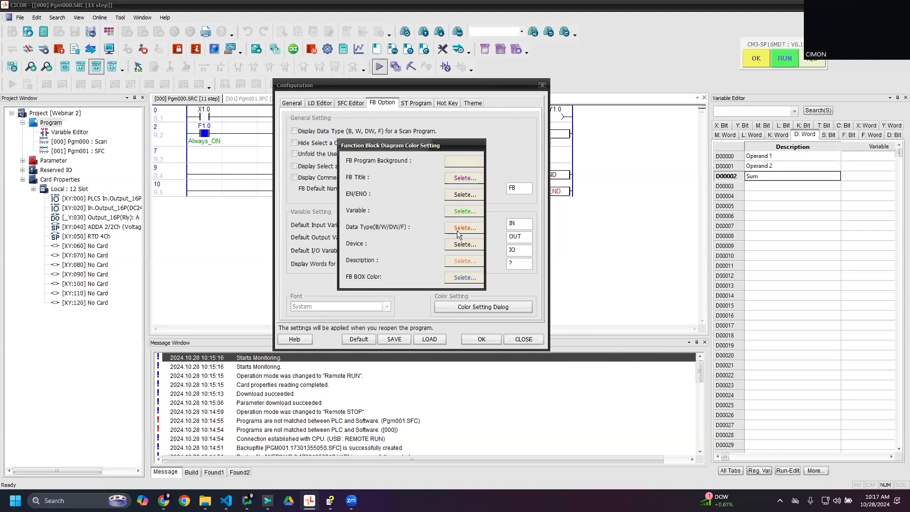
{"action": "key", "text": "Escape"}
{"action": "left_click", "coordinate": [467, 308]}
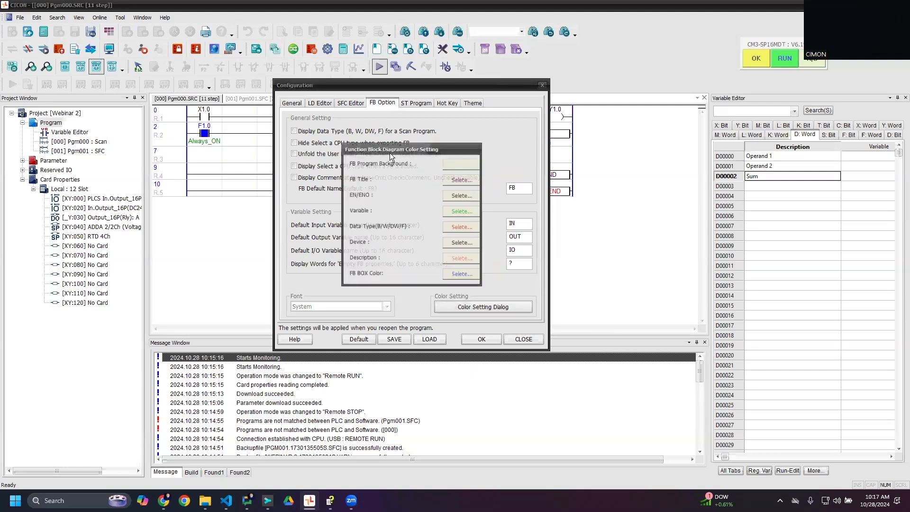
{"action": "left_click_drag", "start_coordinate": [477, 145], "coordinate": [462, 145]}
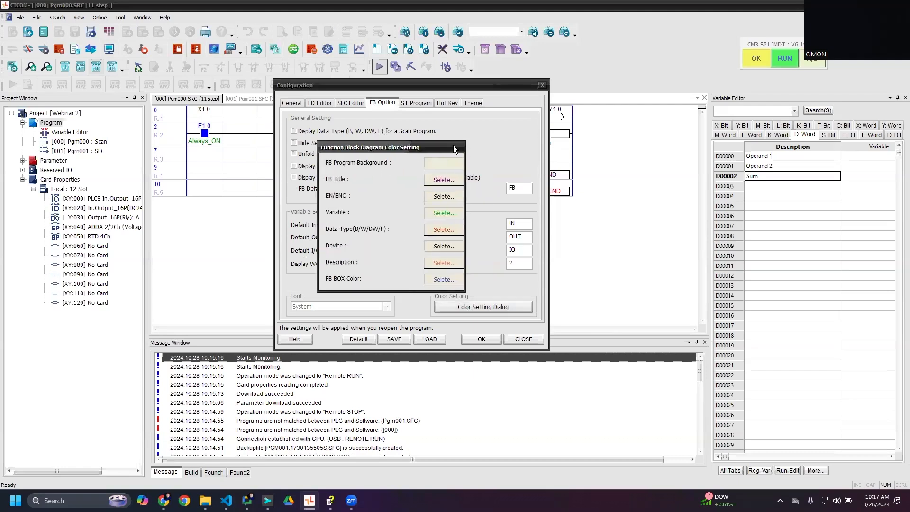
{"action": "left_click", "coordinate": [453, 145]}
- Review the ST program options and the ST language font, color and syntax color preferences, closing the preferences without changes
{"action": "left_click", "coordinate": [416, 103]}
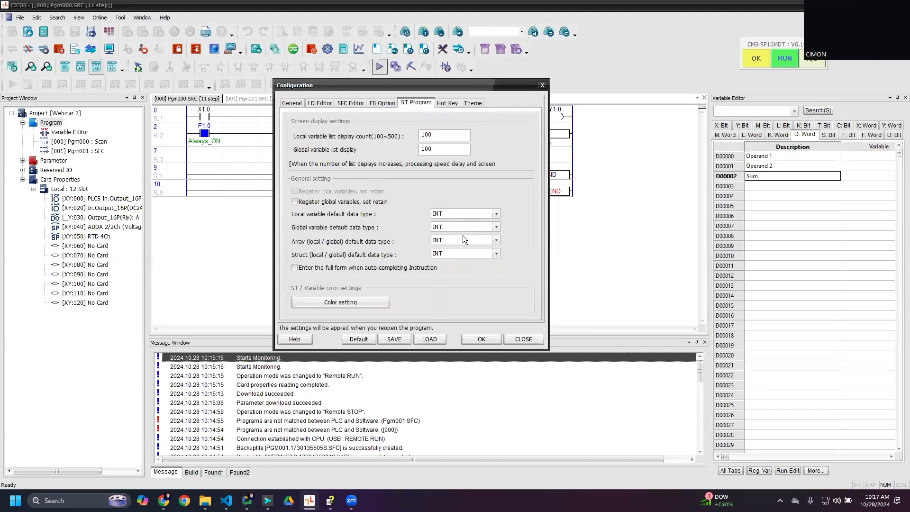
{"action": "left_click", "coordinate": [376, 303]}
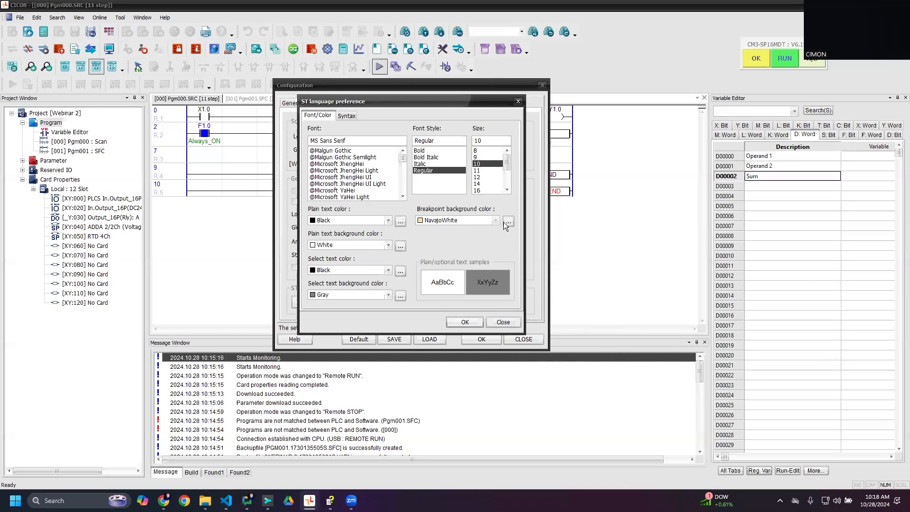
{"action": "left_click", "coordinate": [351, 115]}
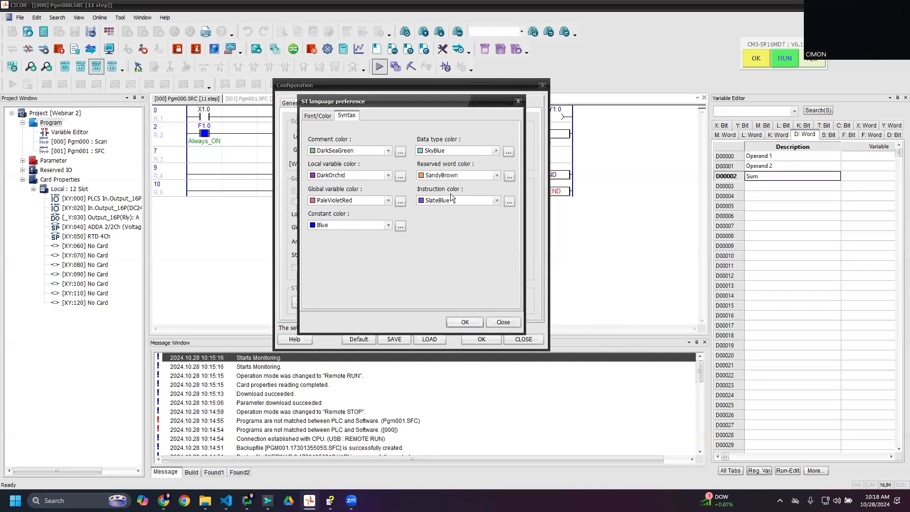
{"action": "left_click", "coordinate": [490, 321]}
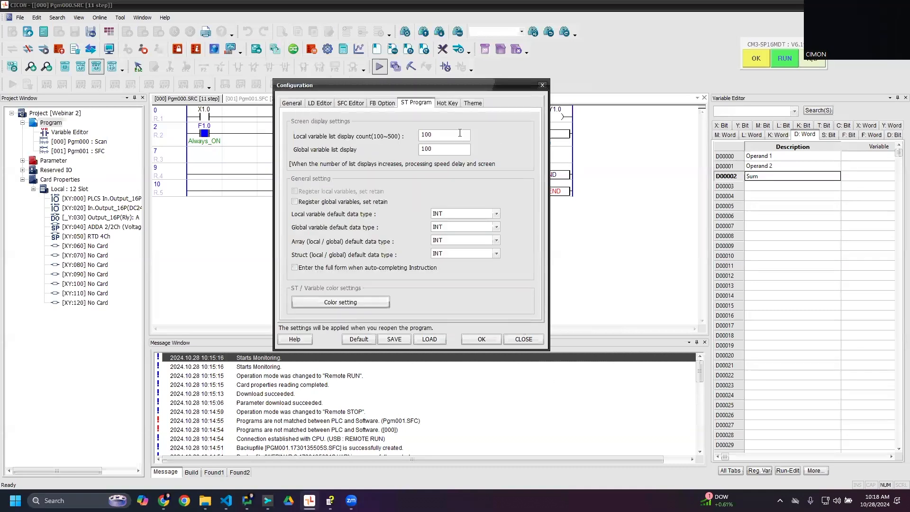
- Review the hot key configuration for the File commands, checking the assignment of New Project
{"action": "left_click", "coordinate": [448, 106]}
{"action": "left_click", "coordinate": [293, 120]}
{"action": "left_click", "coordinate": [313, 129]}
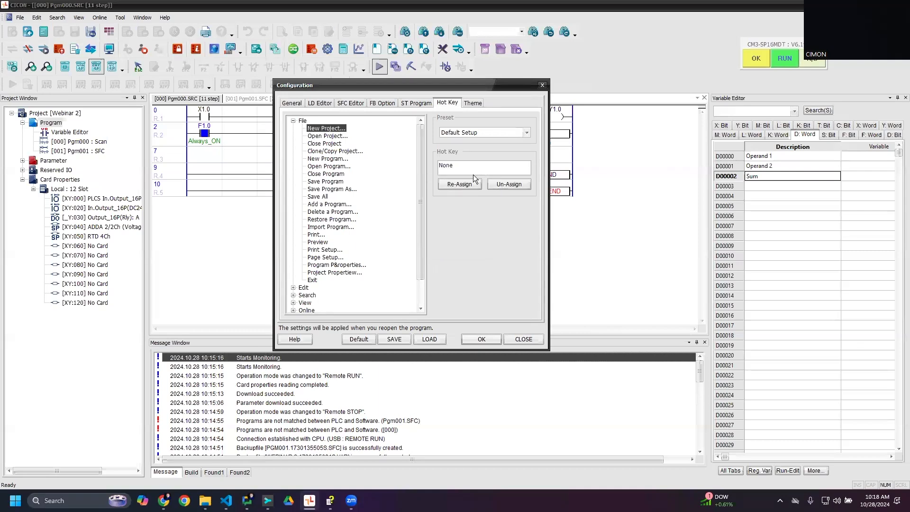
{"action": "left_click", "coordinate": [294, 121]}
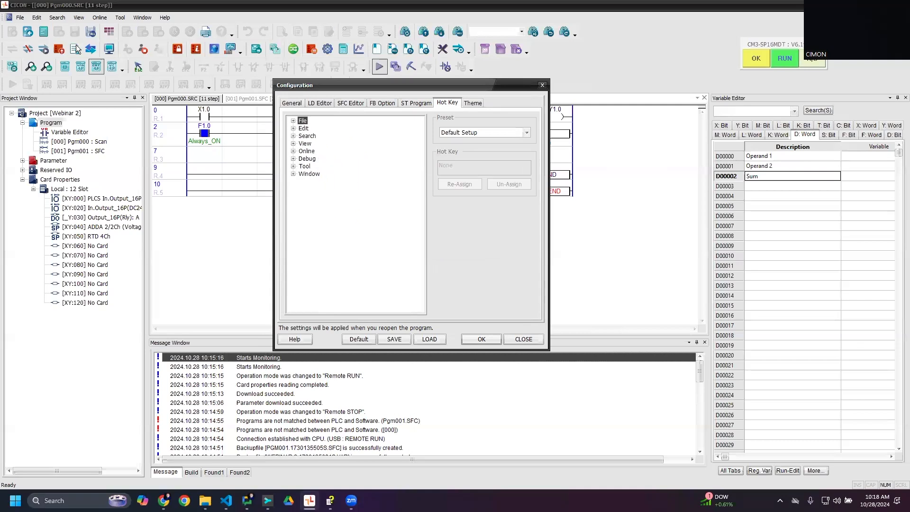
- Try Ctrl + A as the hot key for New Project, clear it, and view the available hot key presets
{"action": "left_click", "coordinate": [293, 121]}
{"action": "left_click", "coordinate": [305, 129]}
{"action": "left_click", "coordinate": [478, 167]}
{"action": "left_click", "coordinate": [471, 185]}
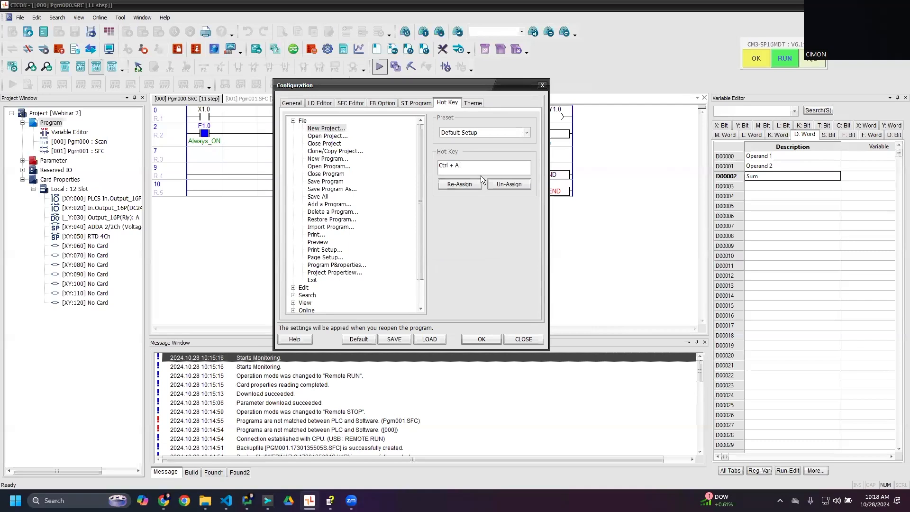
{"action": "key", "text": "BackSpace"}
{"action": "key", "text": "BackSpace"}
{"action": "key", "text": "alt"}
{"action": "left_click", "coordinate": [504, 183]}
{"action": "left_click", "coordinate": [519, 135]}
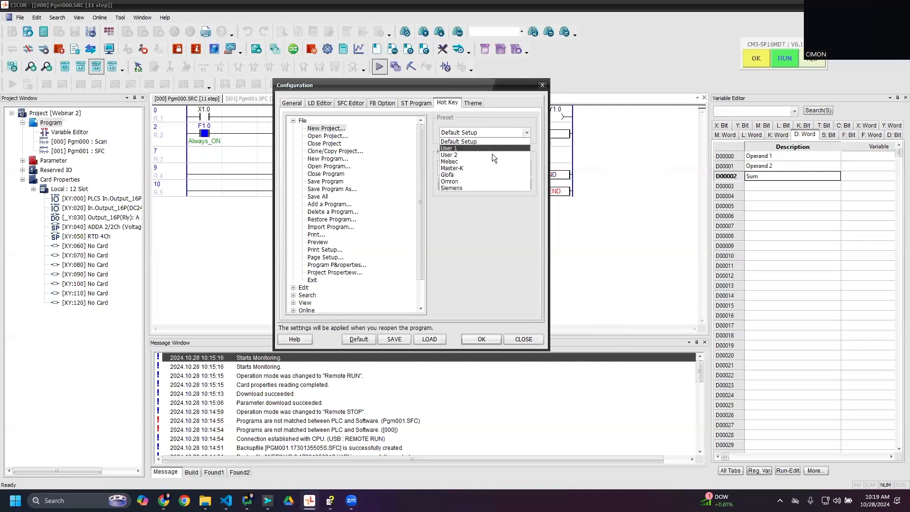
{"action": "left_click", "coordinate": [474, 131]}
- Review the Theme options and their color filter settings, cancelling the filters without changes
{"action": "left_click", "coordinate": [473, 102]}
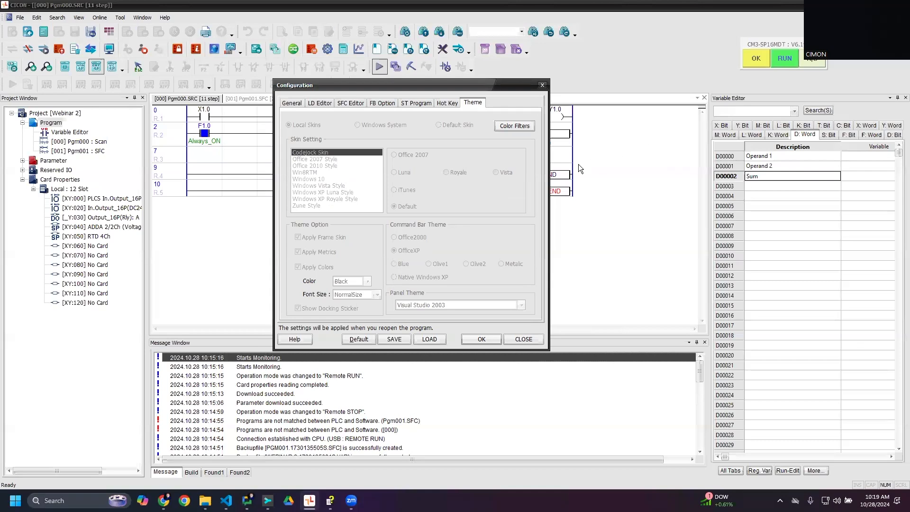
{"action": "left_click", "coordinate": [514, 124]}
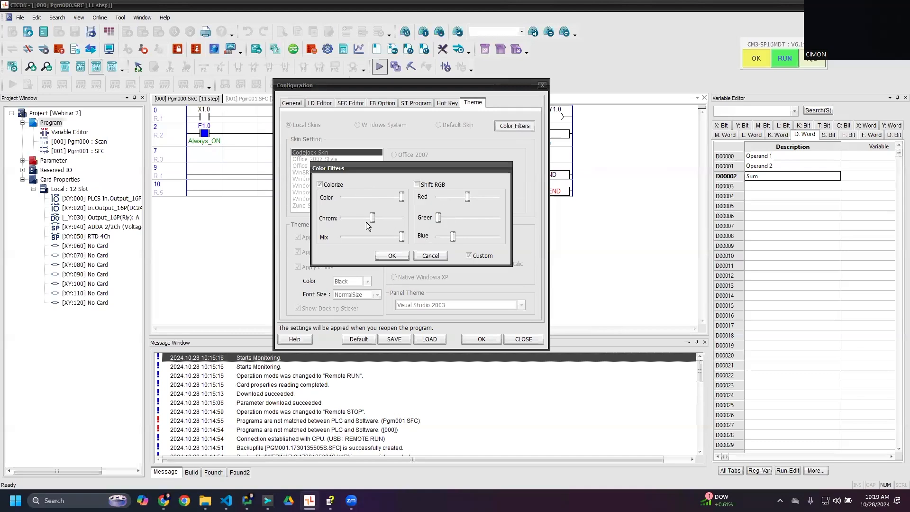
{"action": "left_click", "coordinate": [424, 254]}
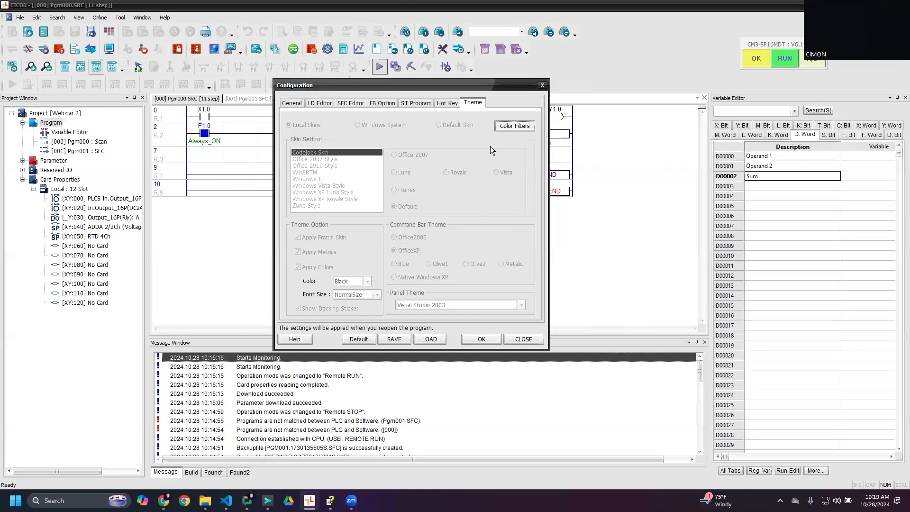
- Try the theme's color filters with Colorize disabled and Custom enabled
{"action": "left_click", "coordinate": [514, 126]}
{"action": "left_click", "coordinate": [320, 184]}
{"action": "left_click", "coordinate": [431, 256]}
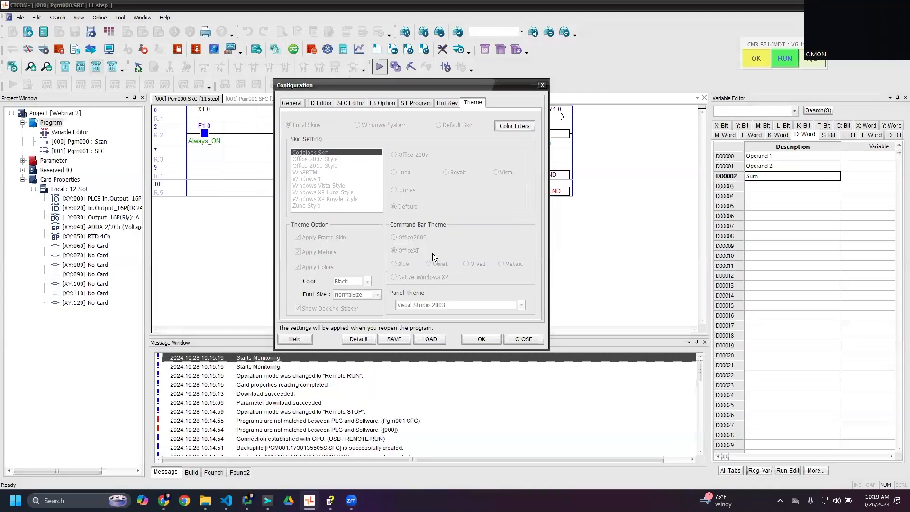
{"action": "left_click", "coordinate": [515, 127]}
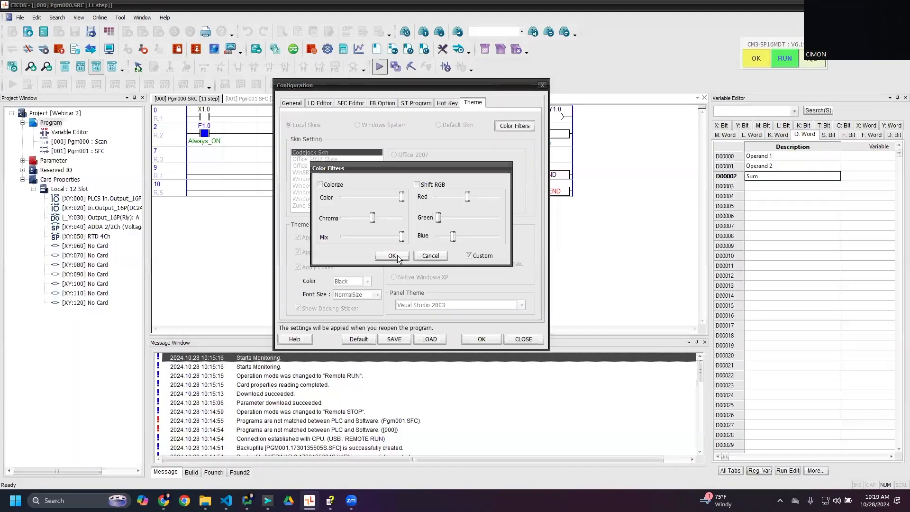
{"action": "left_click", "coordinate": [392, 256]}
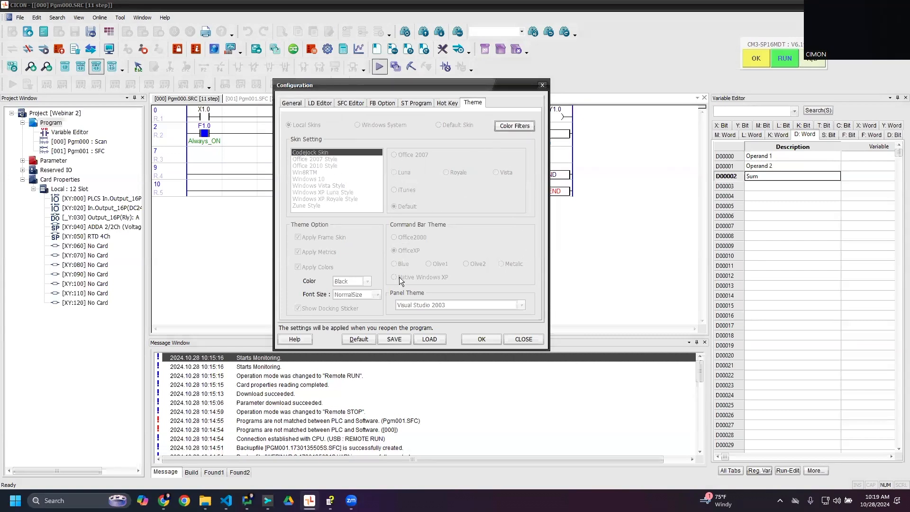
- Apply the theme's color filters with Colorize enabled and Custom disabled
{"action": "left_click", "coordinate": [515, 126]}
{"action": "left_click", "coordinate": [321, 184]}
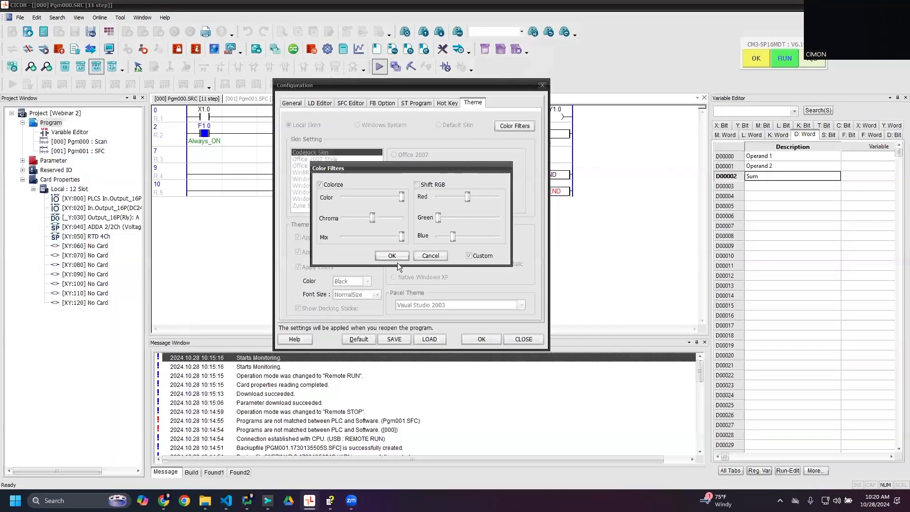
{"action": "left_click", "coordinate": [472, 255]}
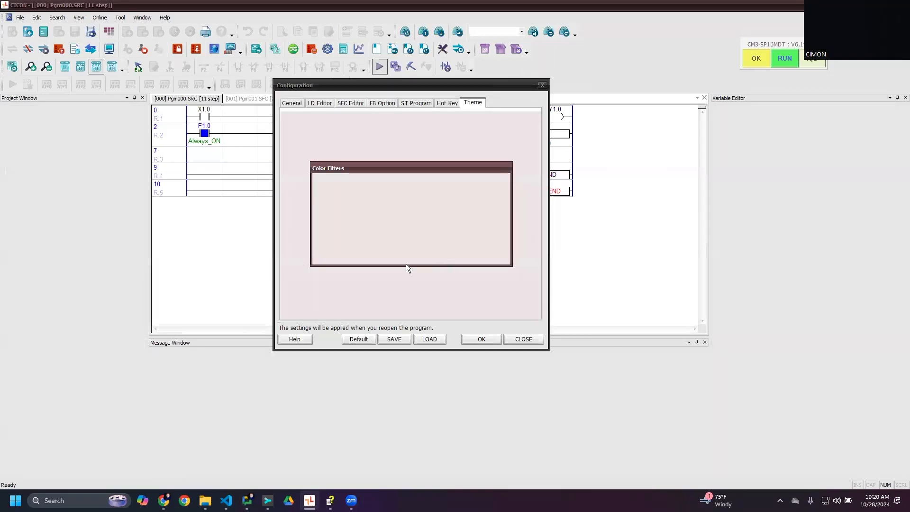
{"action": "left_click", "coordinate": [391, 256]}
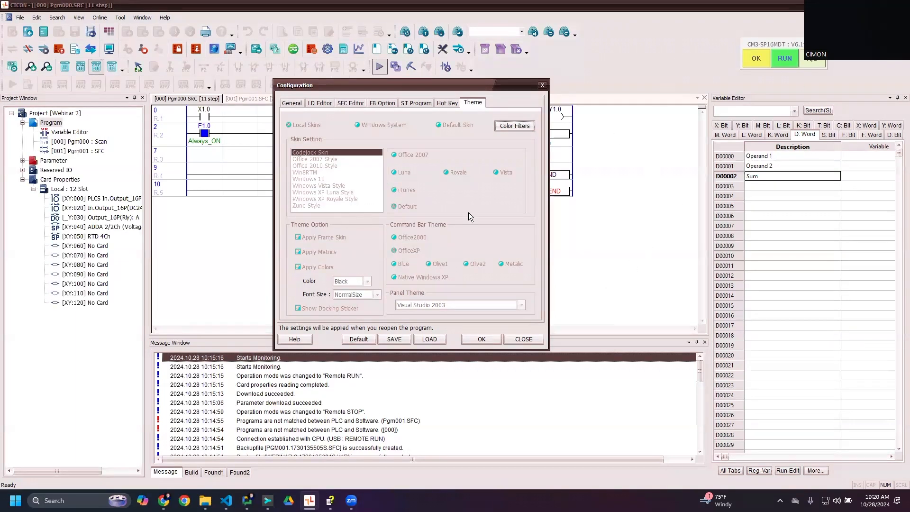
- Restore the gray interface colors through the theme's color filters and apply the configuration
{"action": "left_click", "coordinate": [514, 125]}
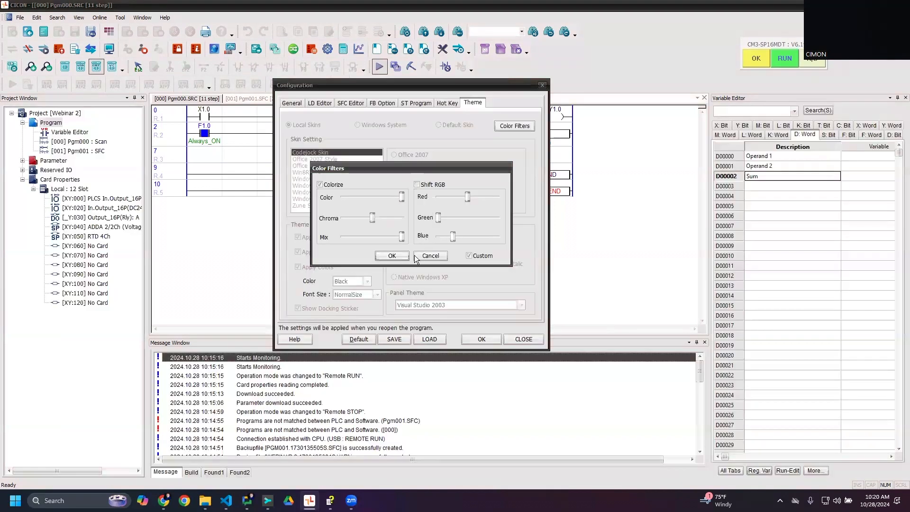
{"action": "left_click", "coordinate": [428, 255]}
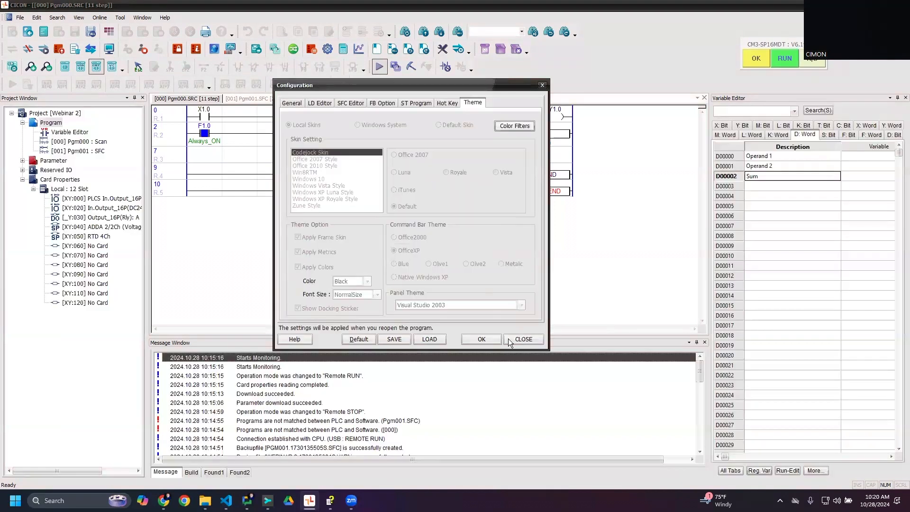
{"action": "left_click", "coordinate": [483, 336]}
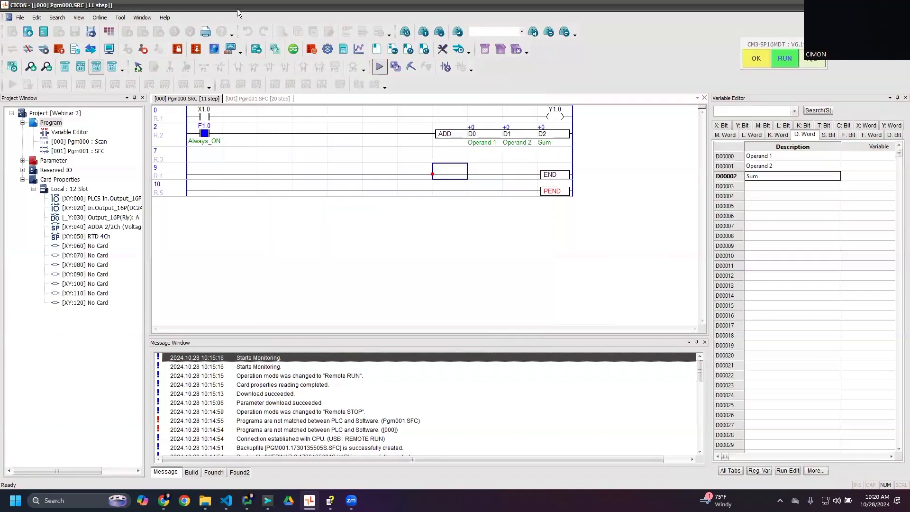
{"action": "left_click", "coordinate": [137, 17]}
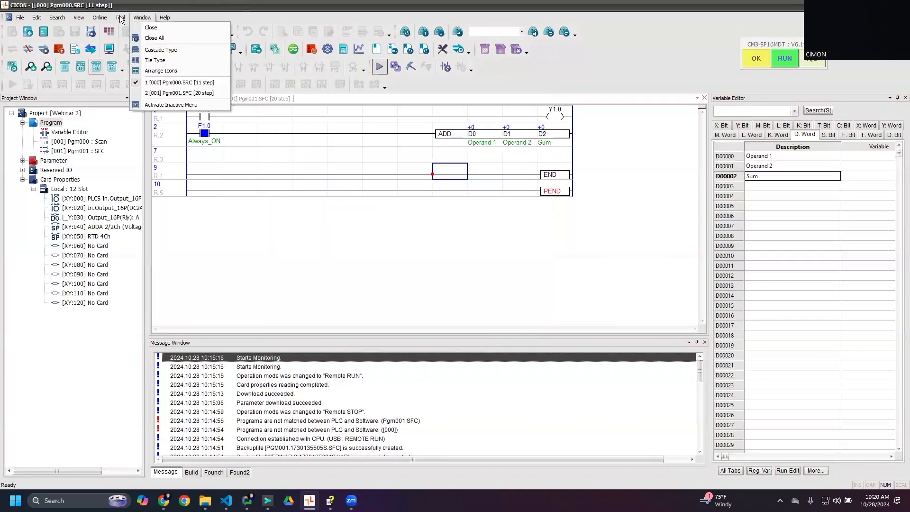
{"action": "mouse_move", "coordinate": [120, 15]}
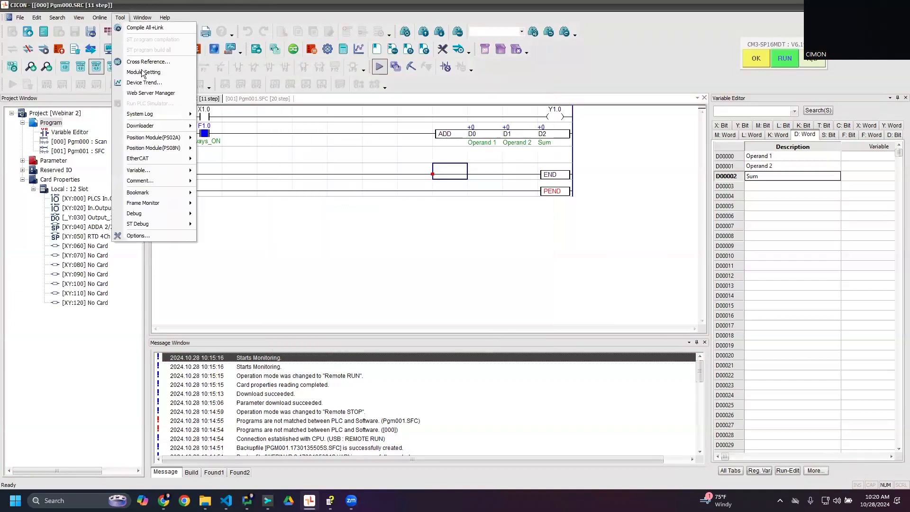
{"action": "left_click", "coordinate": [139, 237]}
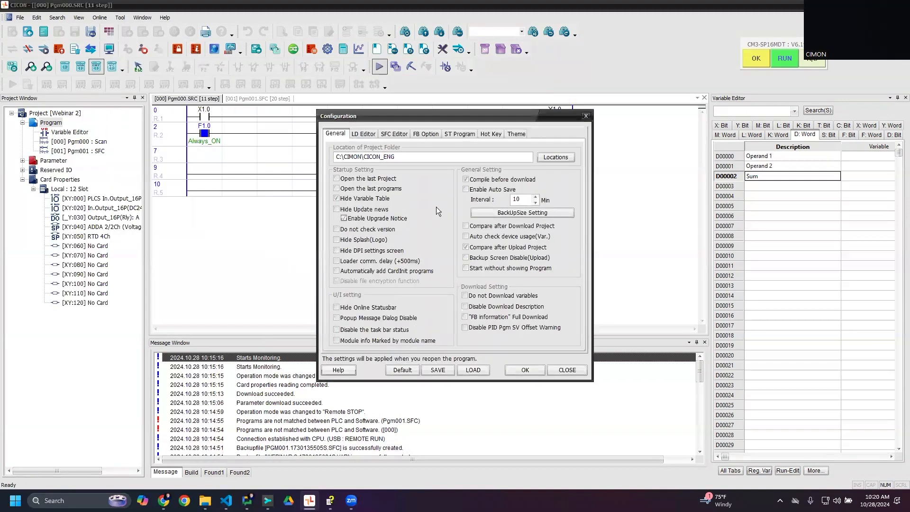
{"action": "left_click", "coordinate": [586, 116]}
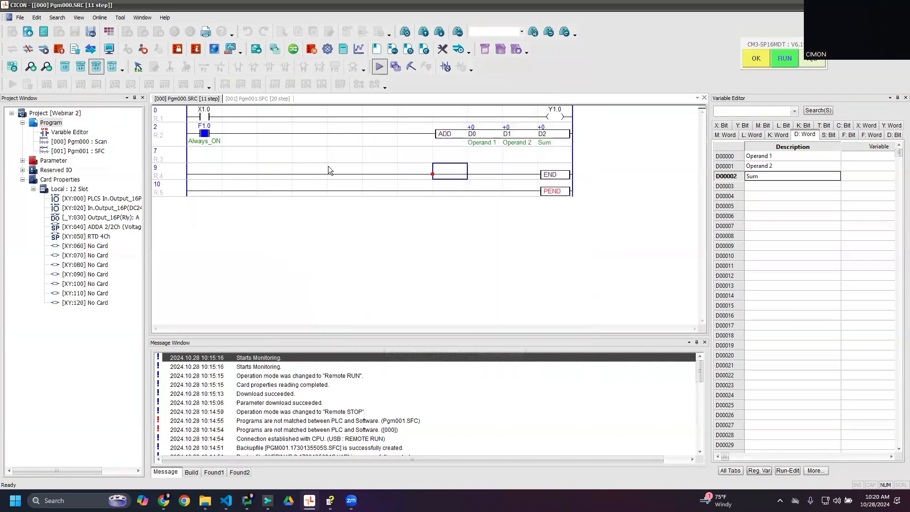
- Disconnect from the PLC and reopen the configuration options
{"action": "left_click", "coordinate": [204, 134]}
{"action": "left_click", "coordinate": [28, 48]}
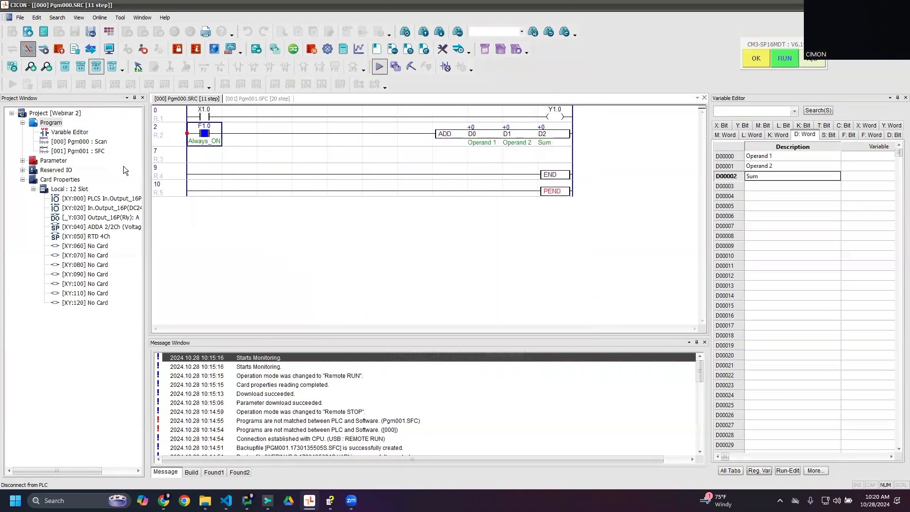
{"action": "left_click", "coordinate": [143, 18]}
{"action": "left_click", "coordinate": [122, 18]}
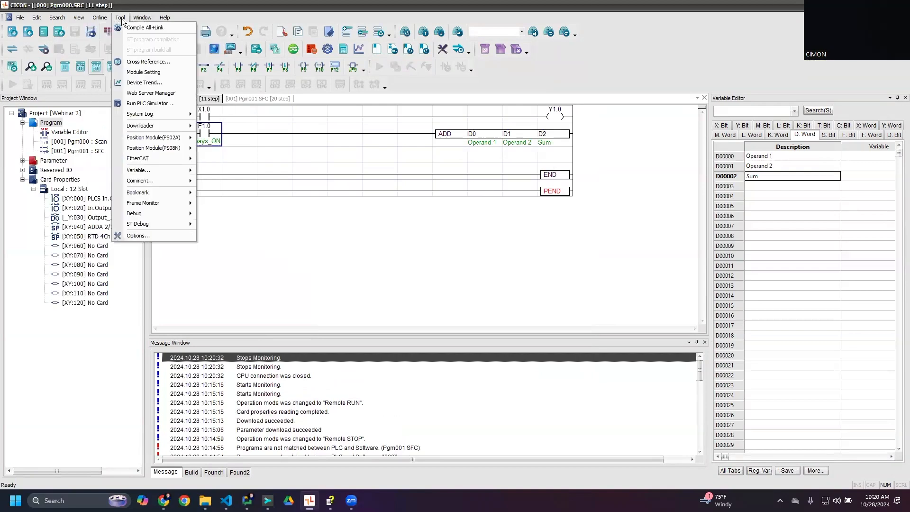
{"action": "left_click", "coordinate": [153, 236]}
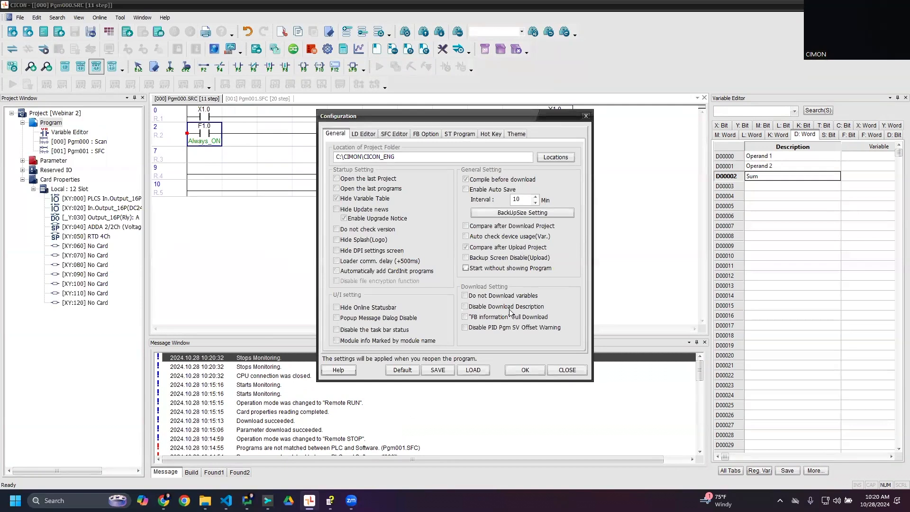
- Review the General and LD Editor configuration options while offline
{"action": "left_click", "coordinate": [365, 135]}
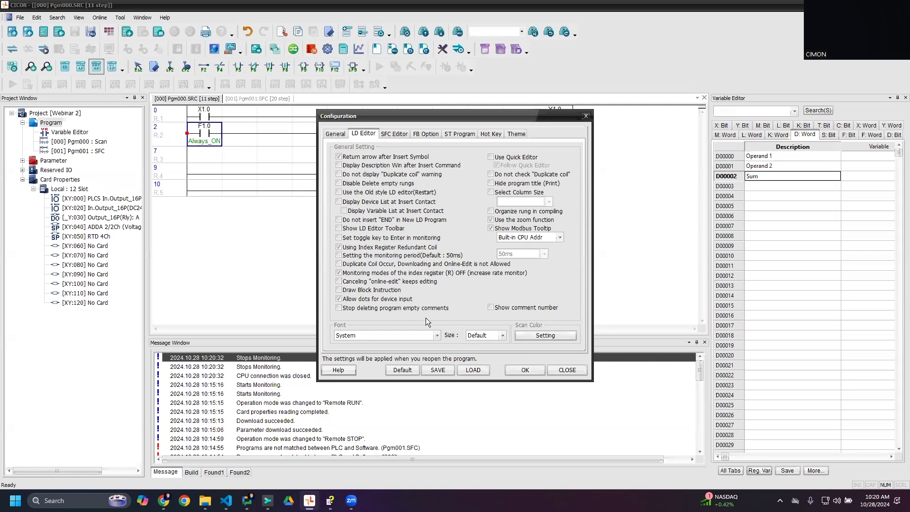
{"action": "left_click", "coordinate": [337, 133]}
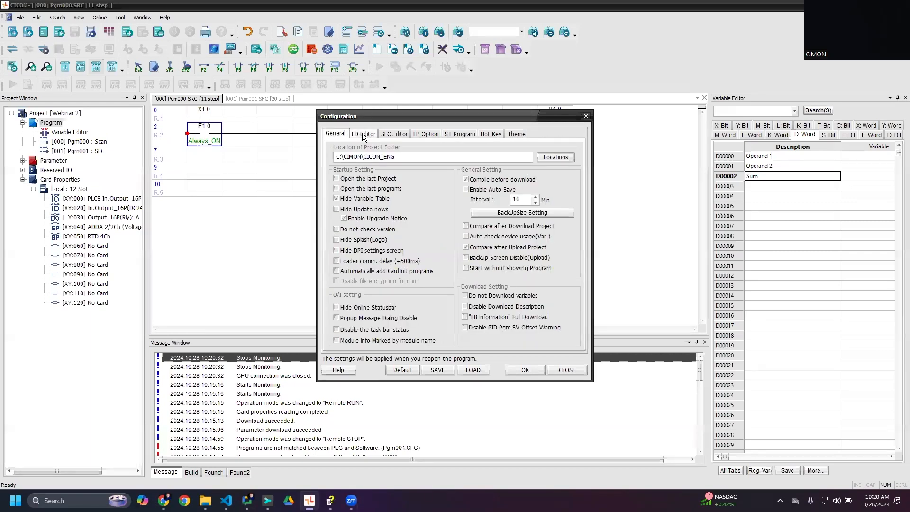
{"action": "left_click", "coordinate": [362, 132]}
{"action": "left_click", "coordinate": [333, 132]}
{"action": "left_click", "coordinate": [363, 133]}
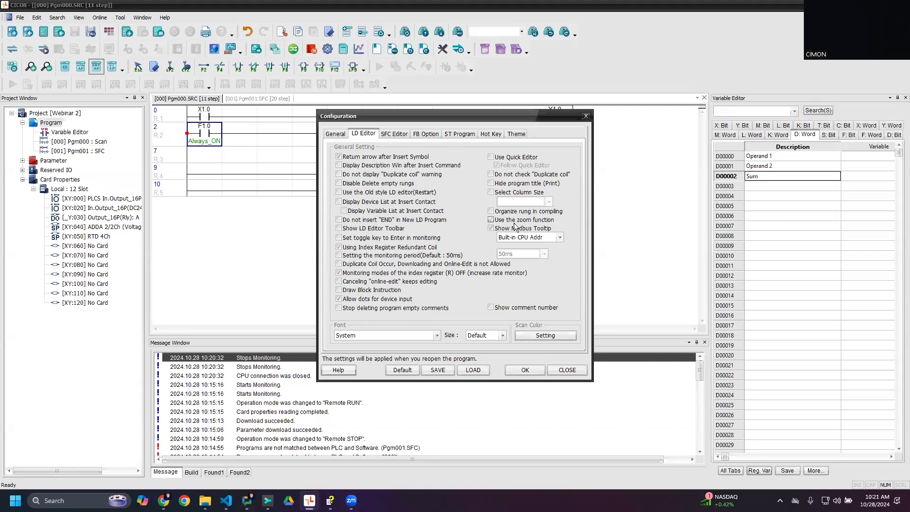
- Toggle the zoom function off and back on in the LD Editor options, and apply the configuration
{"action": "left_click", "coordinate": [491, 221]}
{"action": "left_click", "coordinate": [502, 228]}
{"action": "left_click", "coordinate": [504, 219]}
{"action": "left_click", "coordinate": [524, 369]}
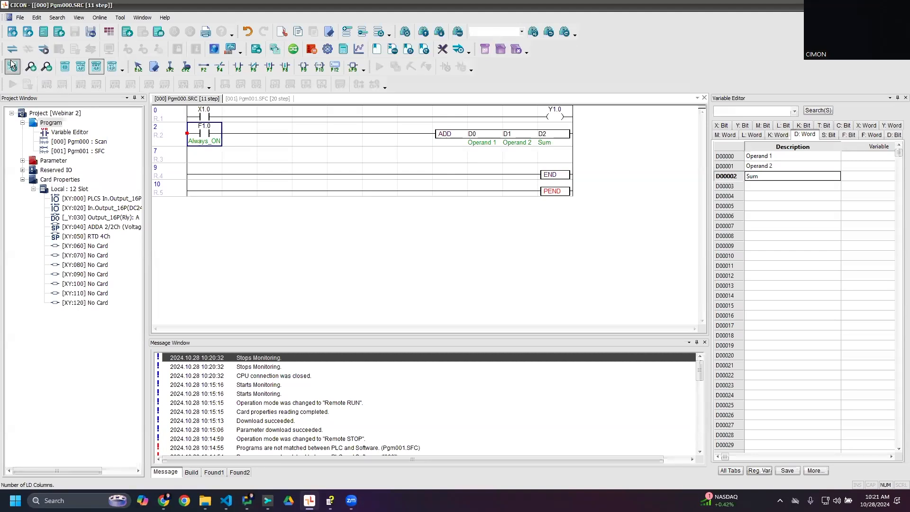
- Test the LD editor's zoom by zooming in and out on the ladder program, leaving it enlarged
{"action": "left_click", "coordinate": [32, 67]}
{"action": "left_click", "coordinate": [44, 68]}
{"action": "left_click", "coordinate": [32, 68]}
{"action": "left_click", "coordinate": [31, 67]}
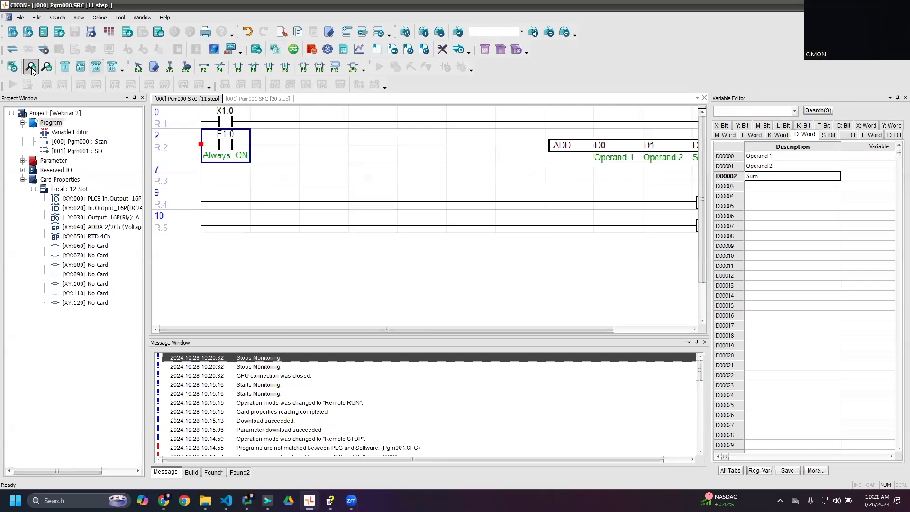
- Compare the enlarged and reduced views of the ladder program, leaving it at 100% zoom
{"action": "left_click", "coordinate": [31, 67]}
{"action": "left_click", "coordinate": [44, 70]}
{"action": "left_click", "coordinate": [43, 70]}
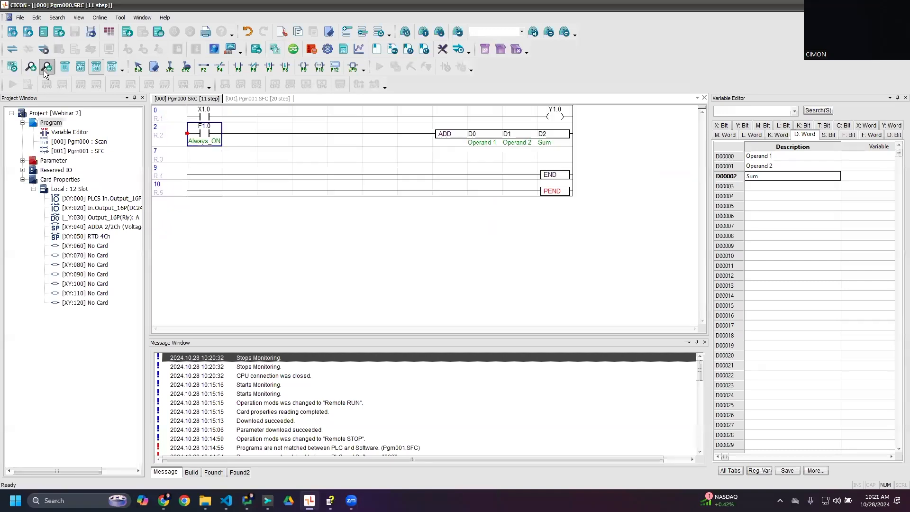
{"action": "left_click", "coordinate": [29, 67]}
{"action": "left_click", "coordinate": [30, 67]}
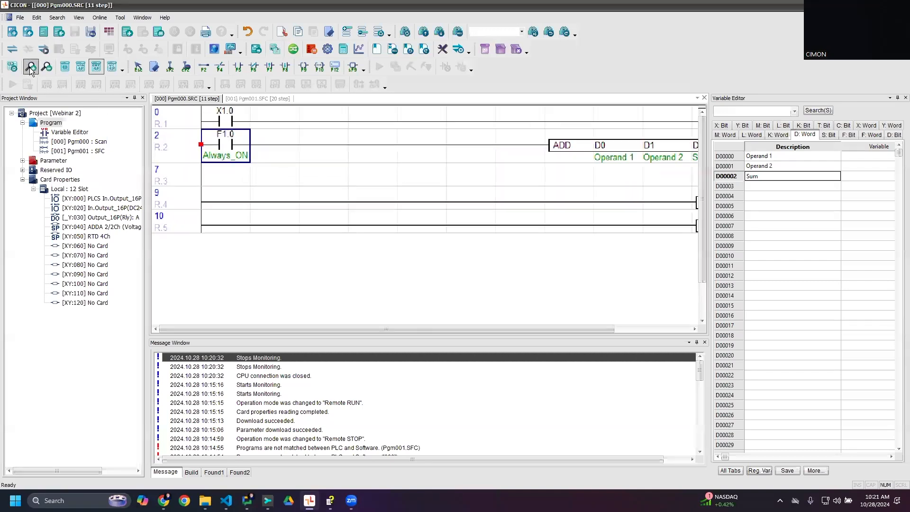
{"action": "left_click", "coordinate": [46, 69]}
{"action": "left_click", "coordinate": [46, 69]}
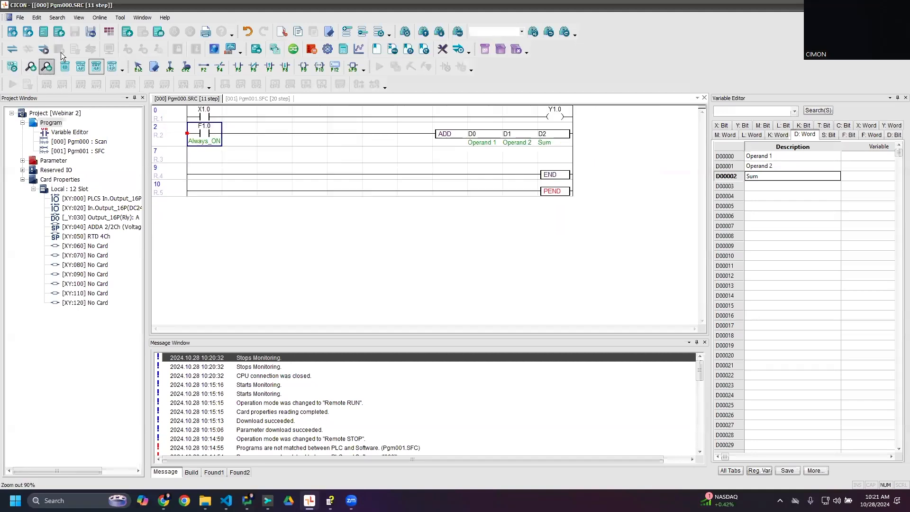
- Review the preset zoom levels from 50% to 200% without applying one
{"action": "left_click", "coordinate": [78, 18]}
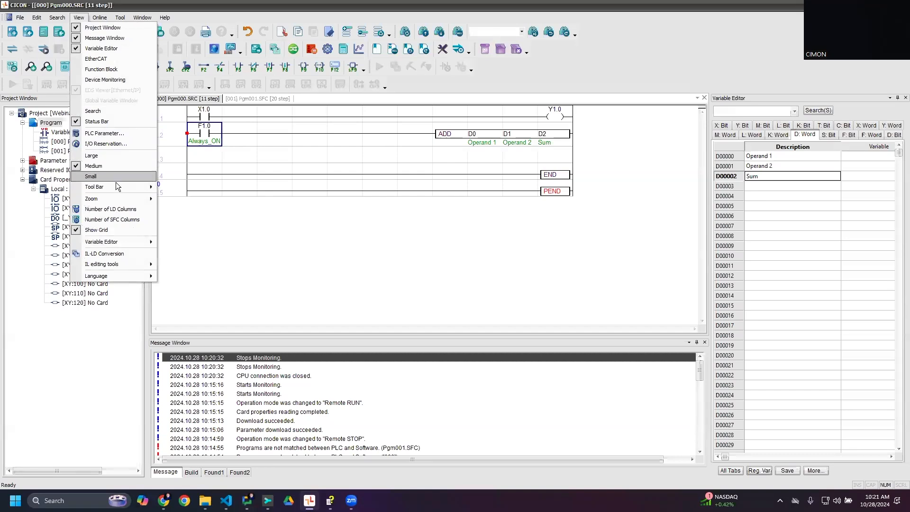
{"action": "mouse_move", "coordinate": [128, 201]}
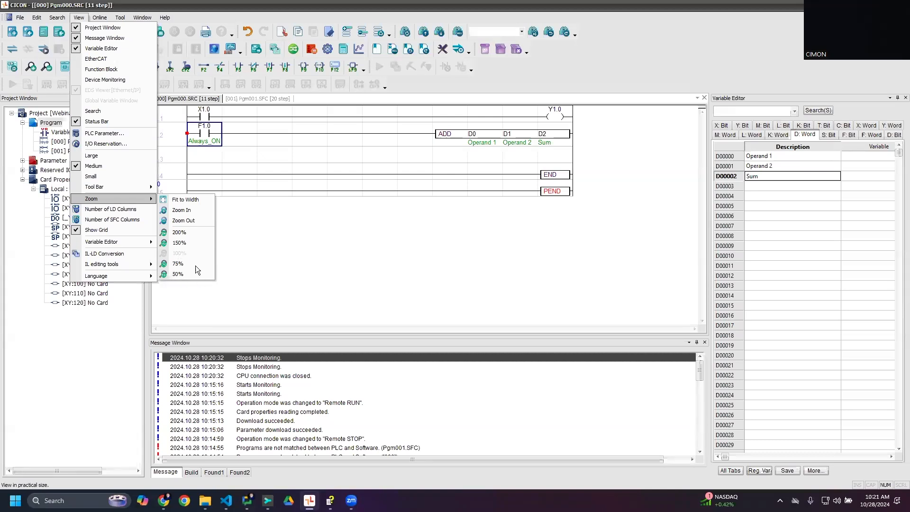
{"action": "left_click", "coordinate": [325, 262]}
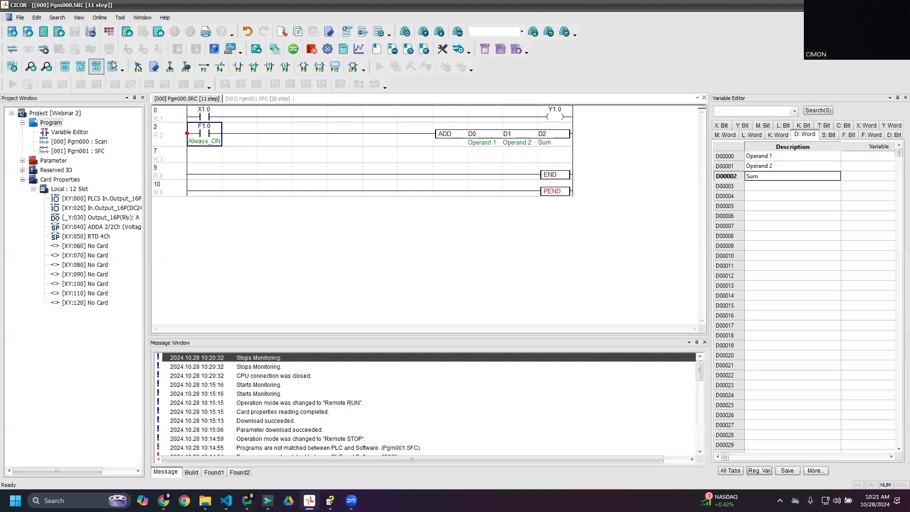
- Reopen the configuration, review the LD Editor options including dots for device input, and accept the settings
{"action": "left_click", "coordinate": [123, 18]}
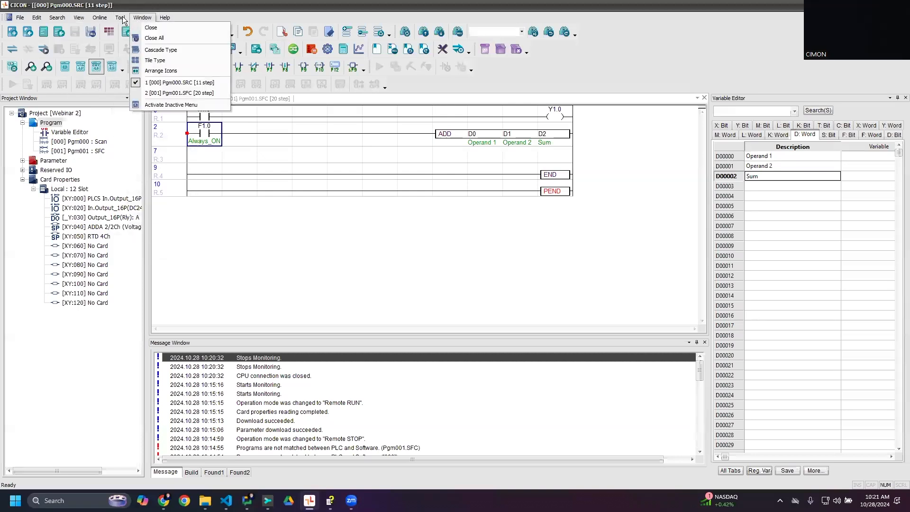
{"action": "left_click", "coordinate": [330, 296]}
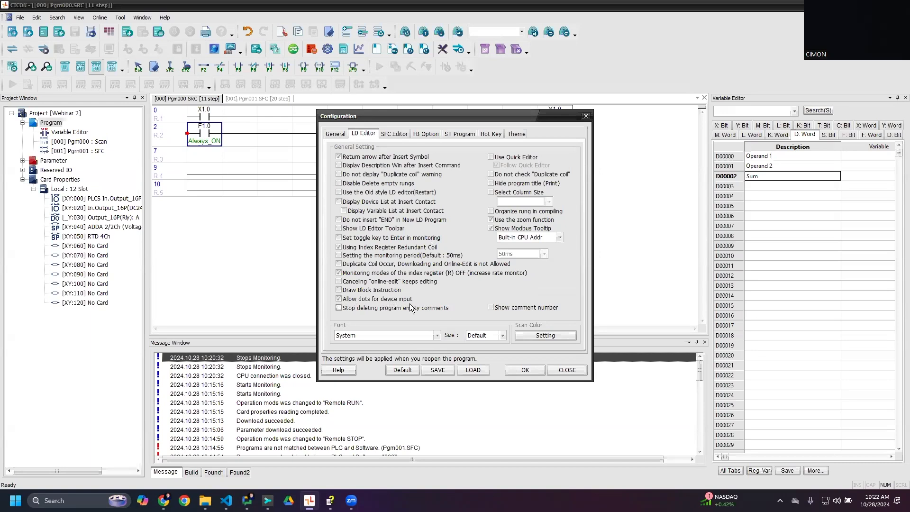
{"action": "left_click", "coordinate": [531, 371]}
{"action": "left_click", "coordinate": [519, 133]}
- Insert a contact with device address M10A at the start of the empty rung below the ADD instruction
{"action": "left_click", "coordinate": [220, 125]}
{"action": "left_click", "coordinate": [215, 114]}
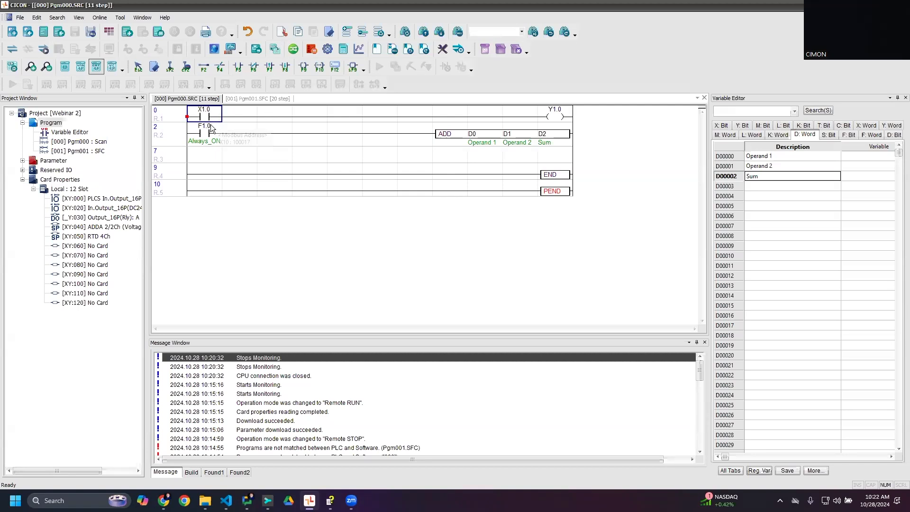
{"action": "left_click", "coordinate": [216, 156]}
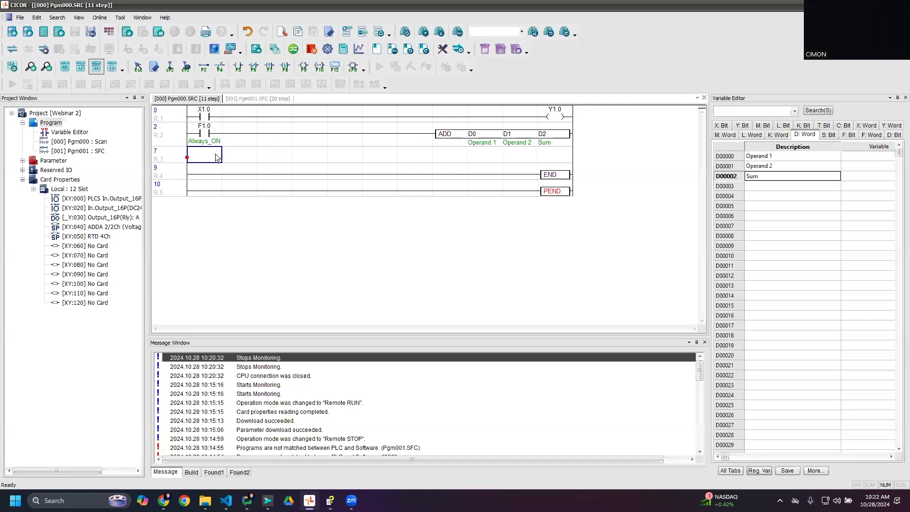
{"action": "key", "text": "F10"}
{"action": "key", "text": "Escape"}
{"action": "key", "text": "F5"}
{"action": "type", "text": "M10A"}
{"action": "key", "text": "Return"}
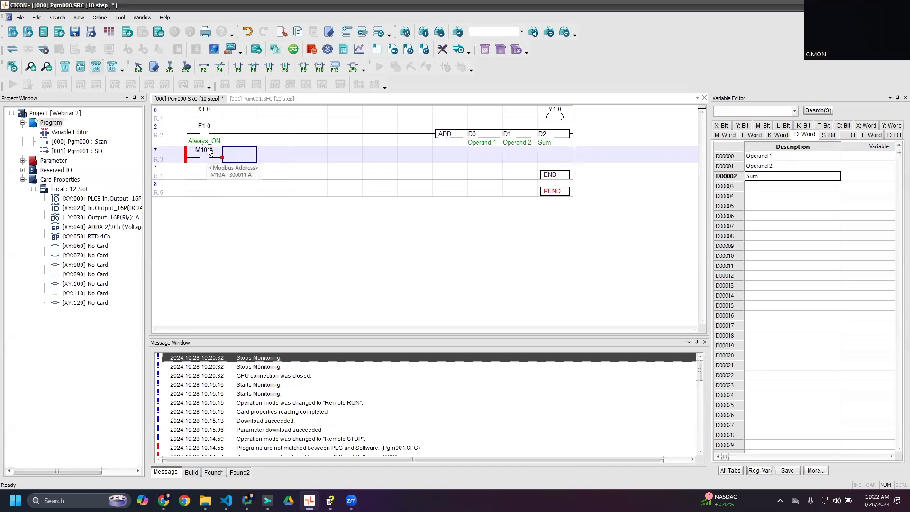
{"action": "left_click", "coordinate": [211, 152]}
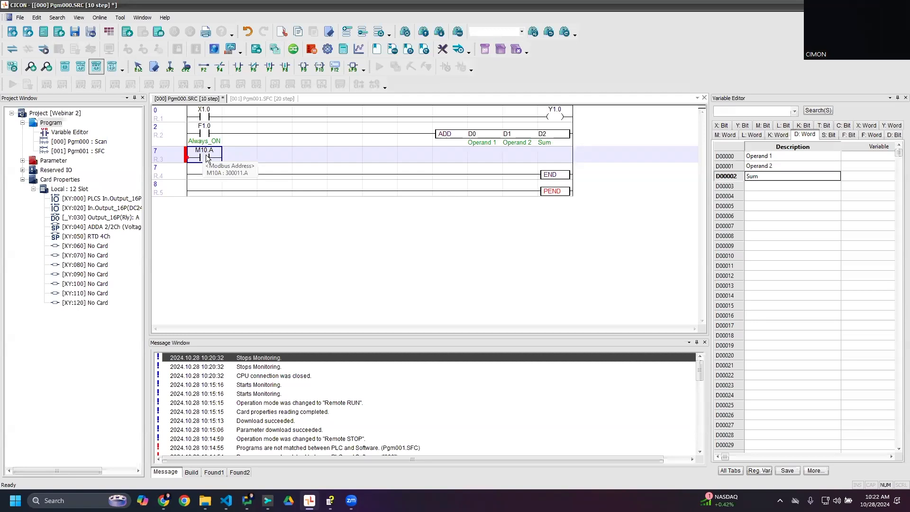
- Undo the M10A contact insertion and save the ladder program
{"action": "key", "text": "ctrl+z"}
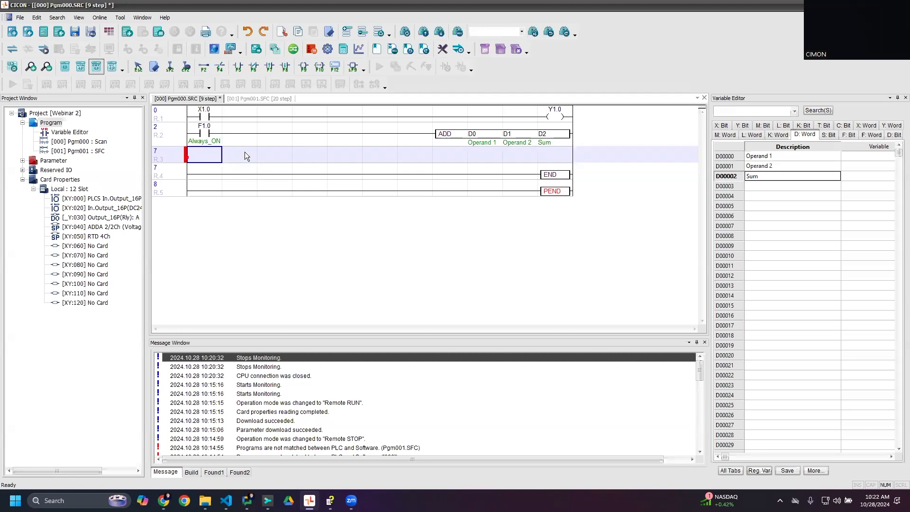
{"action": "key", "text": "ctrl+s"}
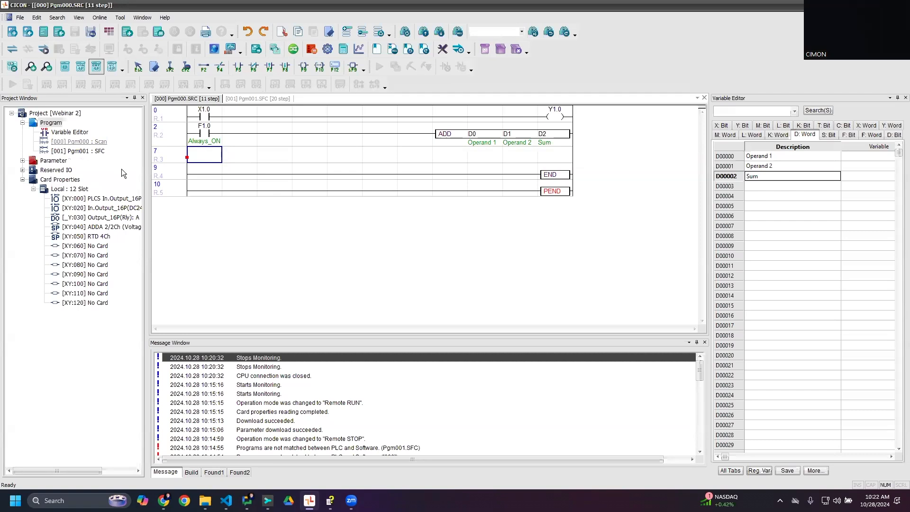
- Open the Pgm001 SFC program and add a new program Pgm002 of type HSC for PLC-S to the project
{"action": "left_click", "coordinate": [92, 151]}
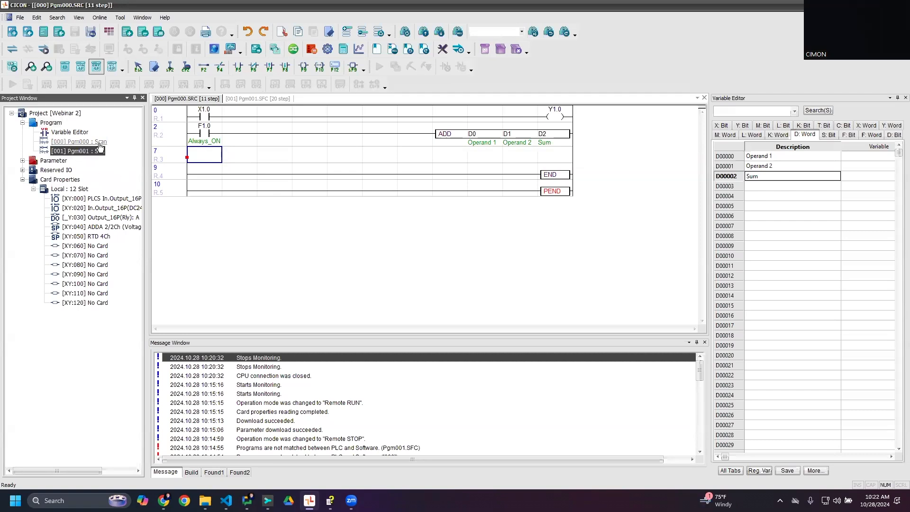
{"action": "double_click", "coordinate": [99, 150]}
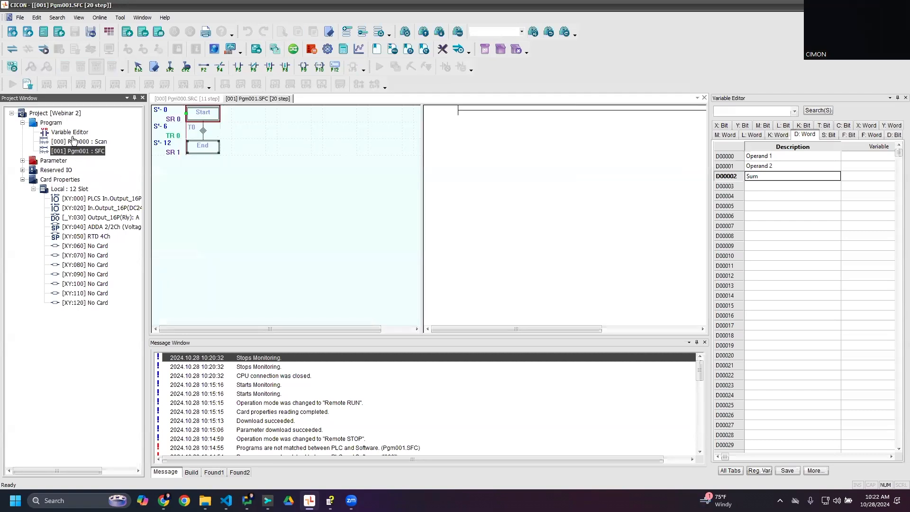
{"action": "right_click", "coordinate": [55, 124]}
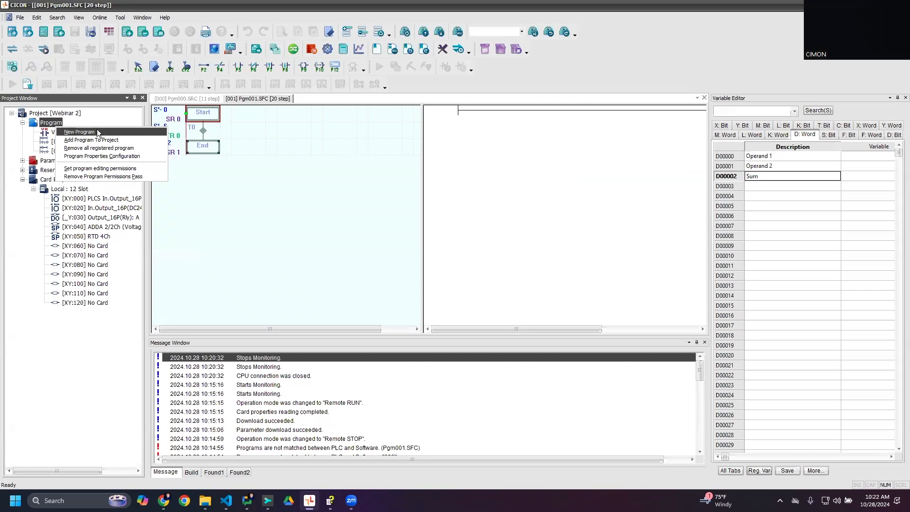
{"action": "left_click", "coordinate": [100, 132]}
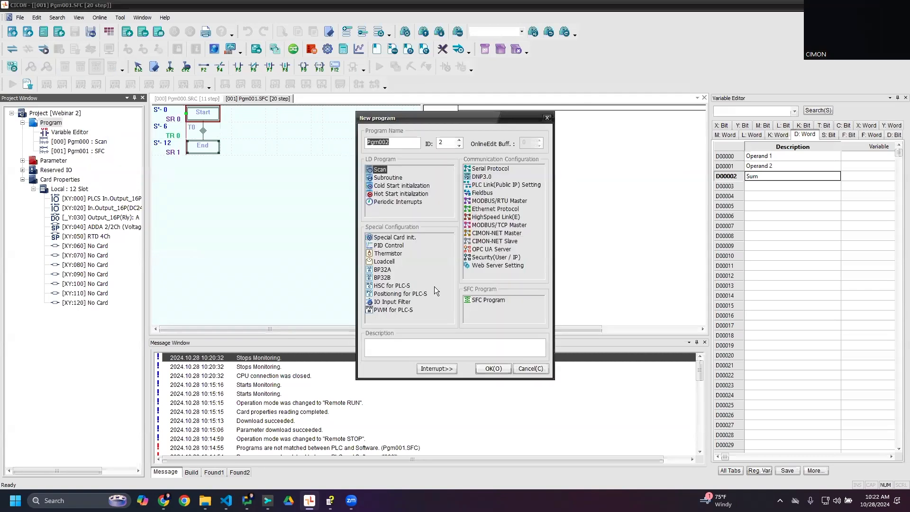
{"action": "left_click", "coordinate": [398, 286]}
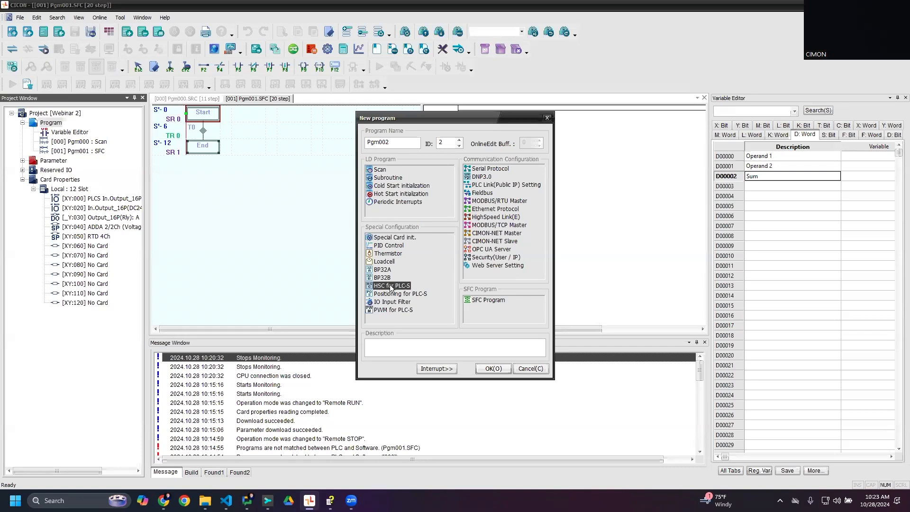
{"action": "left_click", "coordinate": [492, 369]}
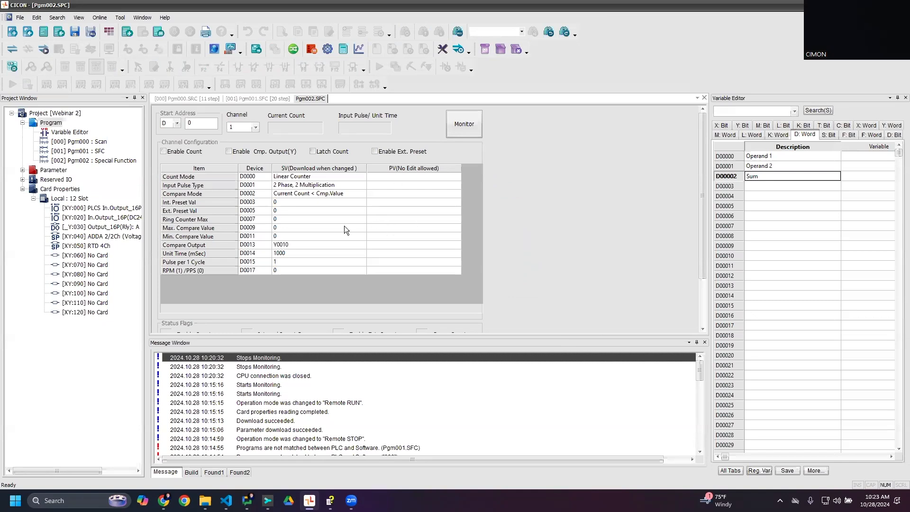
- Enable the count for channel 1 with the start address in the D area, and save the high-speed counter configuration
{"action": "left_click", "coordinate": [177, 125]}
{"action": "left_click", "coordinate": [189, 113]}
{"action": "left_click", "coordinate": [254, 127]}
{"action": "left_click", "coordinate": [189, 152]}
{"action": "scroll", "coordinate": [450, 191], "scroll_direction": "down", "scroll_amount": 3}
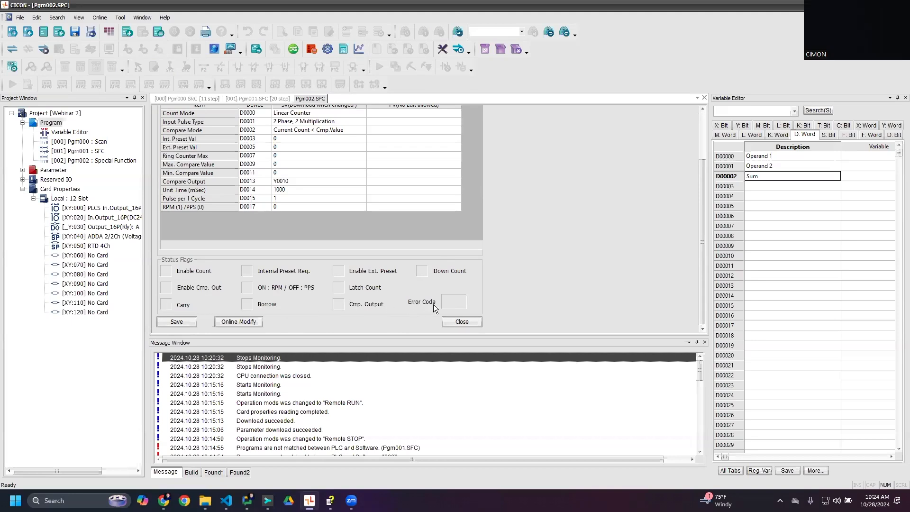
{"action": "left_click", "coordinate": [186, 322]}
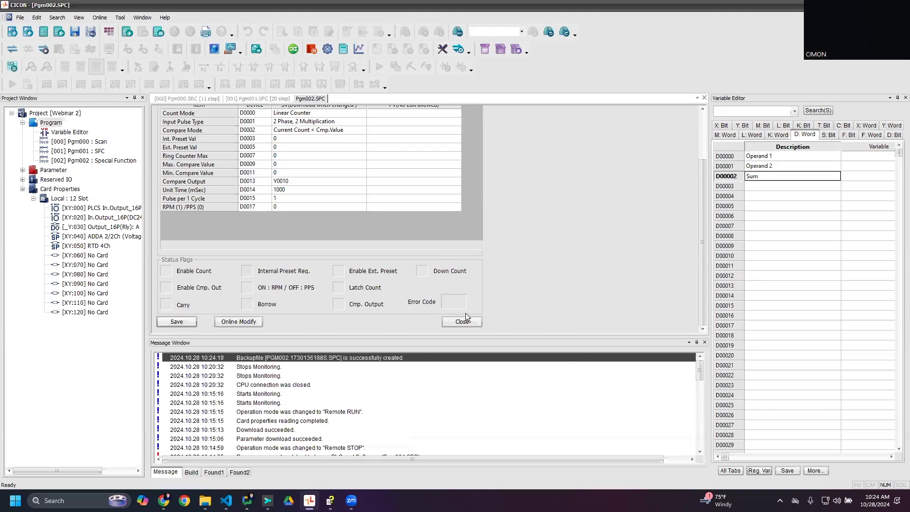
- Connect to the PLC, download the project in Remote STOP mode, and switch the CPU to Remote RUN
{"action": "scroll", "coordinate": [466, 312], "scroll_direction": "up", "scroll_amount": 3}
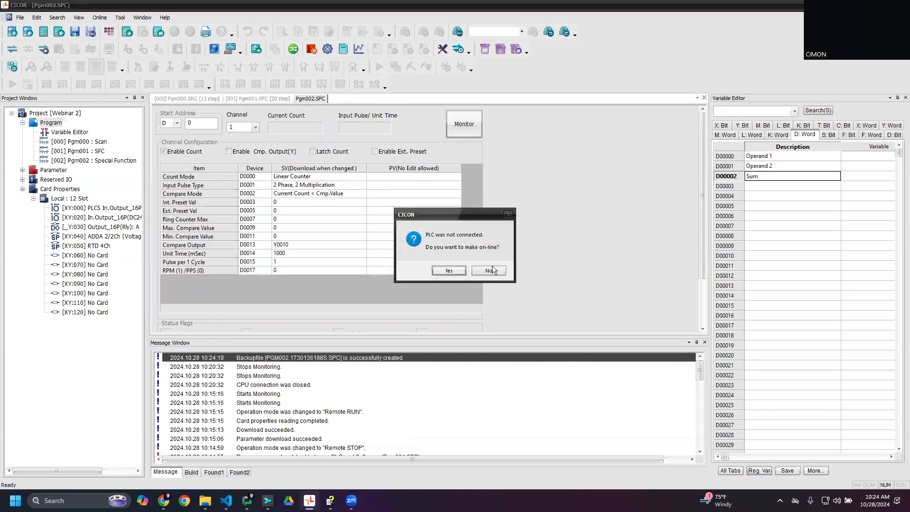
{"action": "left_click", "coordinate": [484, 271]}
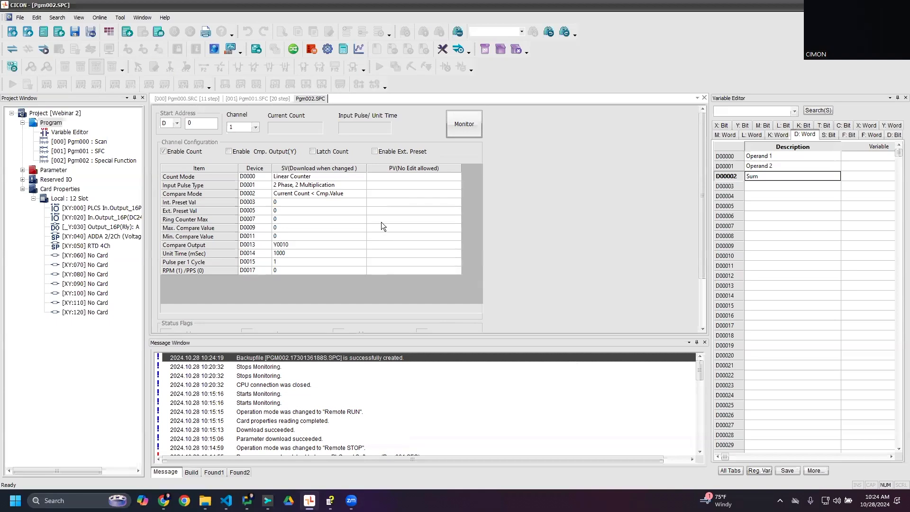
{"action": "left_click", "coordinate": [44, 50]}
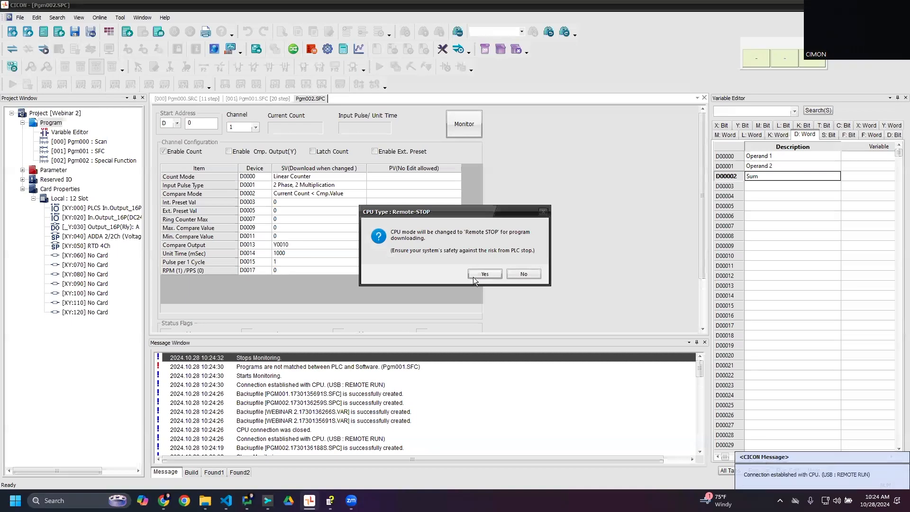
{"action": "left_click", "coordinate": [473, 277]}
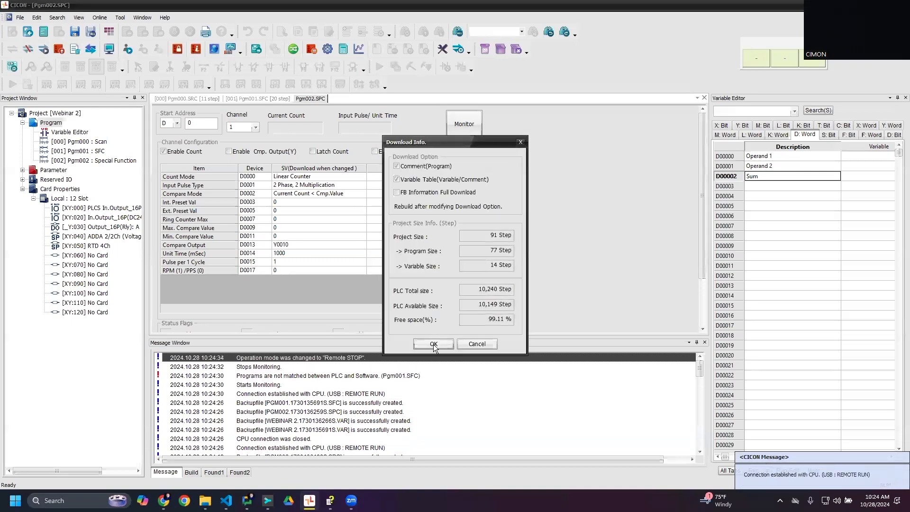
{"action": "left_click", "coordinate": [433, 344]}
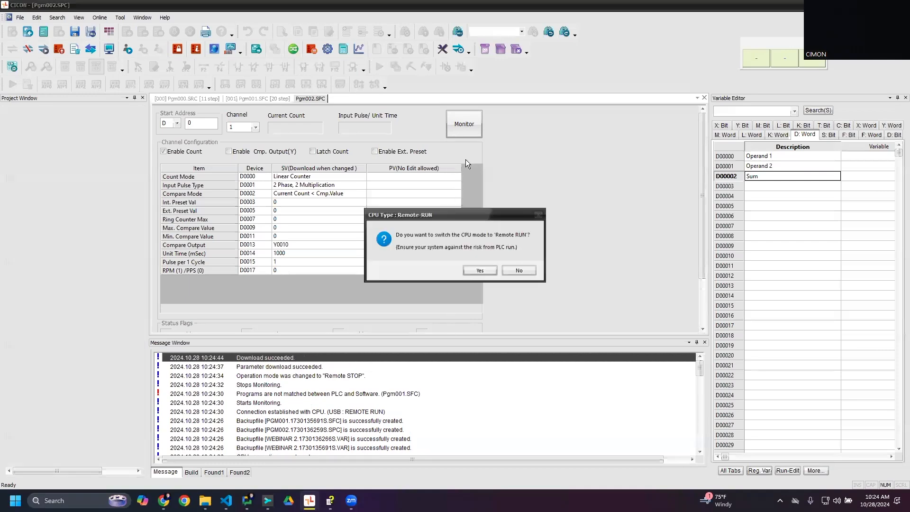
{"action": "left_click", "coordinate": [469, 272]}
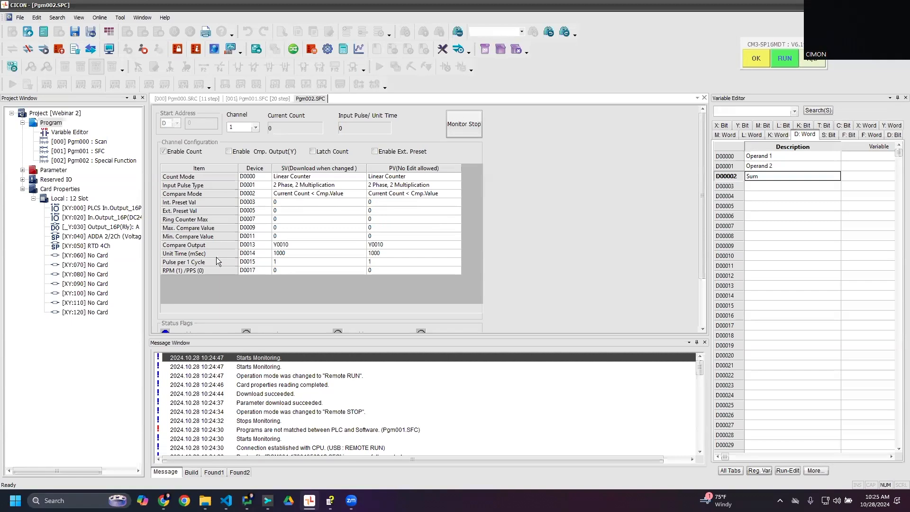
- Examine the status flags of the monitored high-speed counter and open the CIMON-PLC help manual
{"action": "scroll", "coordinate": [337, 273], "scroll_direction": "down", "scroll_amount": 3}
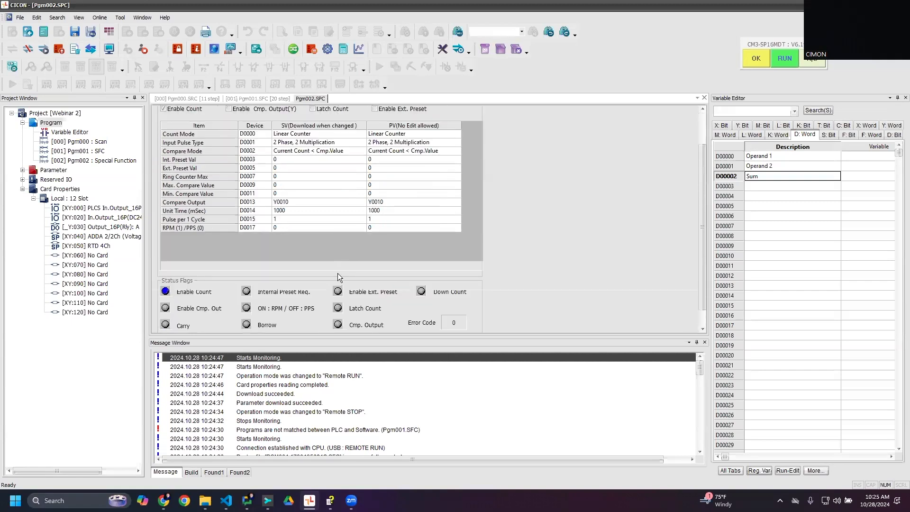
{"action": "scroll", "coordinate": [337, 273], "scroll_direction": "up", "scroll_amount": 3}
{"action": "left_click", "coordinate": [165, 17]}
{"action": "left_click", "coordinate": [182, 29]}
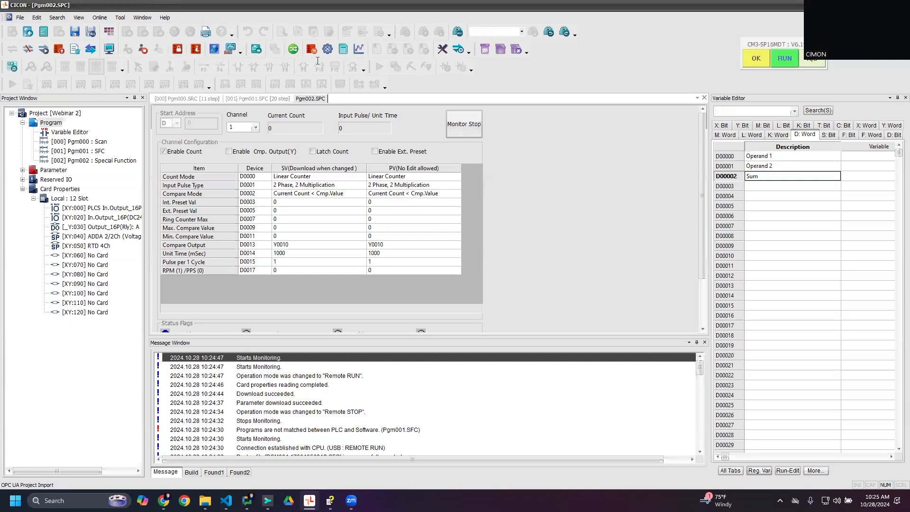
{"action": "left_click", "coordinate": [422, 7]}
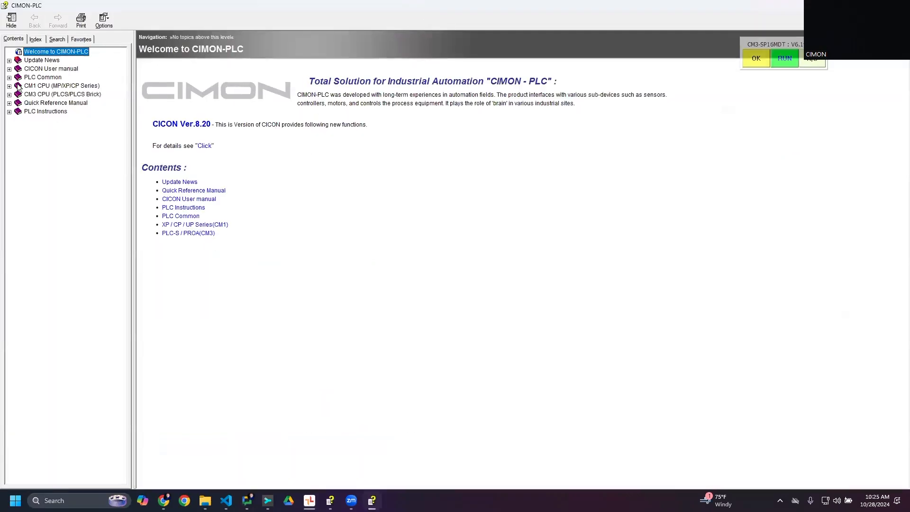
- Look up the high-speed counter parameter table in the CM3 CPU (PLCS/PLCS Brick) help section
{"action": "left_click", "coordinate": [67, 94]}
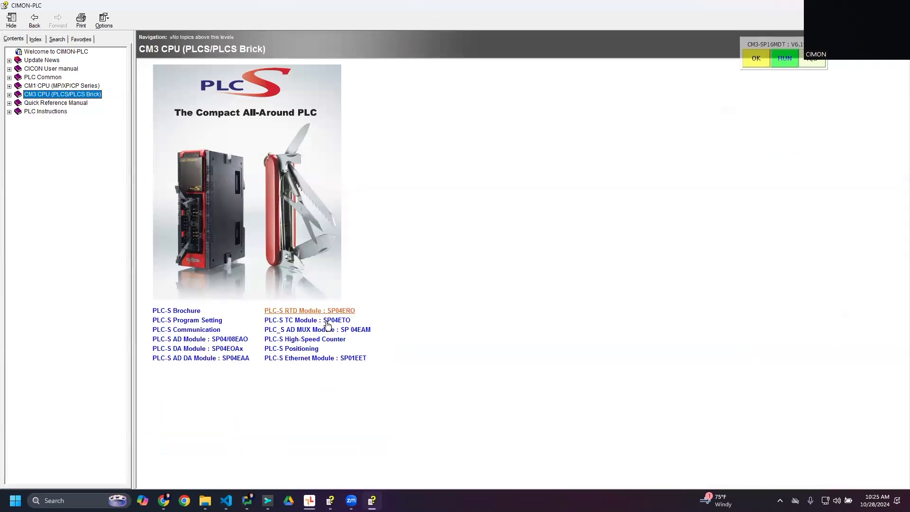
{"action": "left_click", "coordinate": [318, 340]}
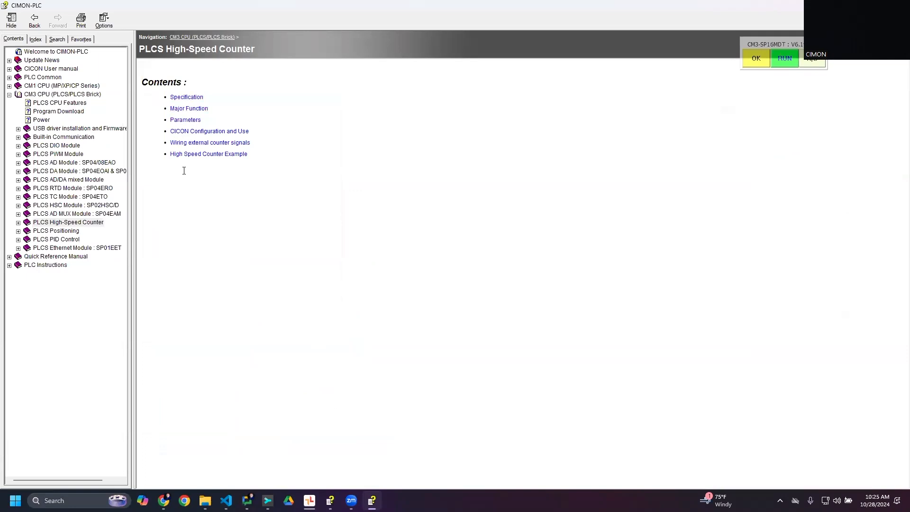
{"action": "left_click", "coordinate": [186, 120]}
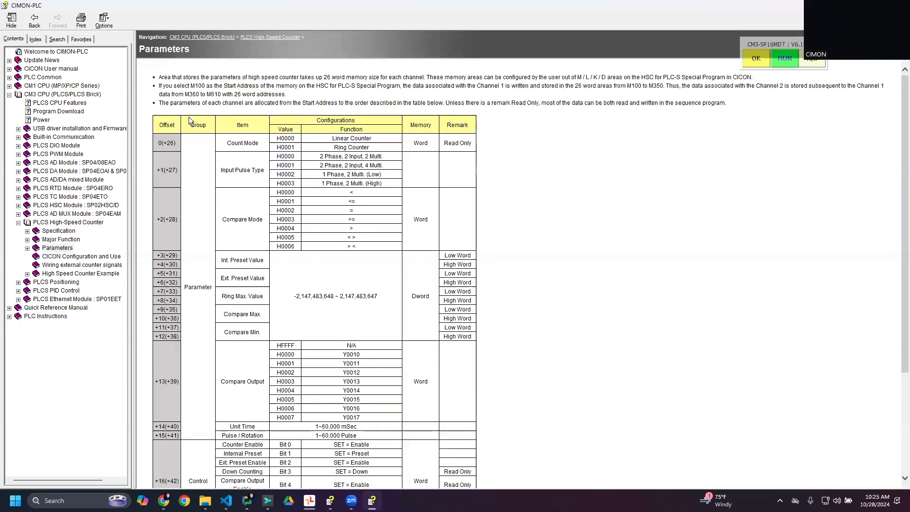
{"action": "scroll", "coordinate": [300, 204], "scroll_direction": "down", "scroll_amount": 10}
{"action": "scroll", "coordinate": [299, 204], "scroll_direction": "up", "scroll_amount": 4}
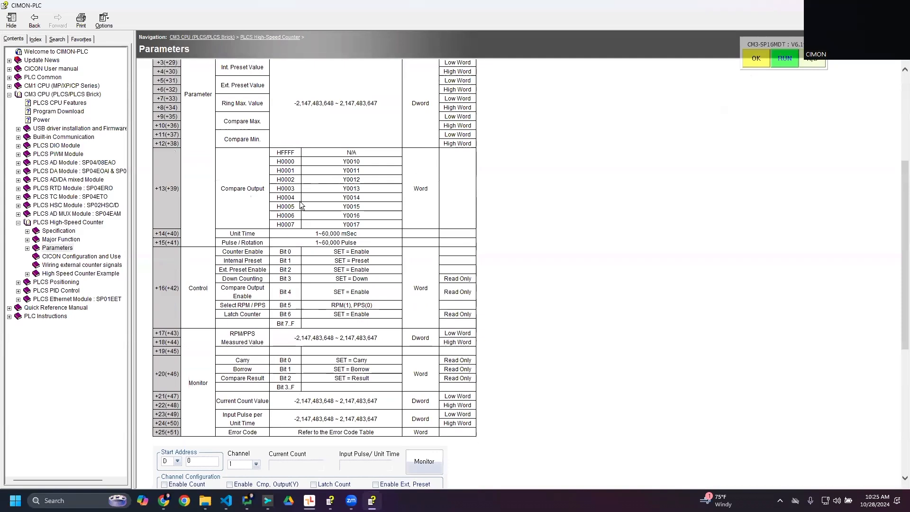
- Read the high-speed counter parameter table, examining the per-channel memory allocation and the offsets of the parameter, control and monitor words
{"action": "scroll", "coordinate": [301, 204], "scroll_direction": "up", "scroll_amount": 4}
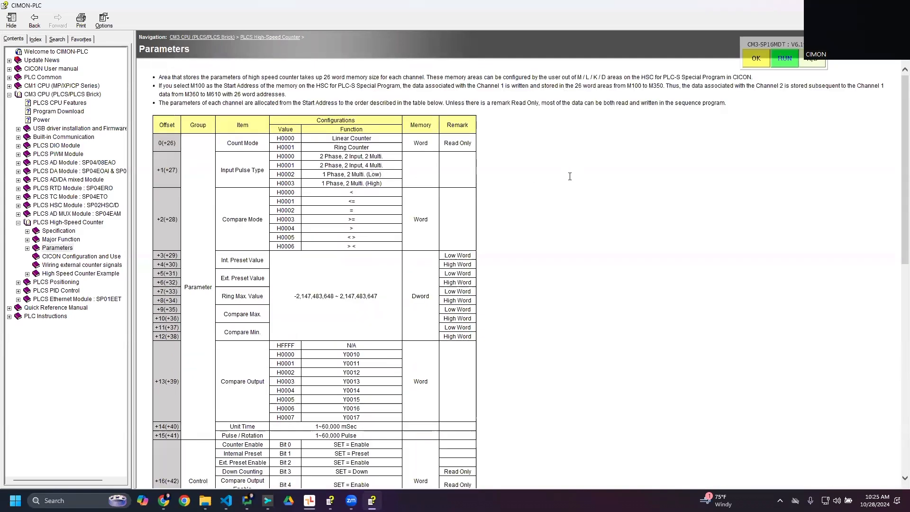
{"action": "scroll", "coordinate": [569, 176], "scroll_direction": "down", "scroll_amount": 4}
{"action": "scroll", "coordinate": [471, 209], "scroll_direction": "up", "scroll_amount": 4}
{"action": "scroll", "coordinate": [211, 436], "scroll_direction": "down", "scroll_amount": 4}
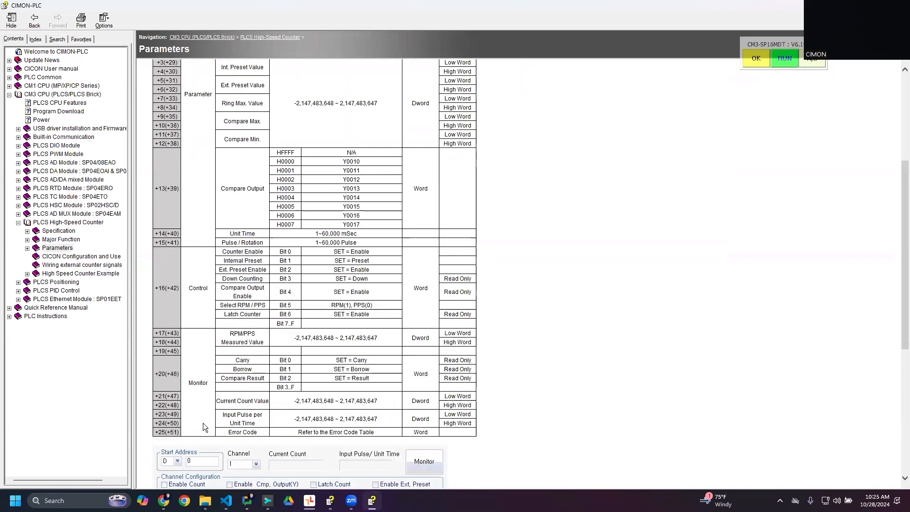
{"action": "left_click_drag", "start_coordinate": [169, 433], "coordinate": [180, 434]}
{"action": "left_click", "coordinate": [180, 431]}
{"action": "left_click", "coordinate": [186, 428]}
{"action": "scroll", "coordinate": [199, 417], "scroll_direction": "up", "scroll_amount": 4}
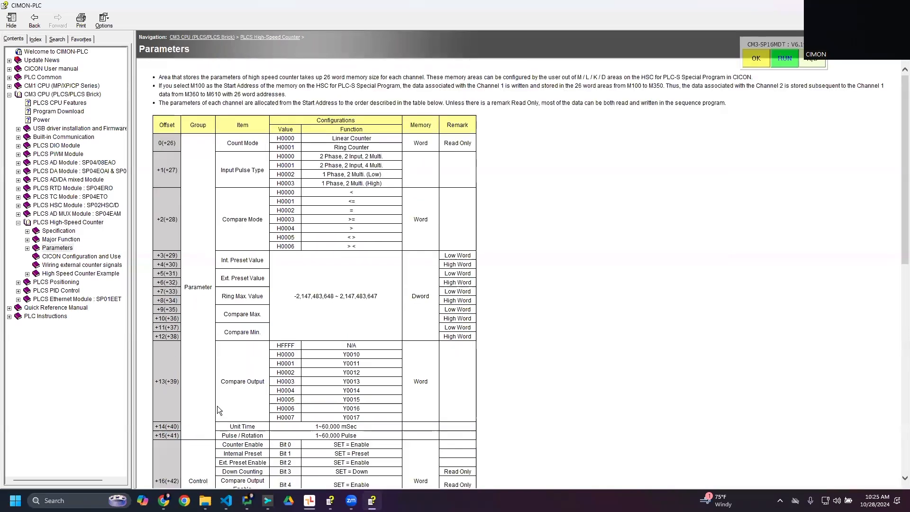
{"action": "scroll", "coordinate": [215, 405], "scroll_direction": "down", "scroll_amount": 3}
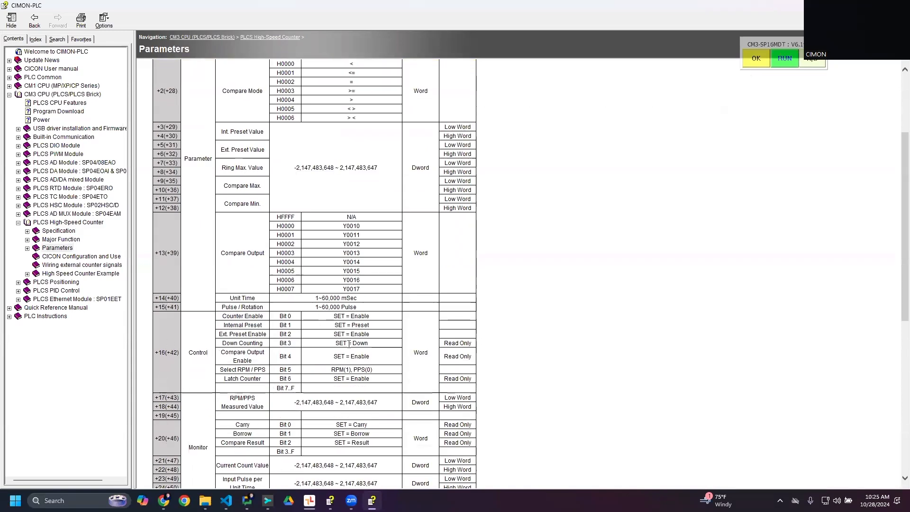
{"action": "scroll", "coordinate": [199, 368], "scroll_direction": "up", "scroll_amount": 3}
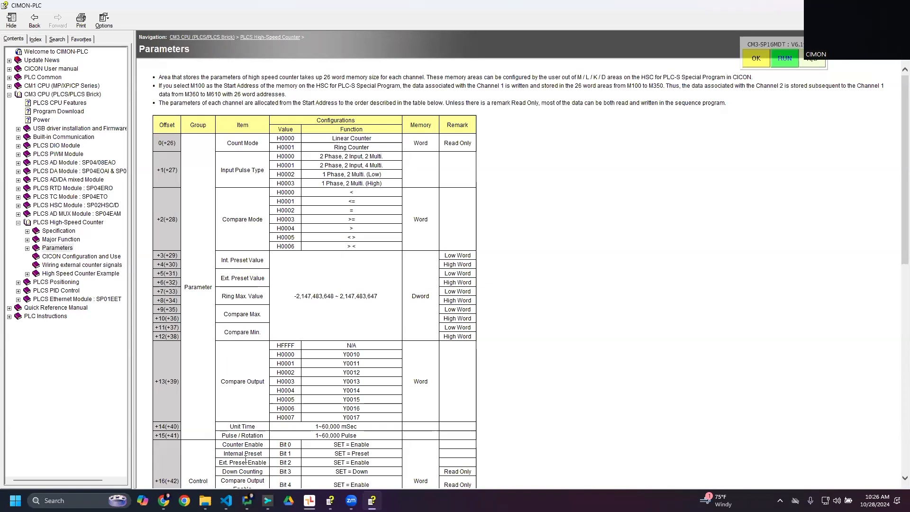
{"action": "scroll", "coordinate": [246, 462], "scroll_direction": "down", "scroll_amount": 2}
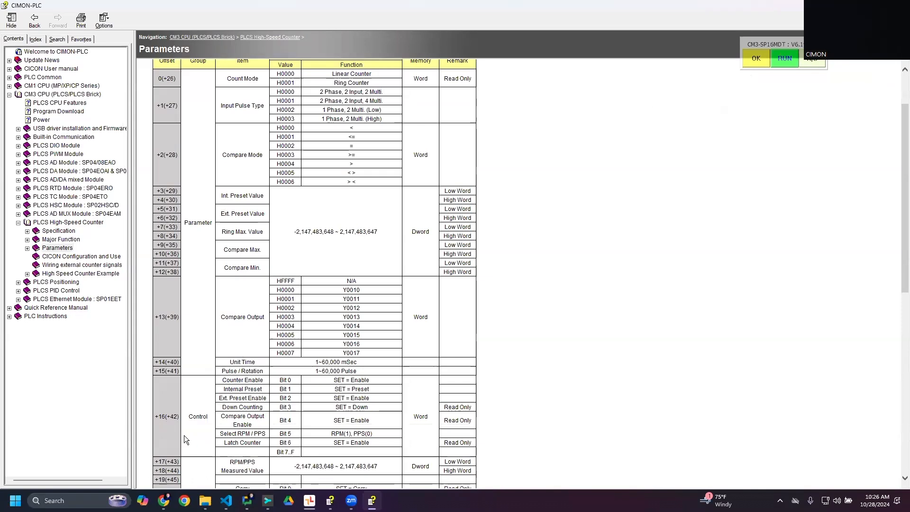
{"action": "scroll", "coordinate": [182, 417], "scroll_direction": "down", "scroll_amount": 4}
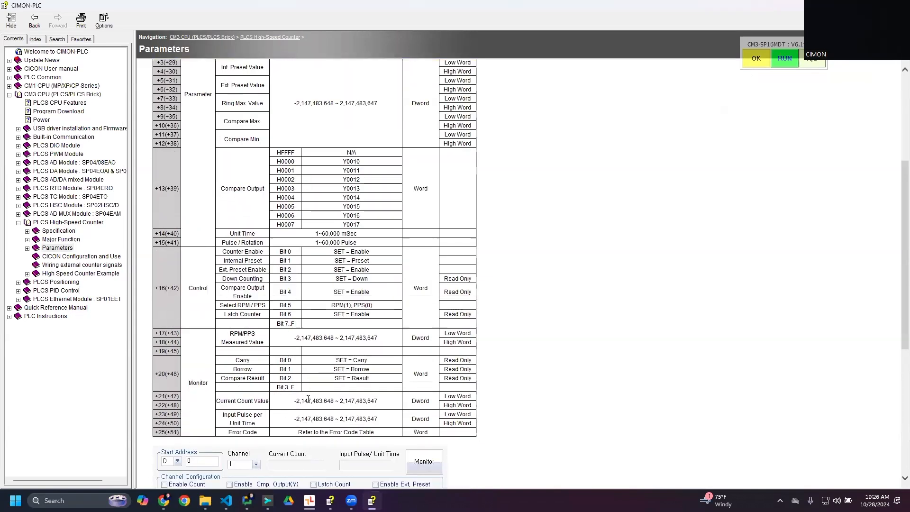
- Examine the Current Count Value row of the monitor group, including its low and high word offsets and value range
{"action": "double_click", "coordinate": [162, 396]}
{"action": "double_click", "coordinate": [162, 405]}
{"action": "triple_click", "coordinate": [256, 401]}
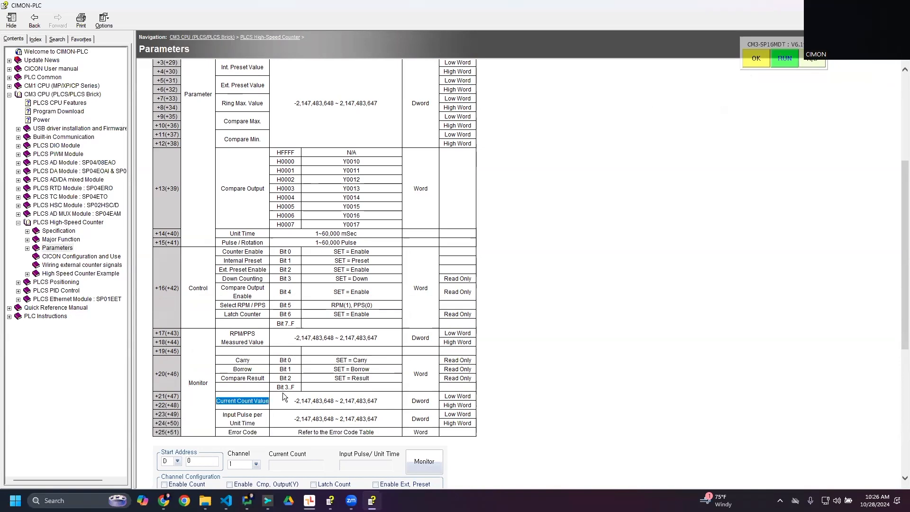
{"action": "left_click_drag", "start_coordinate": [292, 403], "coordinate": [387, 399]}
{"action": "left_click", "coordinate": [387, 400]}
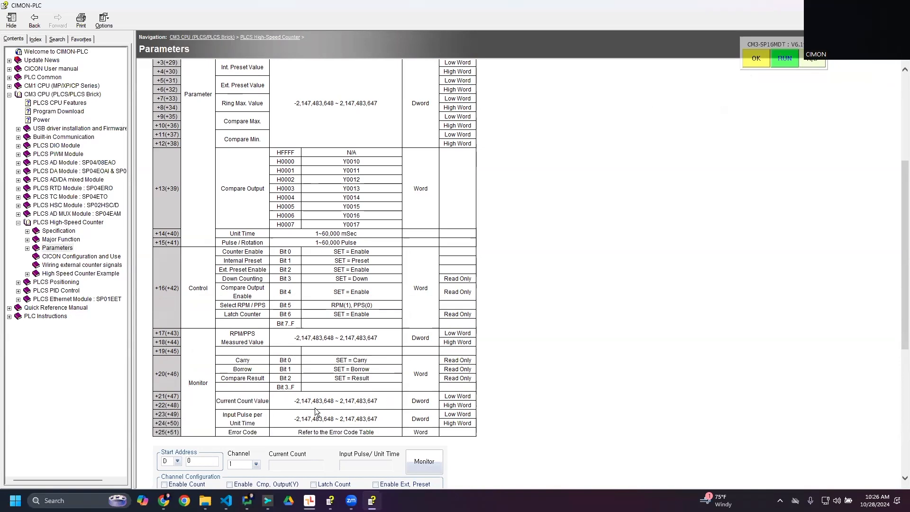
{"action": "left_click_drag", "start_coordinate": [293, 401], "coordinate": [381, 403]}
{"action": "left_click", "coordinate": [393, 407]}
{"action": "left_click_drag", "start_coordinate": [155, 399], "coordinate": [169, 401]}
{"action": "left_click", "coordinate": [165, 400]}
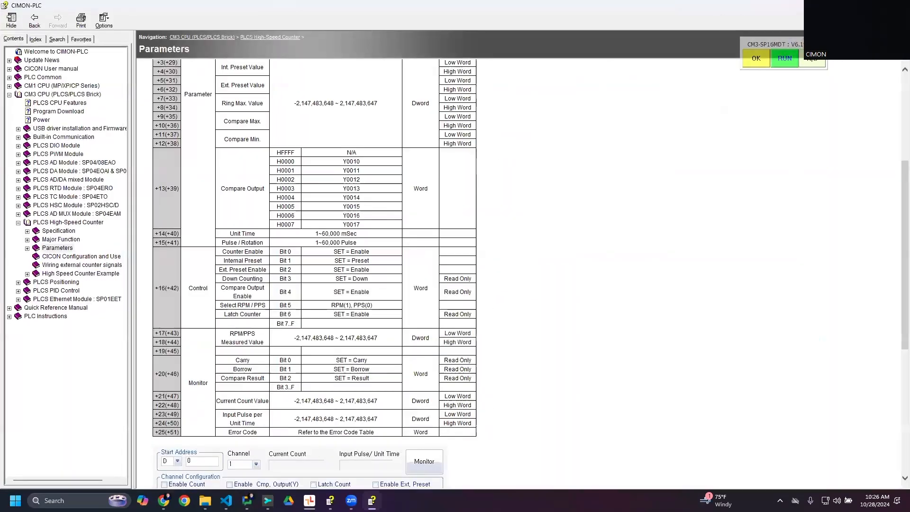
- Compare the high-speed counter program's start address with the manual's offsets for the Current Count Value
{"action": "left_click", "coordinate": [855, 6]}
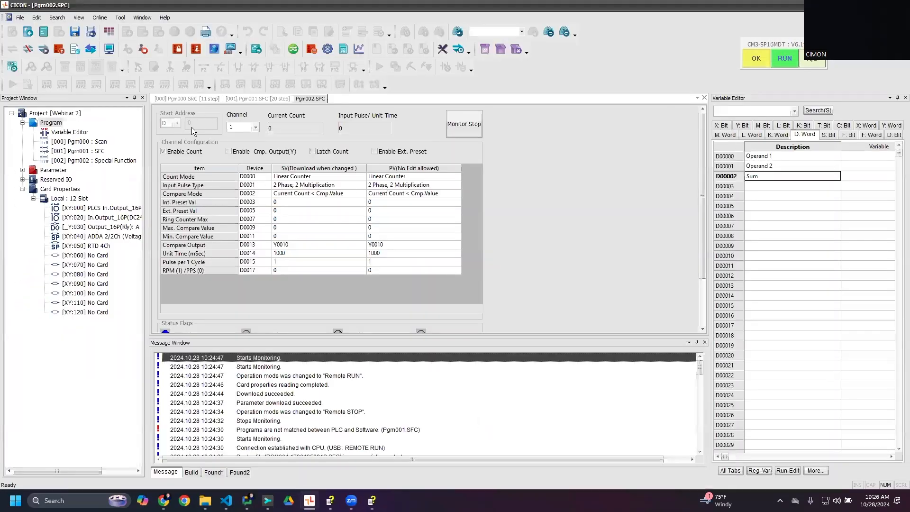
{"action": "left_click", "coordinate": [372, 500]}
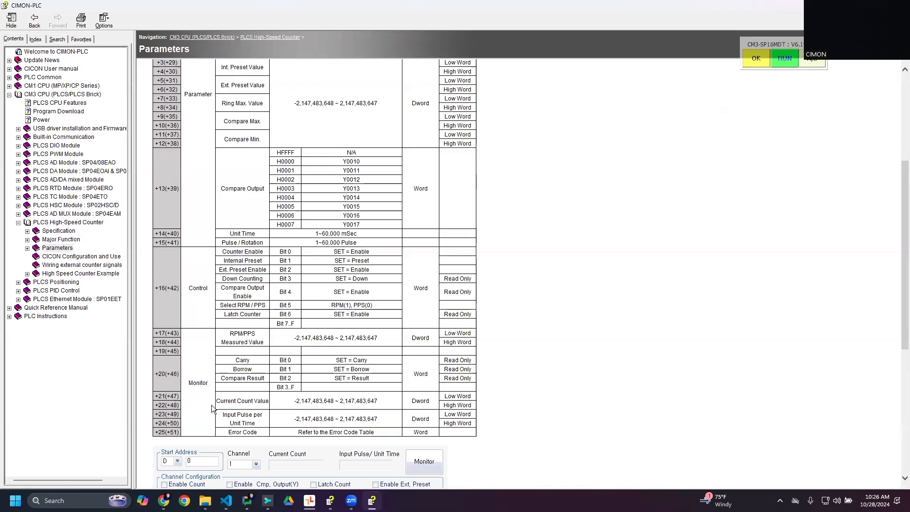
{"action": "double_click", "coordinate": [161, 396]}
{"action": "left_click_drag", "start_coordinate": [159, 405], "coordinate": [166, 407]}
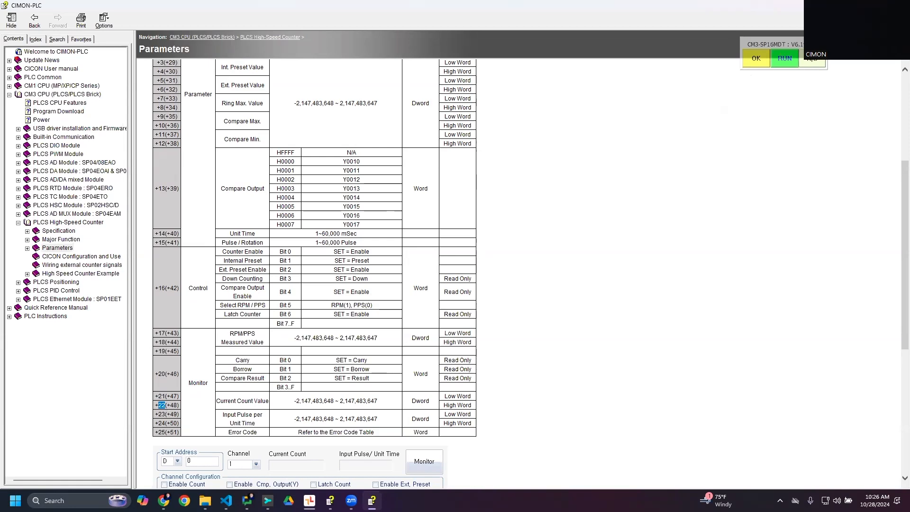
{"action": "left_click", "coordinate": [853, 5]}
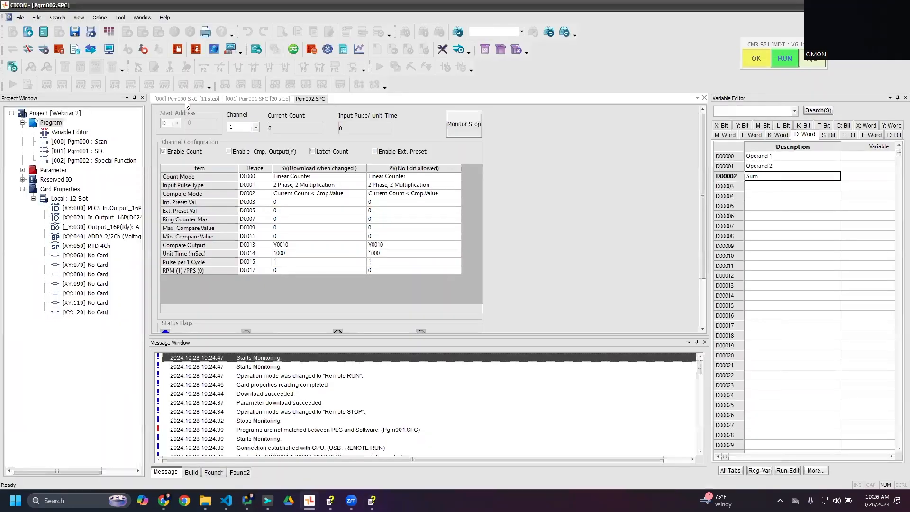
- Start an online edit of the Pgm000 scan program and insert five empty rungs below the ADD rung
{"action": "left_click", "coordinate": [185, 99]}
{"action": "left_click", "coordinate": [411, 66]}
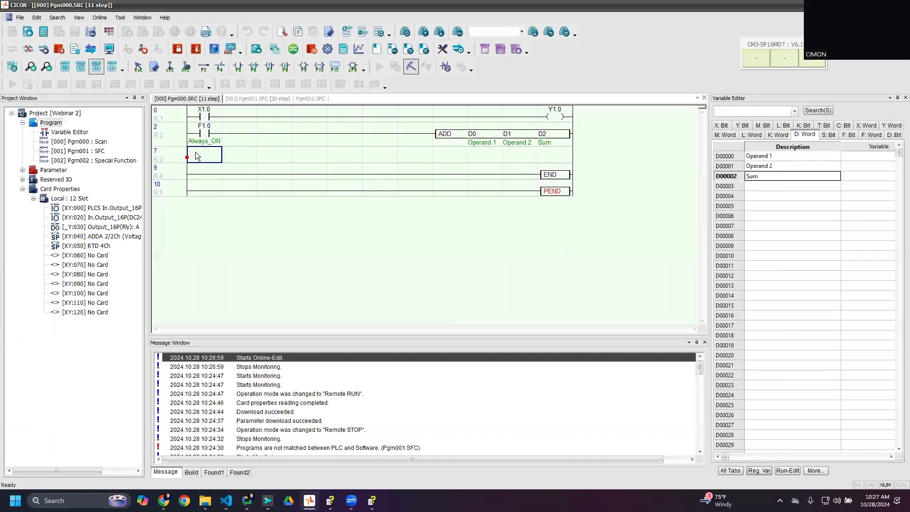
{"action": "key", "text": "shift+Insert"}
{"action": "key", "text": "shift+Insert"}
{"action": "key", "text": "shift+Insert"}
{"action": "key", "text": "shift+Insert"}
{"action": "key", "text": "shift+Insert"}
{"action": "key", "text": "Down"}
{"action": "key", "text": "Down"}
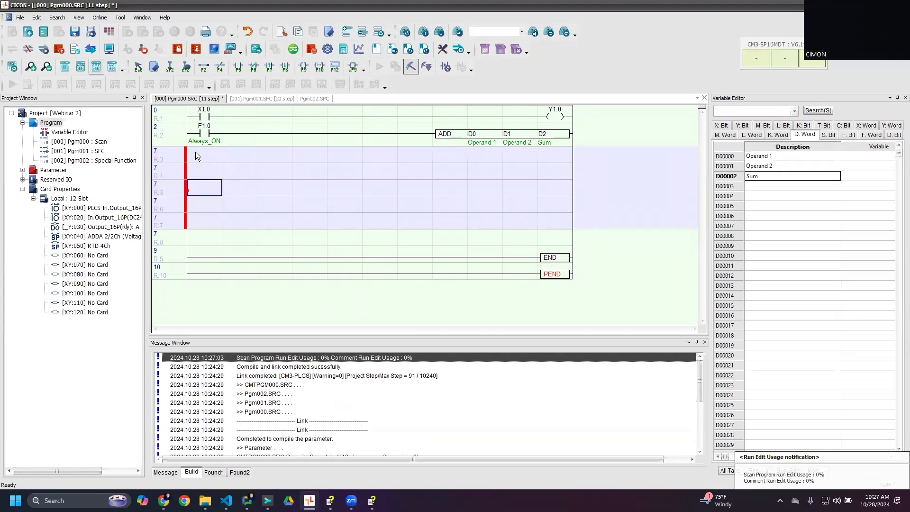
- Add a greater-than comparison of D22 with D1000 at the start of the third inserted rung
{"action": "type", "text": "> D0"}
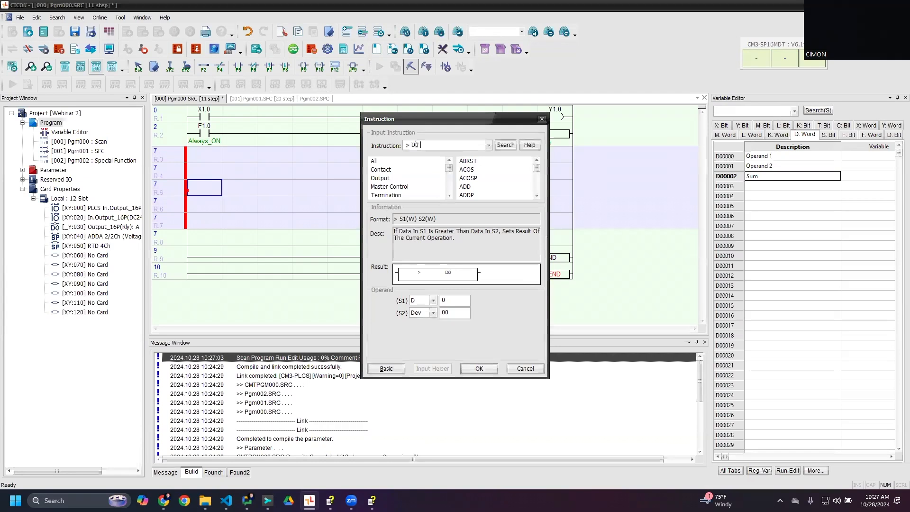
{"action": "key", "text": "BackSpace"}
{"action": "type", "text": "22 D1000"}
{"action": "key", "text": "Return"}
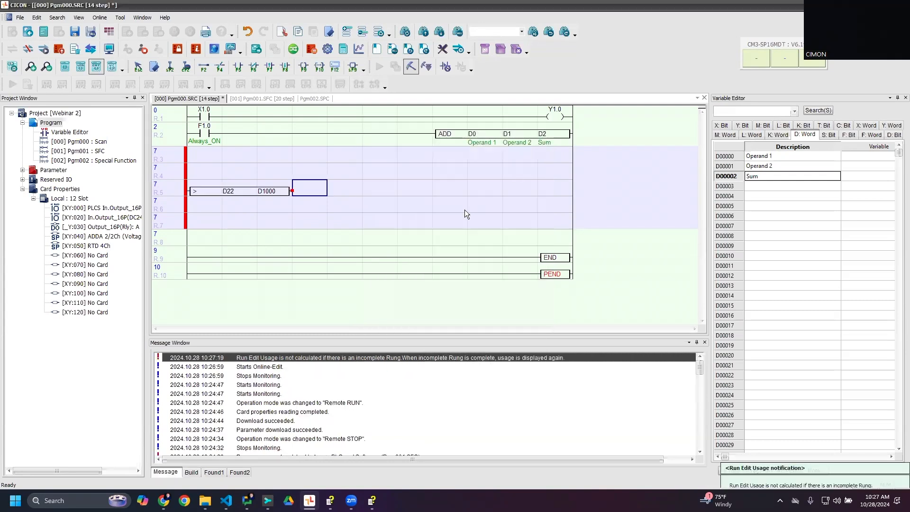
- Add output coil Y1.0 to the comparison rung, change its address to Y1.A, and write the online edit to the PLC
{"action": "key", "text": "F9"}
{"action": "type", "text": "Y1.0"}
{"action": "key", "text": "Return"}
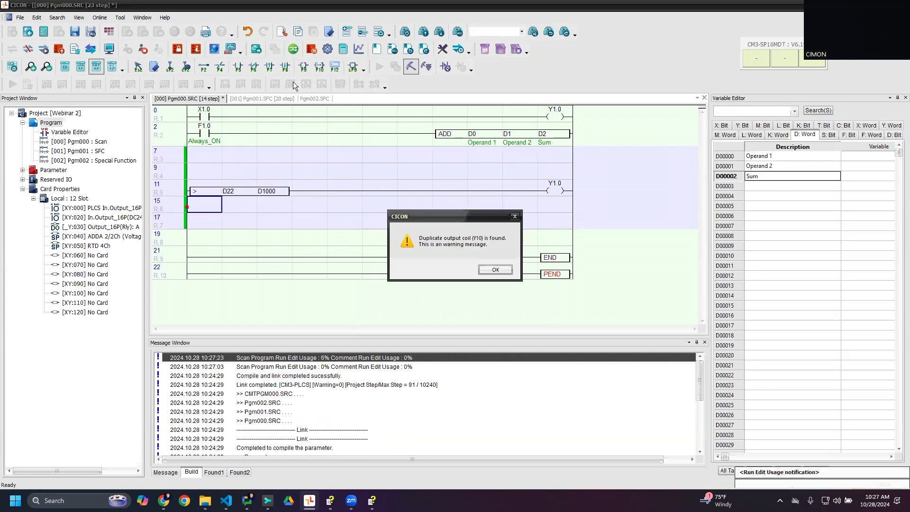
{"action": "left_click", "coordinate": [495, 269]}
{"action": "double_click", "coordinate": [550, 194]}
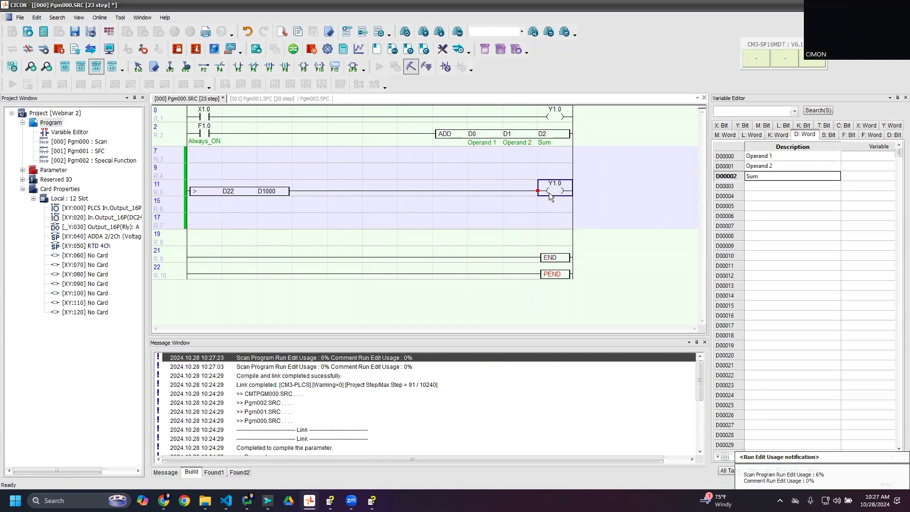
{"action": "key", "text": "BackSpace"}
{"action": "type", "text": "A"}
{"action": "key", "text": "Return"}
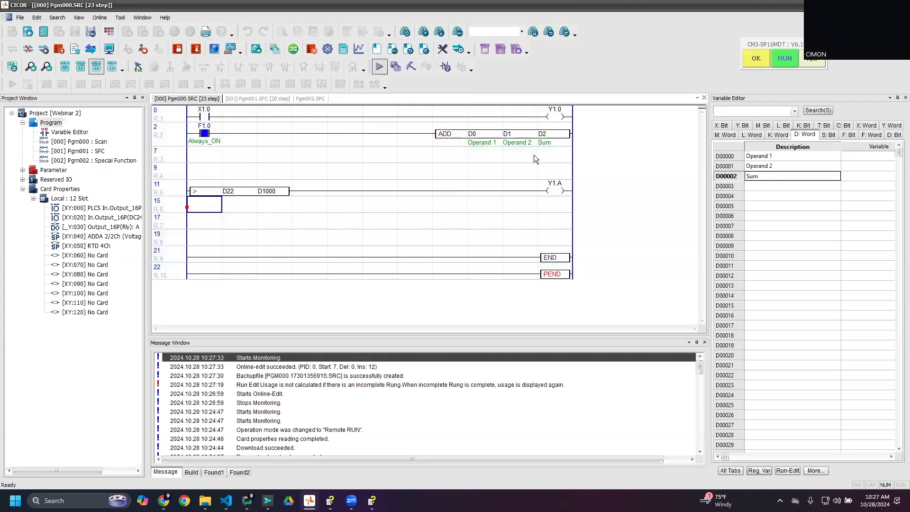
- Write the value 100 to device D1000 of the monitored comparison instruction
{"action": "left_click", "coordinate": [286, 184]}
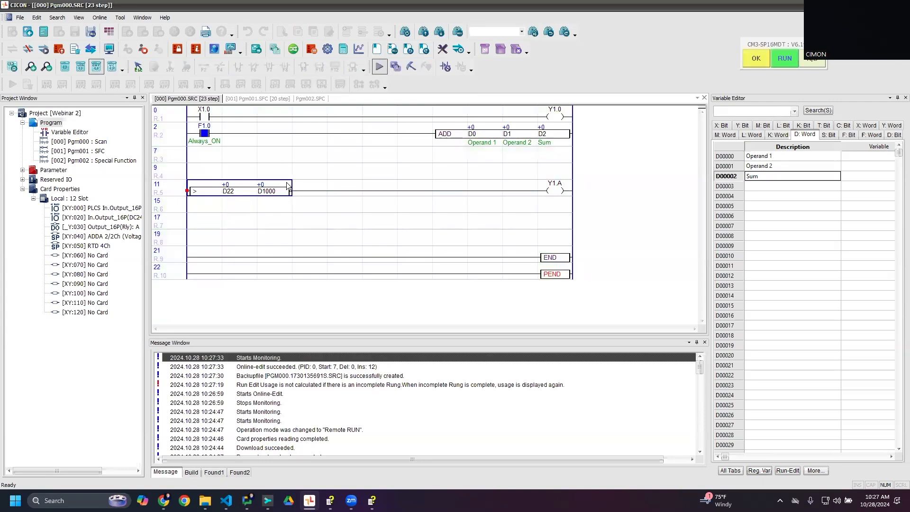
{"action": "double_click", "coordinate": [286, 188]}
{"action": "key", "text": "Tab"}
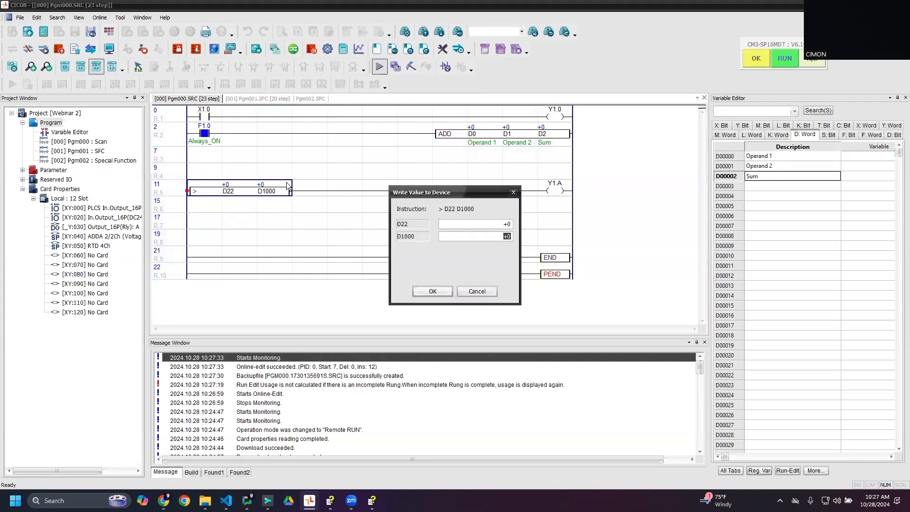
{"action": "type", "text": "100"}
{"action": "key", "text": "Return"}
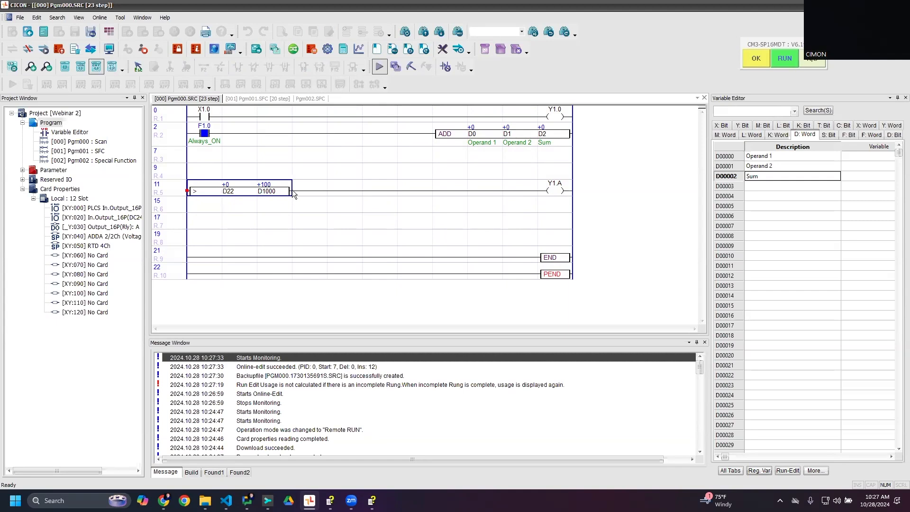
- Recheck the current count offset in the manual, change the comparison's first operand to D21 by online edit, and write the edit
{"action": "mouse_move", "coordinate": [270, 192]}
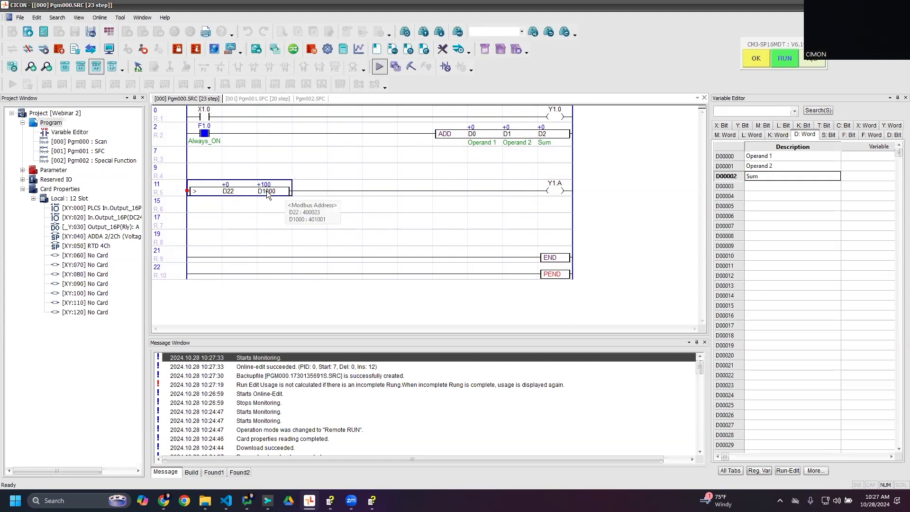
{"action": "left_click", "coordinate": [369, 495]}
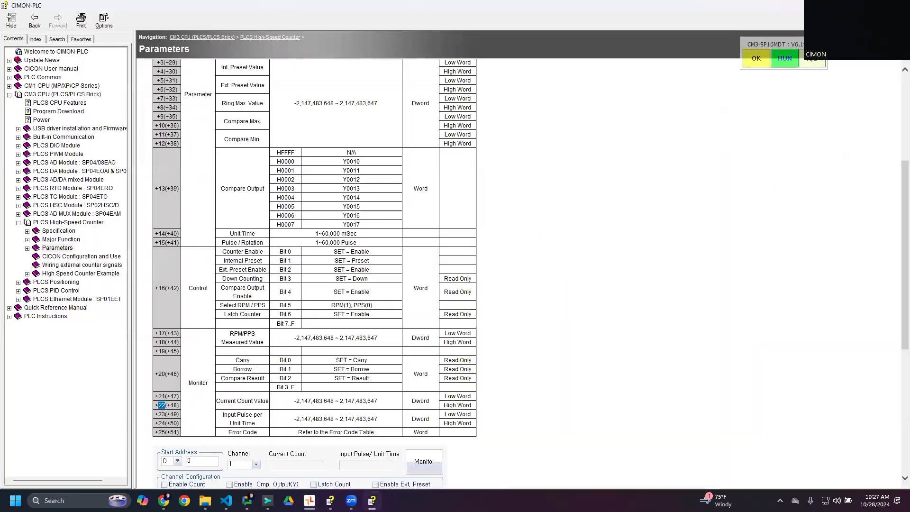
{"action": "left_click", "coordinate": [854, 5]}
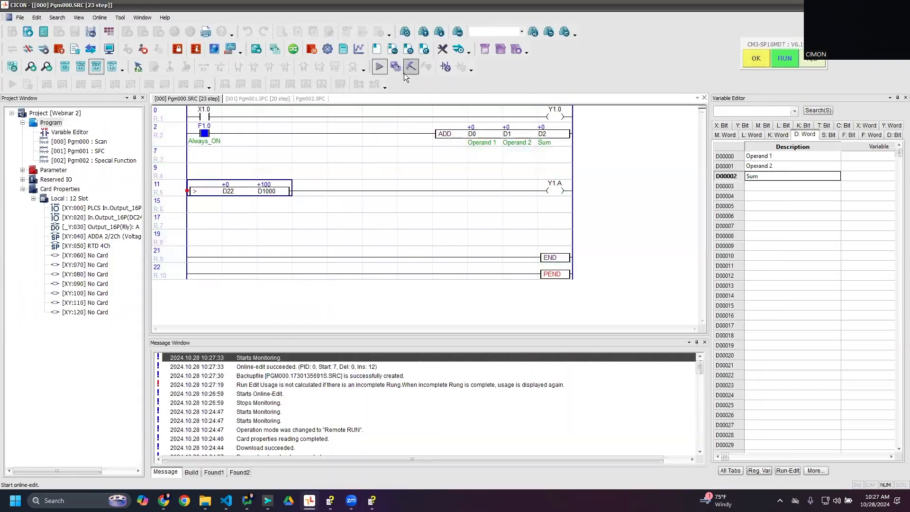
{"action": "left_click", "coordinate": [405, 73]}
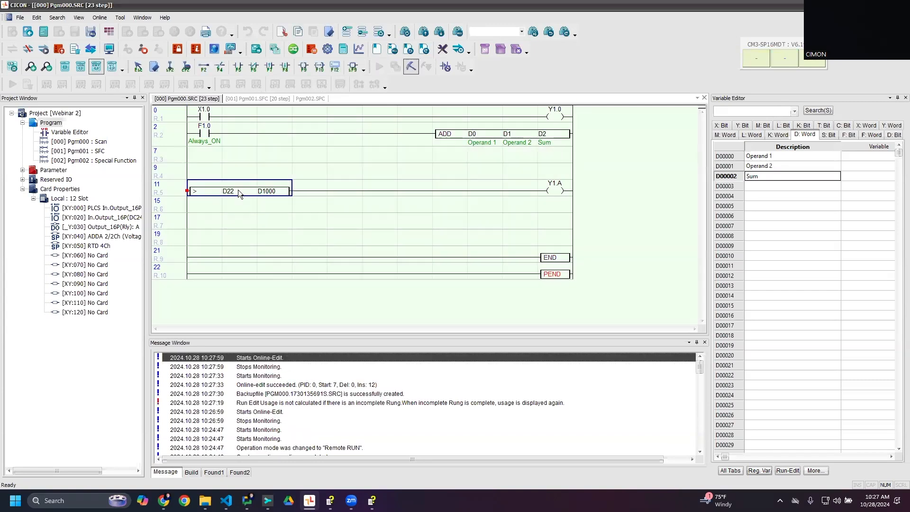
{"action": "double_click", "coordinate": [253, 193]}
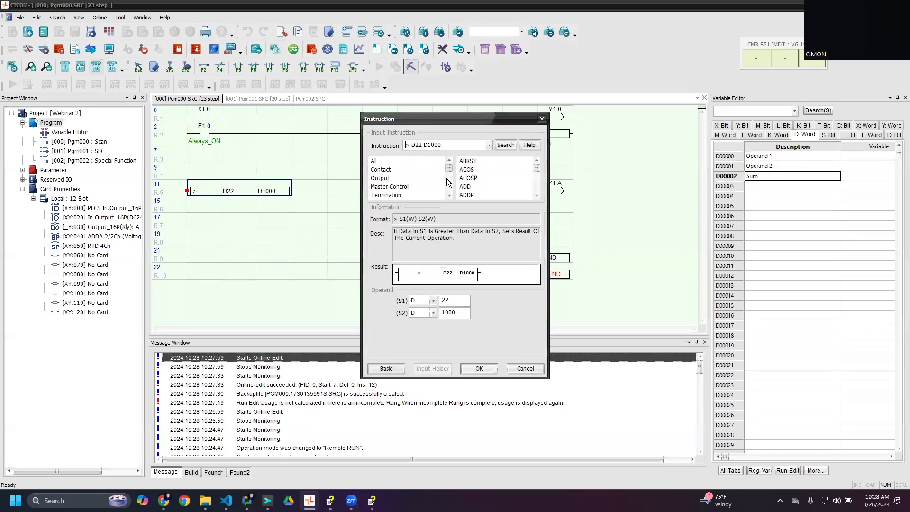
{"action": "key", "text": "Delete"}
{"action": "type", "text": "1"}
{"action": "key", "text": "Return"}
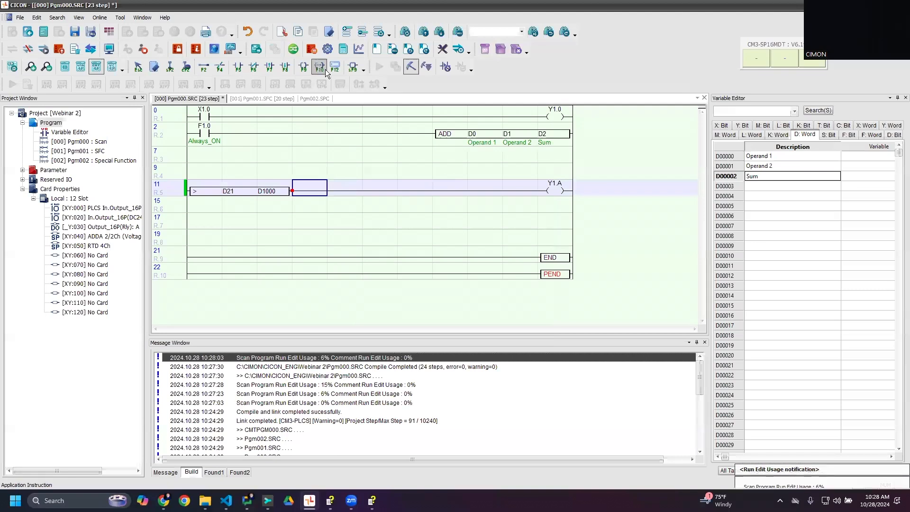
{"action": "left_click", "coordinate": [427, 67]}
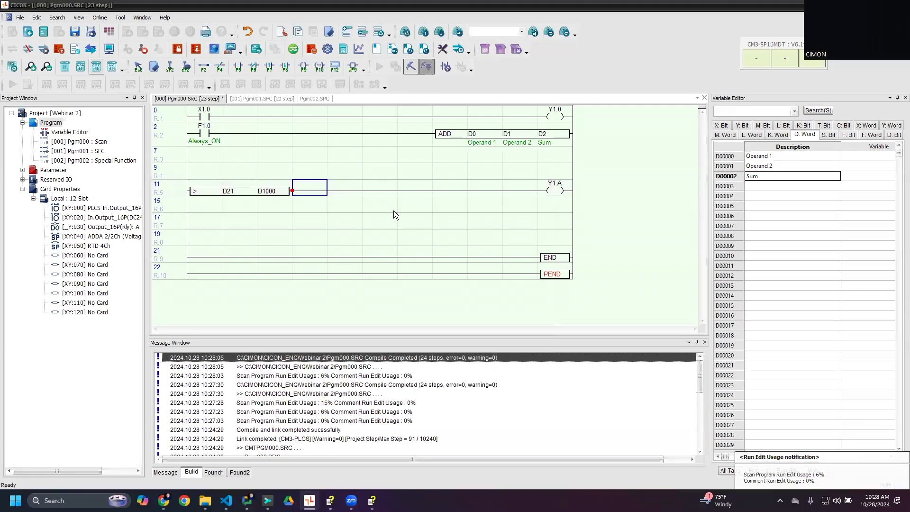
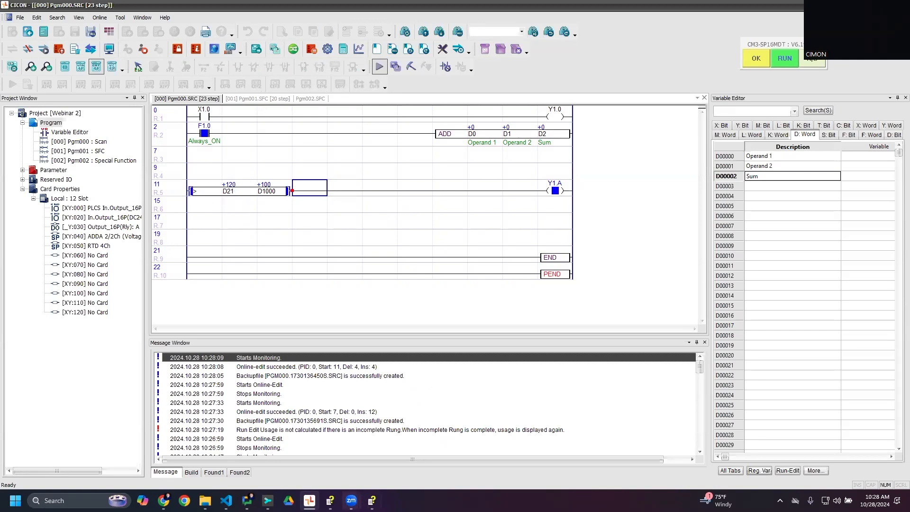
- Switch to the manual and check the Current Count Value entry in the high-speed counter parameter table
{"action": "left_click", "coordinate": [372, 501]}
{"action": "left_click_drag", "start_coordinate": [284, 422], "coordinate": [356, 419]}
{"action": "left_click", "coordinate": [232, 397]}
{"action": "double_click", "coordinate": [306, 400]}
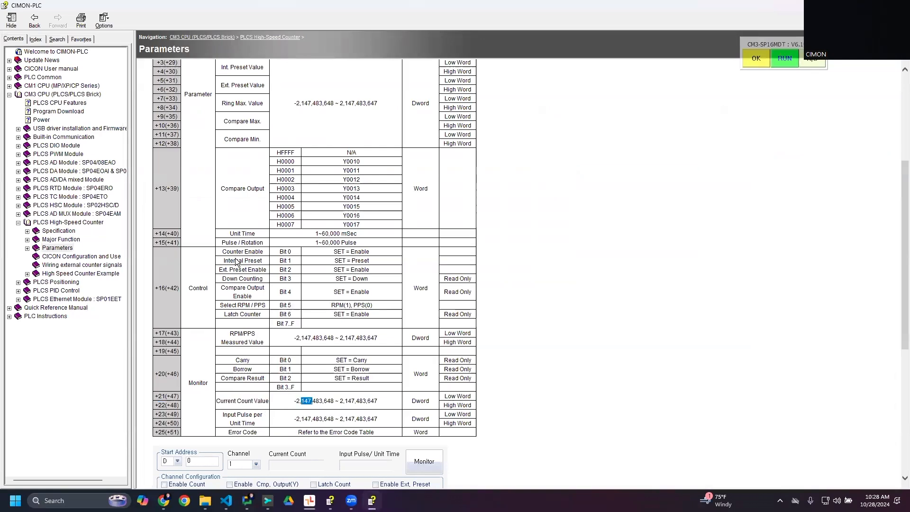
- Follow the manual from the CM3 CPU page to the PLC-S High-Speed Counter Parameters page, examine its monitor offsets, and close the manual
{"action": "scroll", "coordinate": [342, 168], "scroll_direction": "up", "scroll_amount": 5}
{"action": "left_click", "coordinate": [40, 94]}
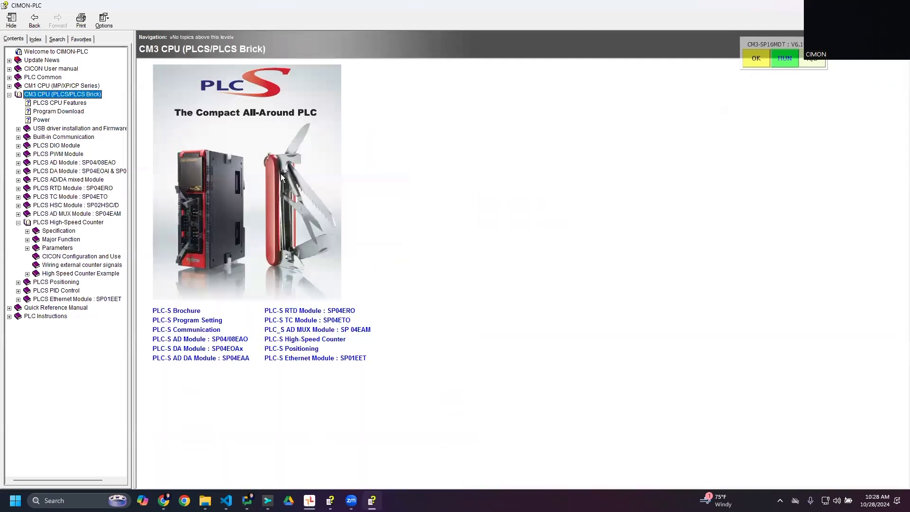
{"action": "left_click", "coordinate": [337, 339]}
{"action": "left_click", "coordinate": [185, 120]}
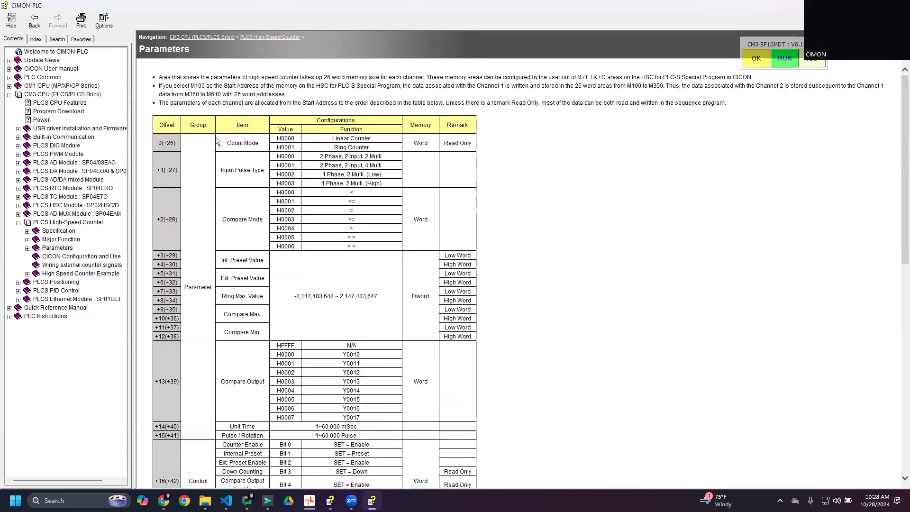
{"action": "scroll", "coordinate": [381, 306], "scroll_direction": "down", "scroll_amount": 4}
{"action": "scroll", "coordinate": [381, 306], "scroll_direction": "down", "scroll_amount": 5}
{"action": "scroll", "coordinate": [353, 317], "scroll_direction": "up", "scroll_amount": 5}
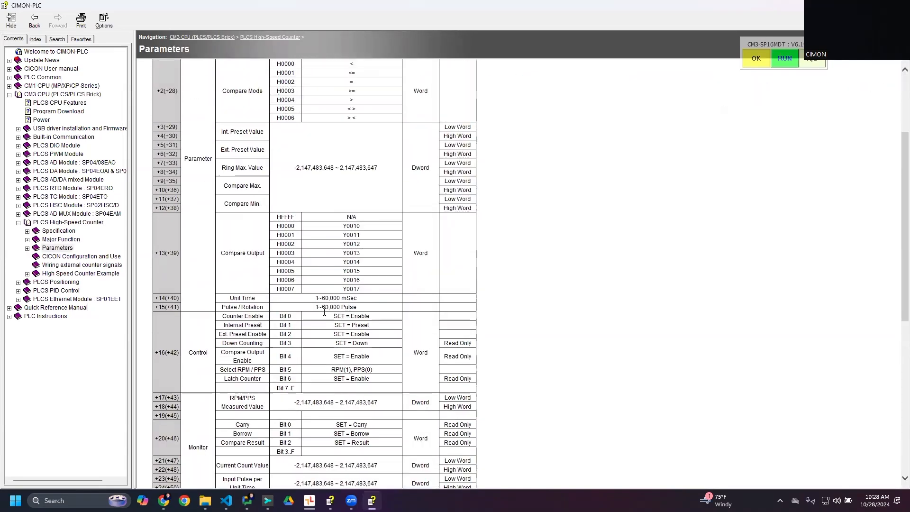
{"action": "scroll", "coordinate": [182, 334], "scroll_direction": "down", "scroll_amount": 2}
{"action": "left_click_drag", "start_coordinate": [217, 336], "coordinate": [321, 347]}
{"action": "left_click", "coordinate": [322, 346]}
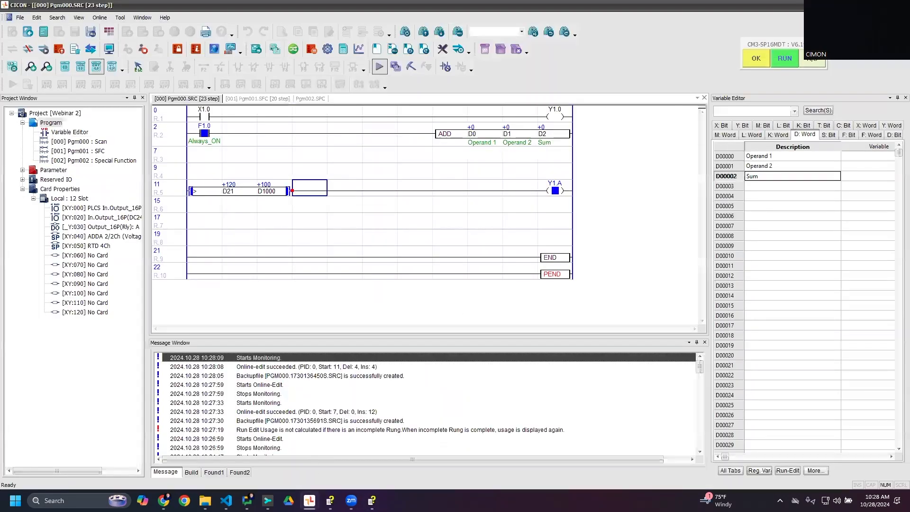
{"action": "left_click", "coordinate": [320, 468]}
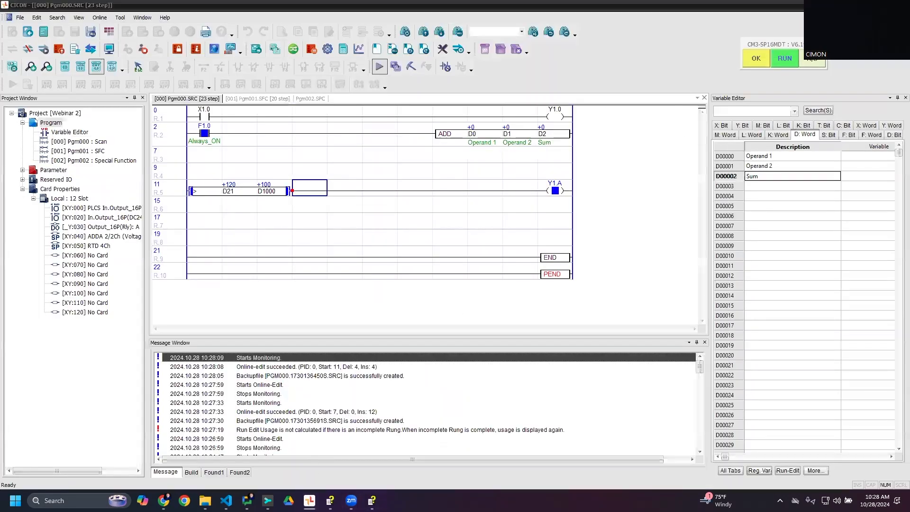
{"action": "left_click", "coordinate": [372, 500]}
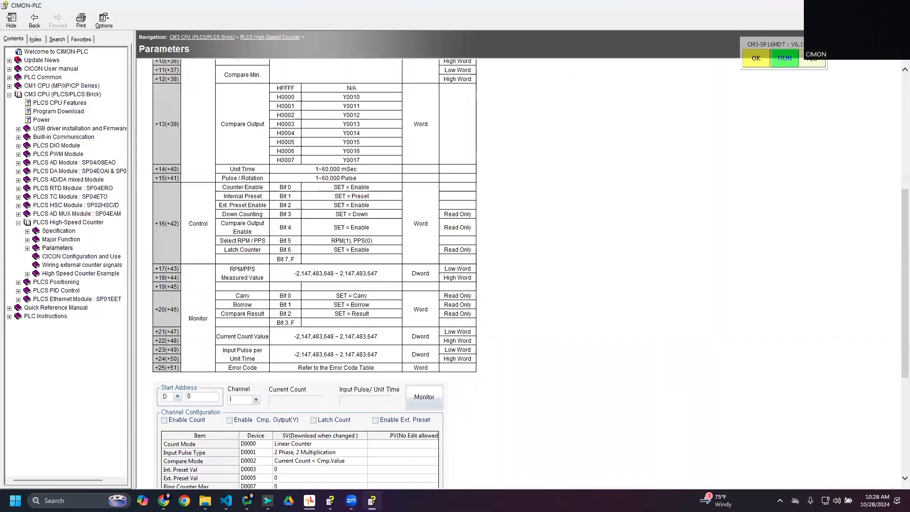
{"action": "left_click", "coordinate": [899, 6]}
- Disconnect from the PLC and create a new Positioning for PLC-S program named Pgm003 with ID 3
{"action": "left_click", "coordinate": [30, 51]}
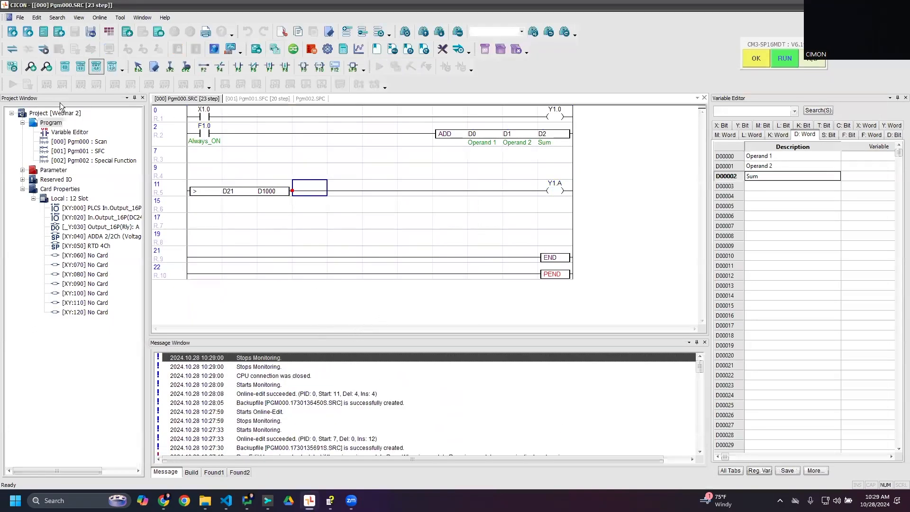
{"action": "right_click", "coordinate": [51, 122]}
{"action": "left_click", "coordinate": [67, 129]}
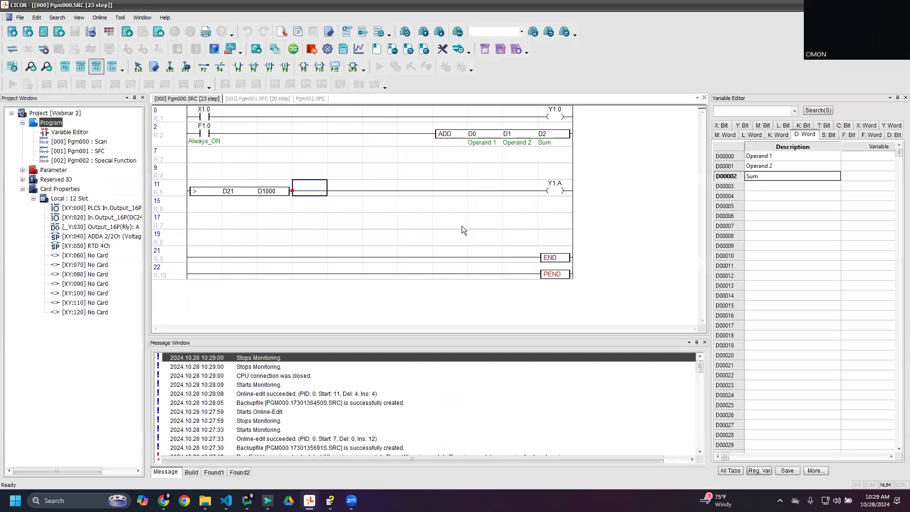
{"action": "left_click", "coordinate": [390, 294]}
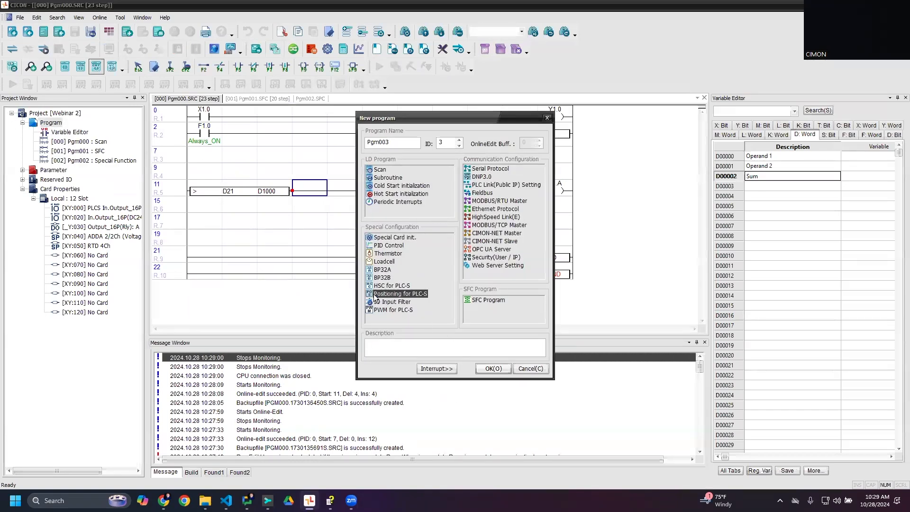
{"action": "left_click", "coordinate": [484, 373]}
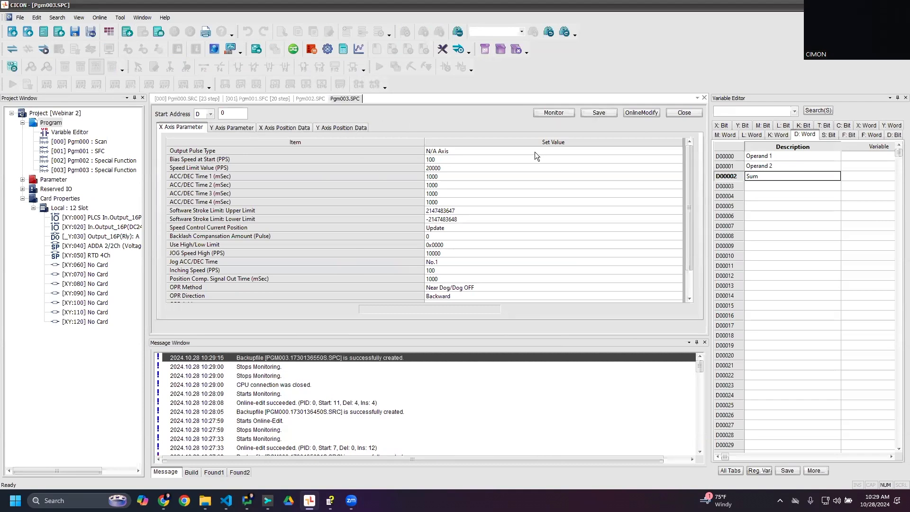
- Set the X axis Output Pulse Type to High Active and save the positioning program
{"action": "left_click", "coordinate": [521, 152]}
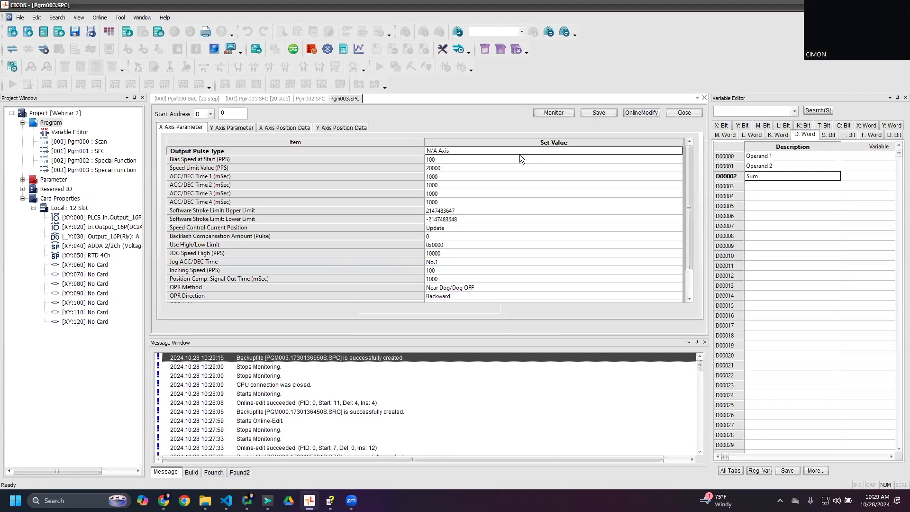
{"action": "left_click", "coordinate": [444, 151]}
{"action": "left_click", "coordinate": [447, 176]}
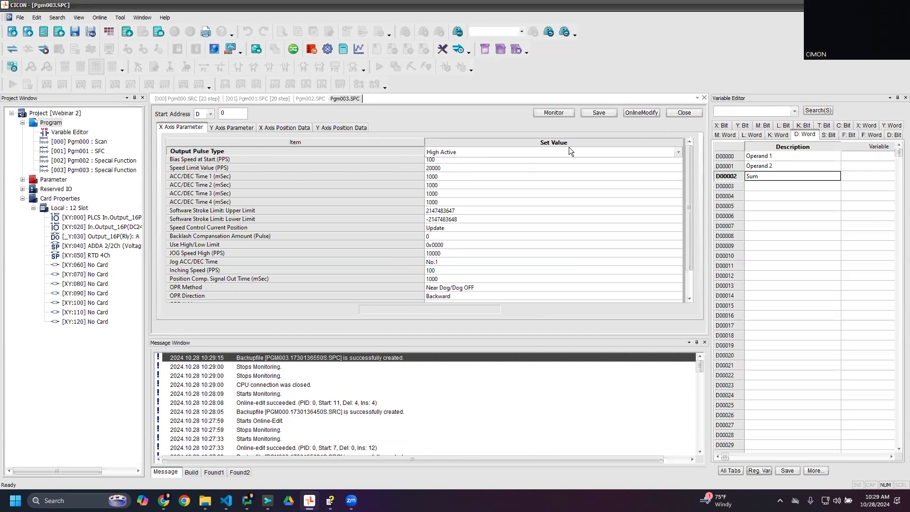
{"action": "left_click", "coordinate": [608, 112]}
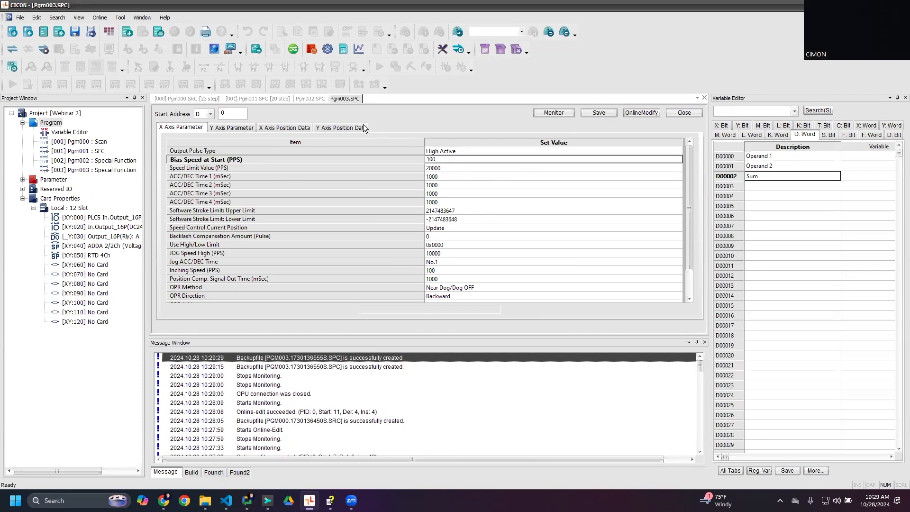
- Connect to the PLC, download the project with program comments and the variable table, and switch the CPU to Remote RUN
{"action": "left_click", "coordinate": [43, 48]}
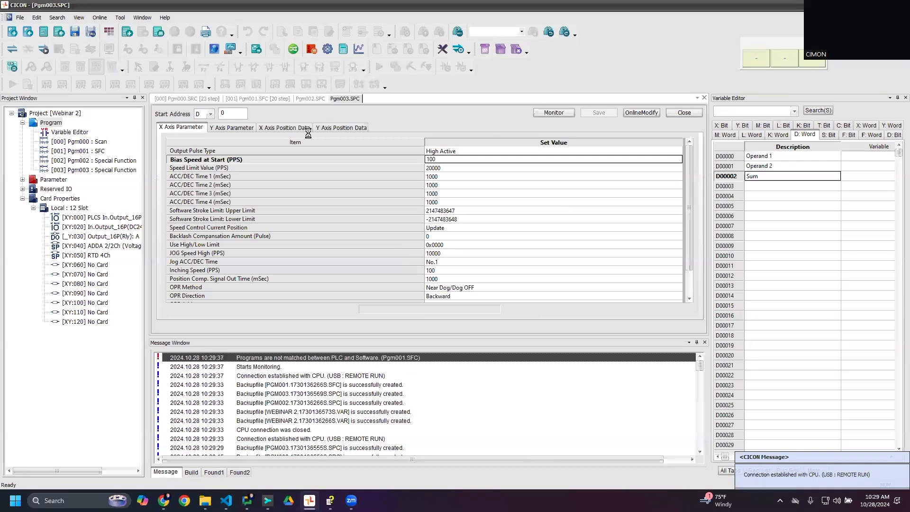
{"action": "left_click", "coordinate": [499, 273]}
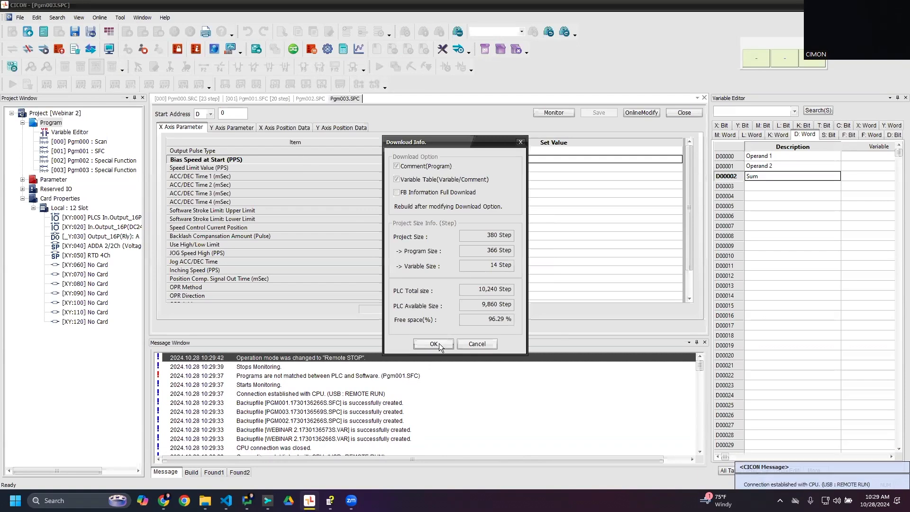
{"action": "left_click", "coordinate": [436, 343]}
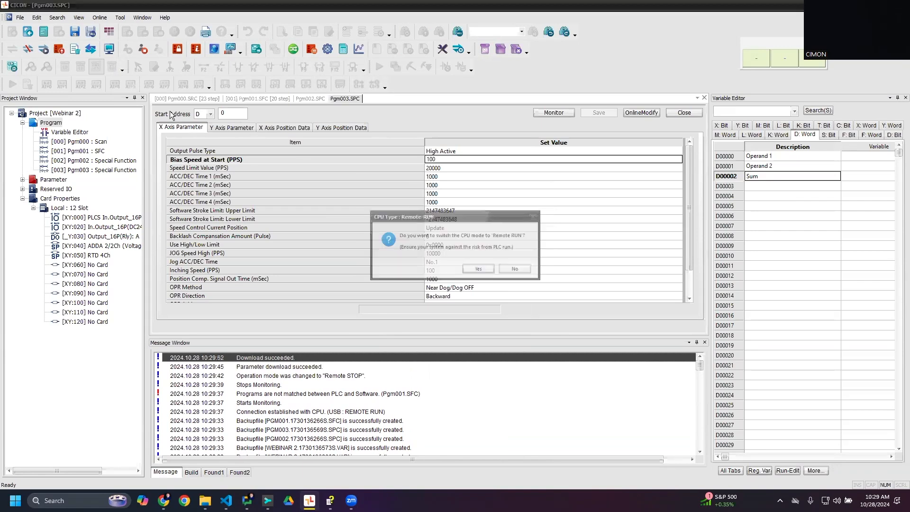
{"action": "left_click", "coordinate": [479, 277]}
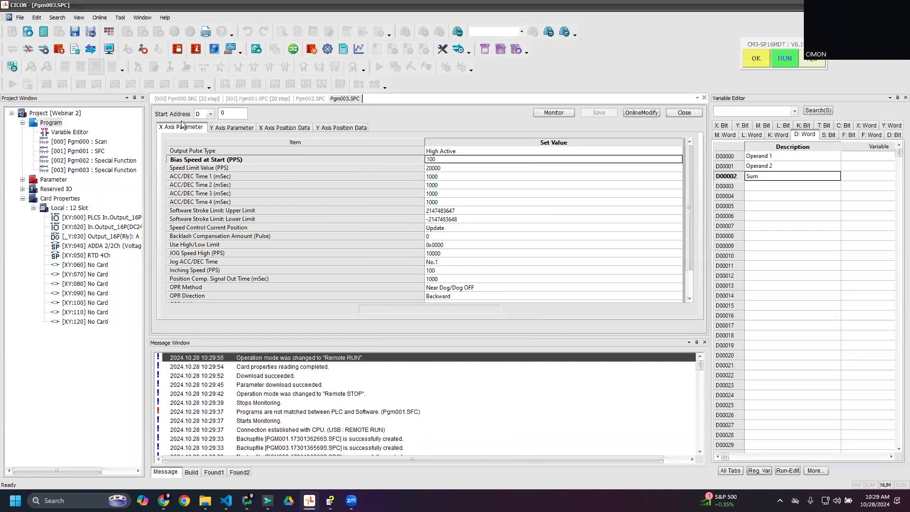
- Check the high-speed counter's start address, set the positioning program's start address to D100, and write the change to the PLC online
{"action": "left_click", "coordinate": [311, 98]}
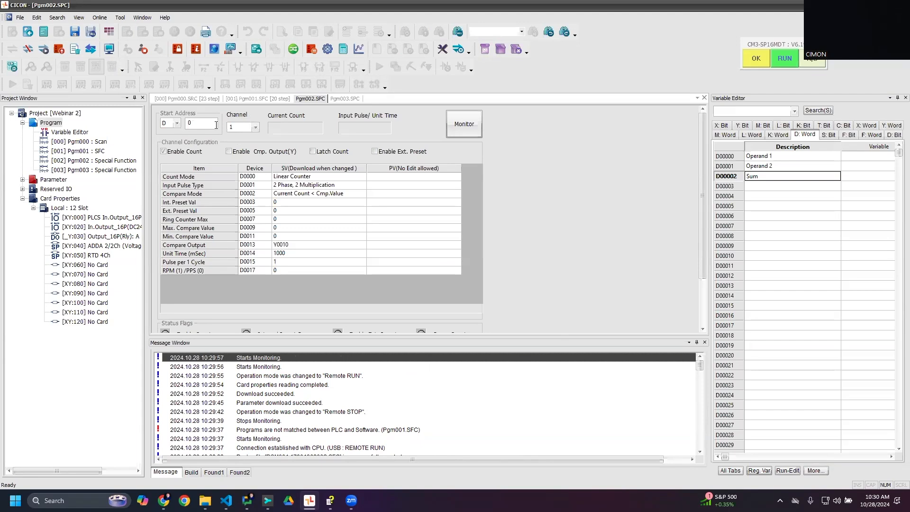
{"action": "left_click", "coordinate": [339, 99]}
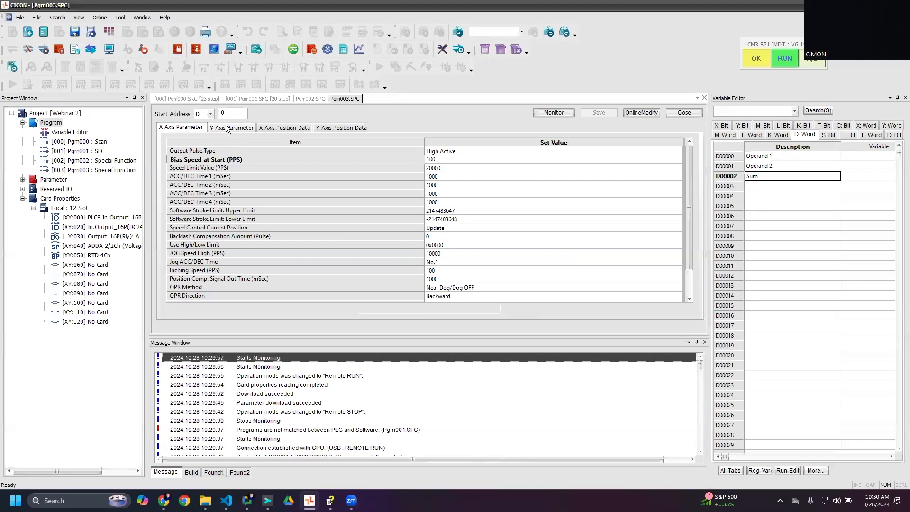
{"action": "double_click", "coordinate": [230, 113]}
{"action": "type", "text": "100"}
{"action": "left_click", "coordinate": [637, 114]}
{"action": "left_click", "coordinate": [479, 270]}
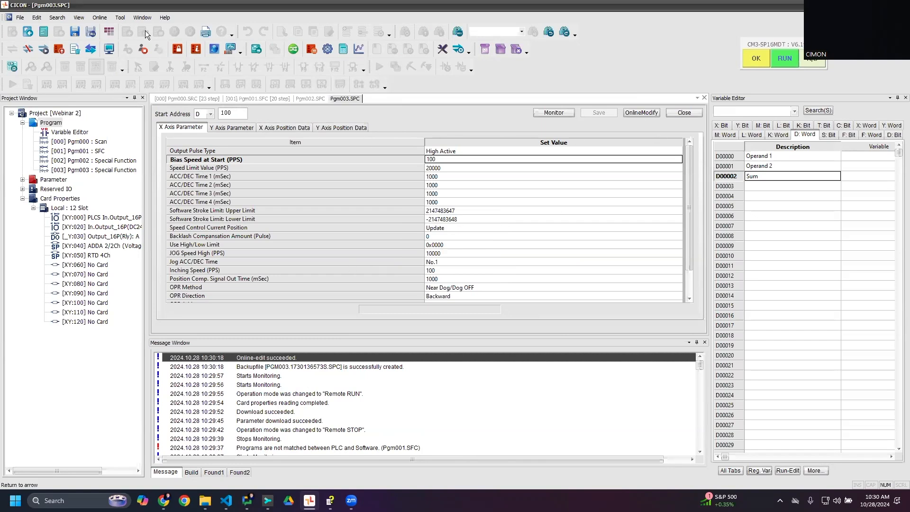
- Open the manual's PLC-S Positioning section and look through the Operation Data table for the X and Y axes
{"action": "left_click", "coordinate": [165, 17]}
{"action": "left_click", "coordinate": [175, 26]}
{"action": "left_click", "coordinate": [62, 98]}
{"action": "left_click", "coordinate": [309, 354]}
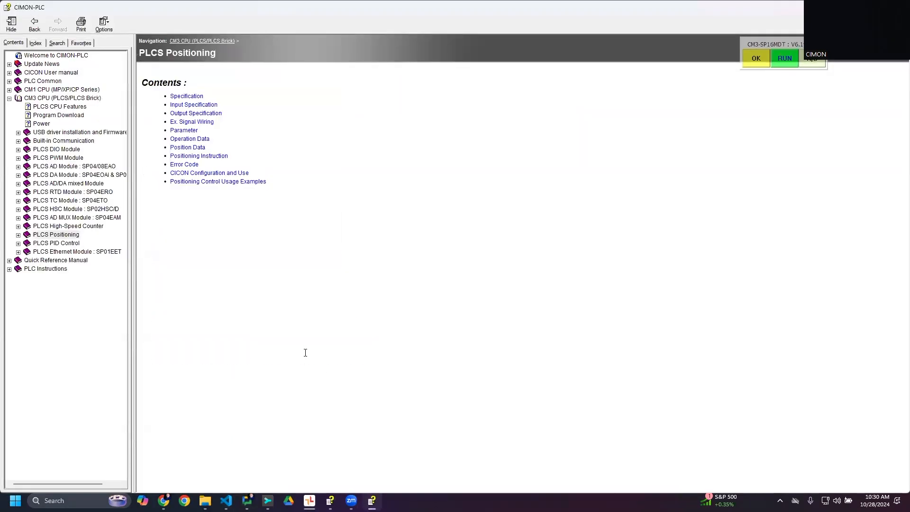
{"action": "left_click", "coordinate": [189, 147]}
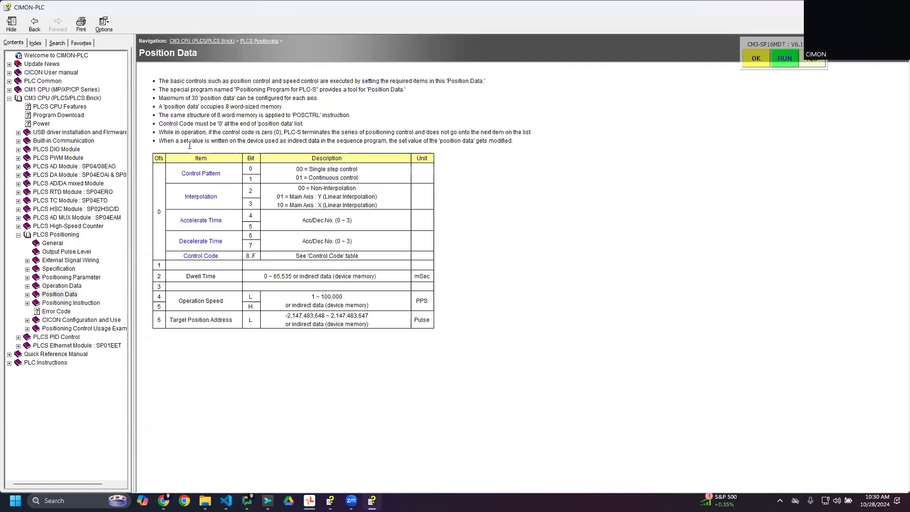
{"action": "left_click", "coordinate": [869, 52]}
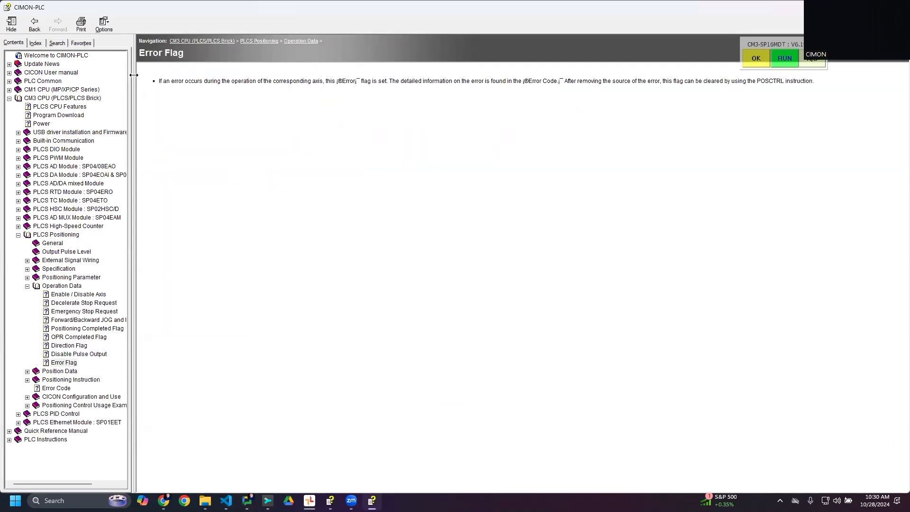
{"action": "left_click", "coordinate": [34, 24]}
{"action": "left_click", "coordinate": [34, 23]}
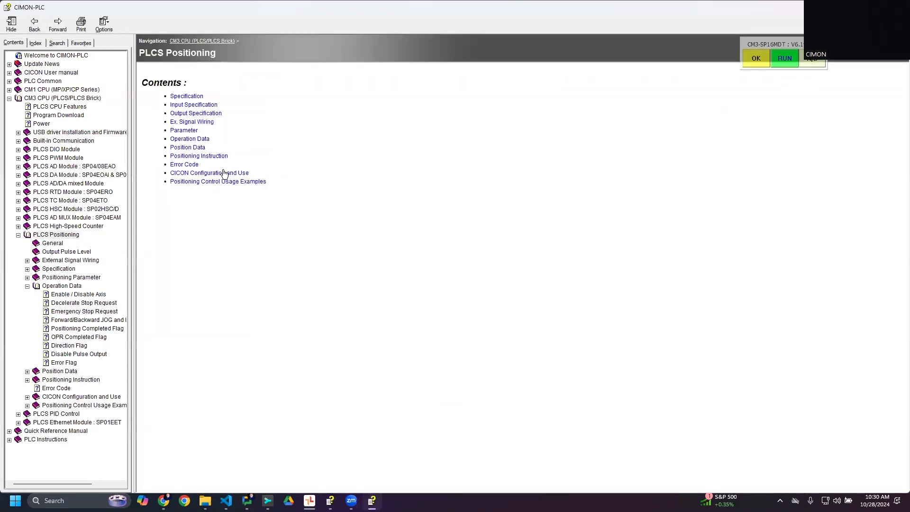
{"action": "left_click", "coordinate": [188, 140]}
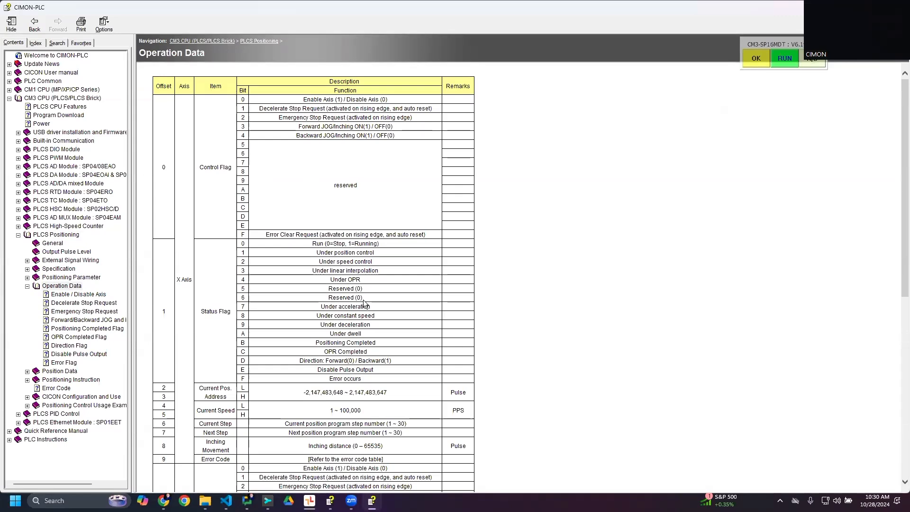
{"action": "scroll", "coordinate": [232, 230], "scroll_direction": "down", "scroll_amount": 7}
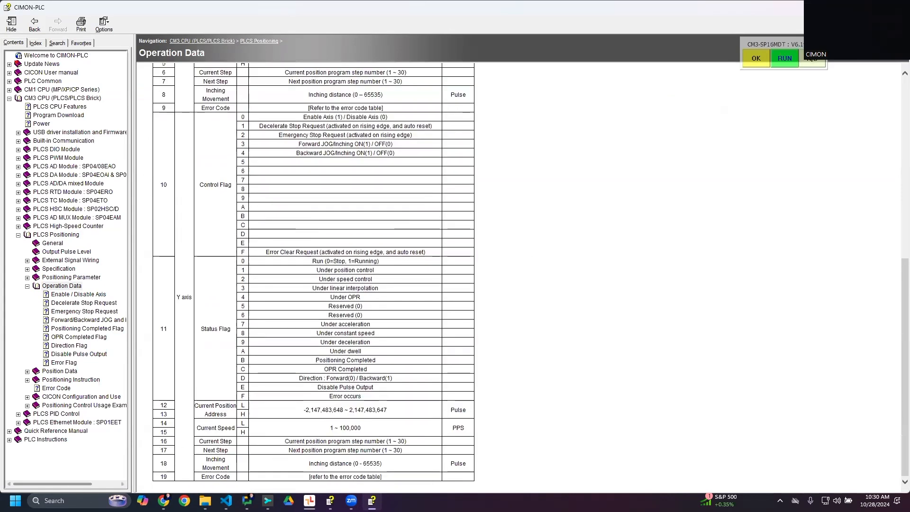
{"action": "scroll", "coordinate": [183, 422], "scroll_direction": "up", "scroll_amount": 7}
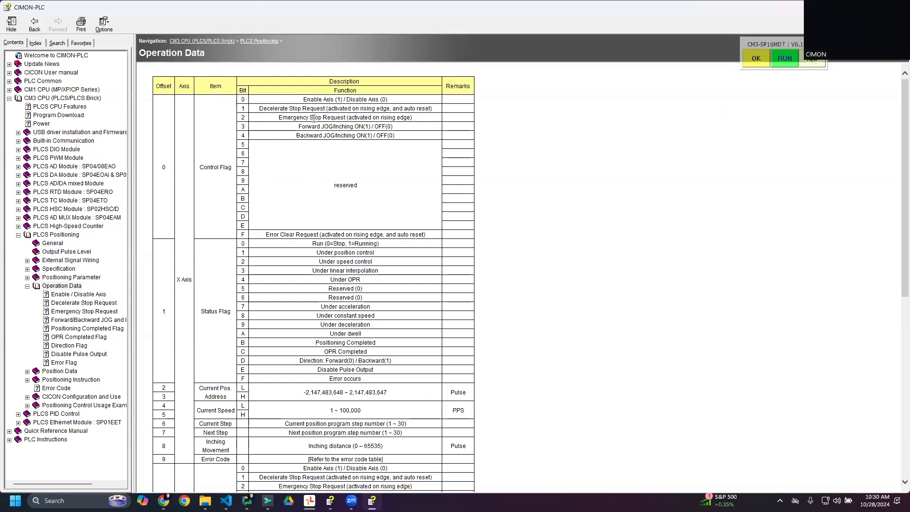
- Examine the X axis Control Flag bits in the Operation Data table, from the stop and JOG requests to Error Clear Request
{"action": "double_click", "coordinate": [209, 167]}
{"action": "left_click", "coordinate": [227, 173]}
{"action": "left_click_drag", "start_coordinate": [285, 106], "coordinate": [369, 110]}
{"action": "left_click", "coordinate": [328, 109]}
{"action": "left_click_drag", "start_coordinate": [260, 108], "coordinate": [325, 110]}
{"action": "left_click", "coordinate": [325, 110]}
{"action": "left_click_drag", "start_coordinate": [270, 117], "coordinate": [361, 118]}
{"action": "left_click", "coordinate": [361, 118]}
{"action": "left_click_drag", "start_coordinate": [301, 127], "coordinate": [405, 131]}
{"action": "left_click", "coordinate": [322, 137]}
{"action": "left_click_drag", "start_coordinate": [264, 234], "coordinate": [346, 235]}
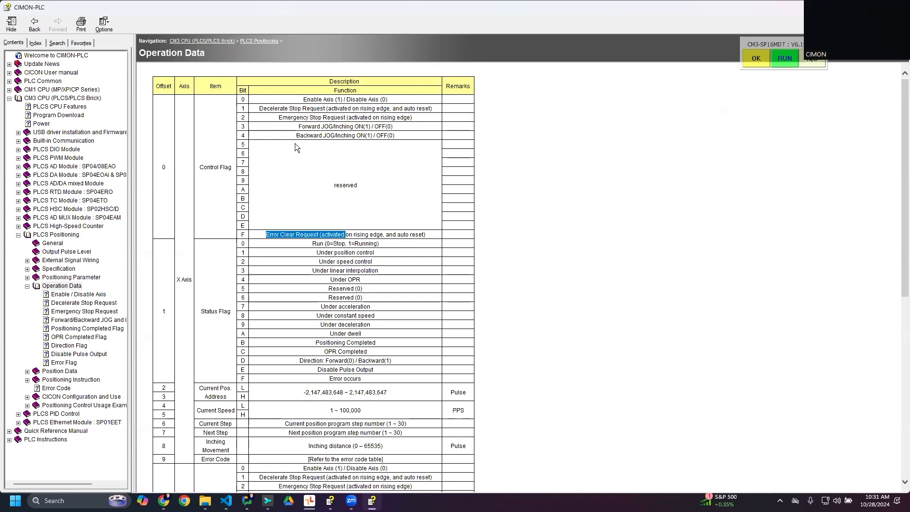
- Examine how the Emergency Stop Request (bit 2) and Error Clear Request (bit F) of the X axis Control Flag are activated
{"action": "left_click_drag", "start_coordinate": [279, 117], "coordinate": [323, 117]}
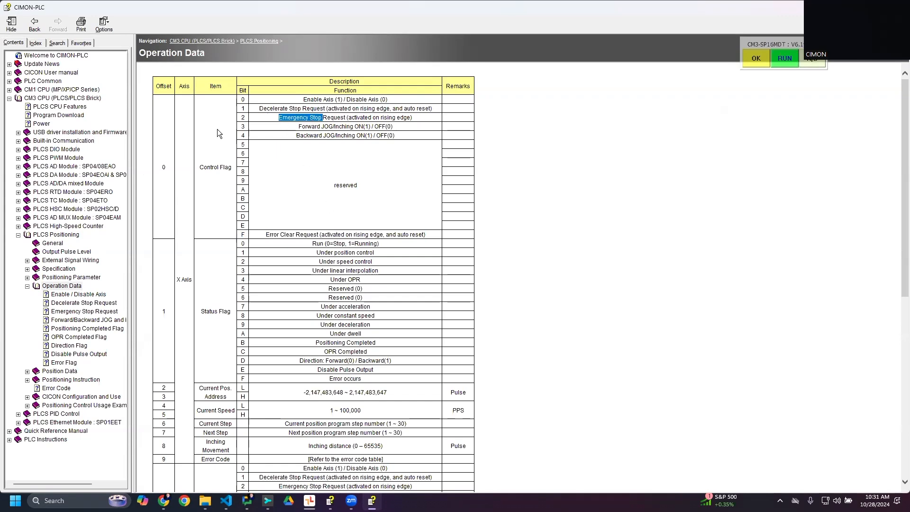
{"action": "left_click", "coordinate": [245, 126]}
{"action": "left_click_drag", "start_coordinate": [279, 117], "coordinate": [416, 118]}
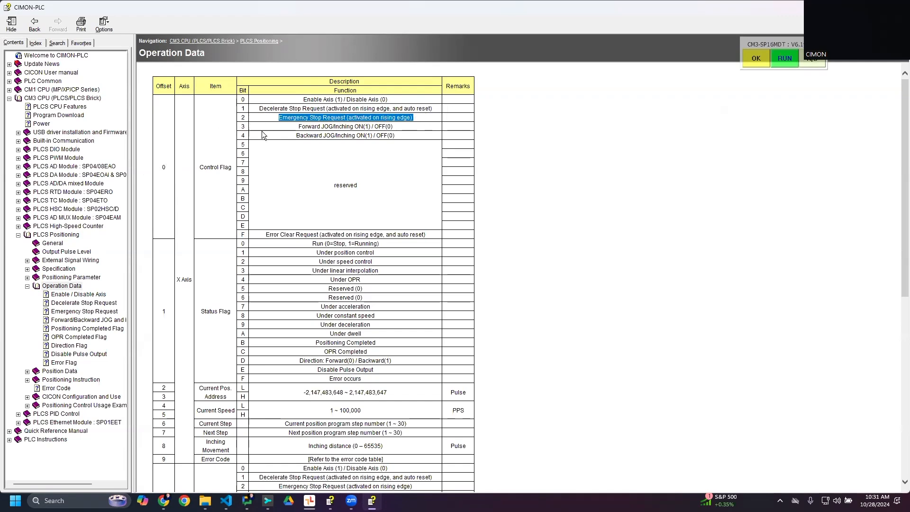
{"action": "double_click", "coordinate": [248, 236]}
{"action": "left_click_drag", "start_coordinate": [311, 234], "coordinate": [427, 235]}
{"action": "left_click", "coordinate": [325, 242]}
{"action": "left_click_drag", "start_coordinate": [333, 234], "coordinate": [288, 237]}
{"action": "left_click", "coordinate": [298, 242]}
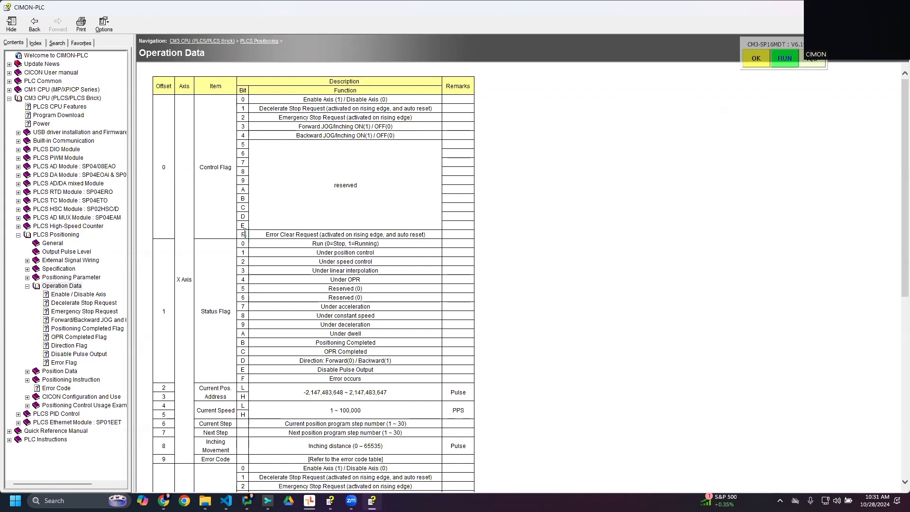
- Switch back to CICON, start an online edit of the Pgm000 ladder and add a rising-edge contact M100.0 on rung 7
{"action": "key", "text": "alt+Tab"}
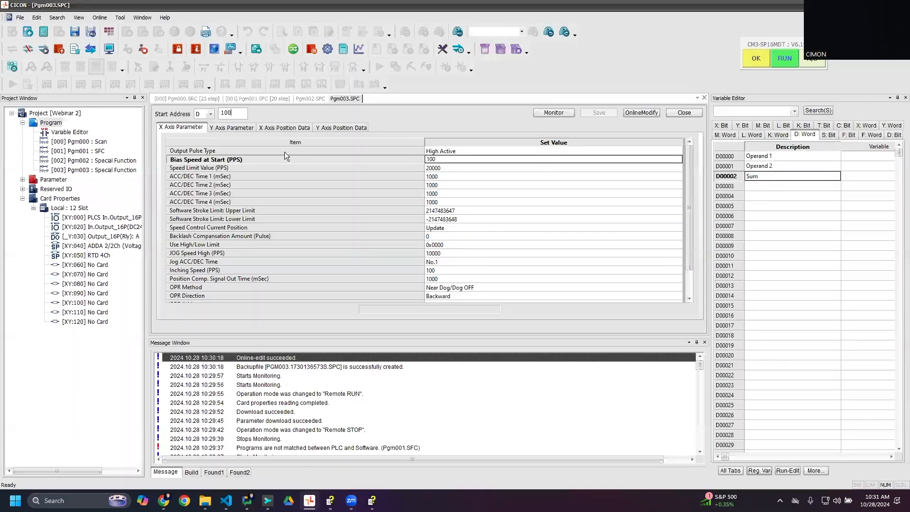
{"action": "left_click", "coordinate": [187, 100]}
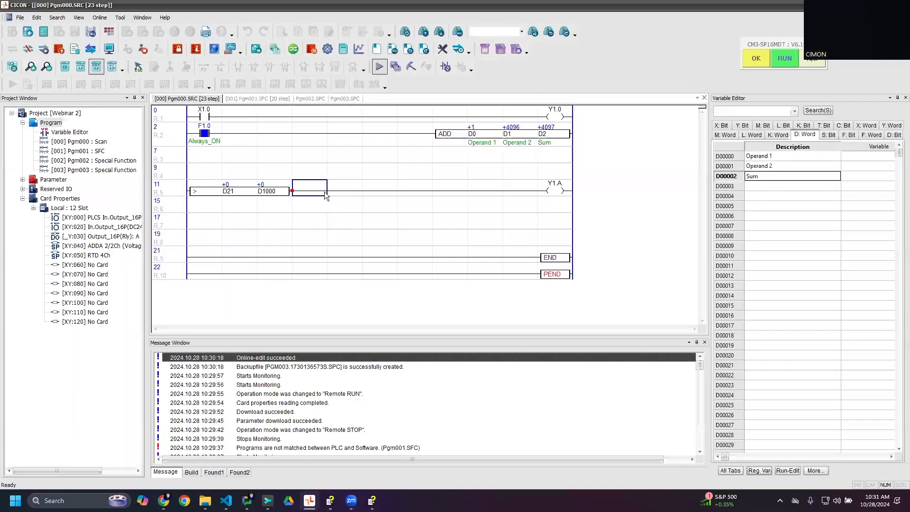
{"action": "left_click", "coordinate": [171, 190]}
{"action": "left_click", "coordinate": [198, 222]}
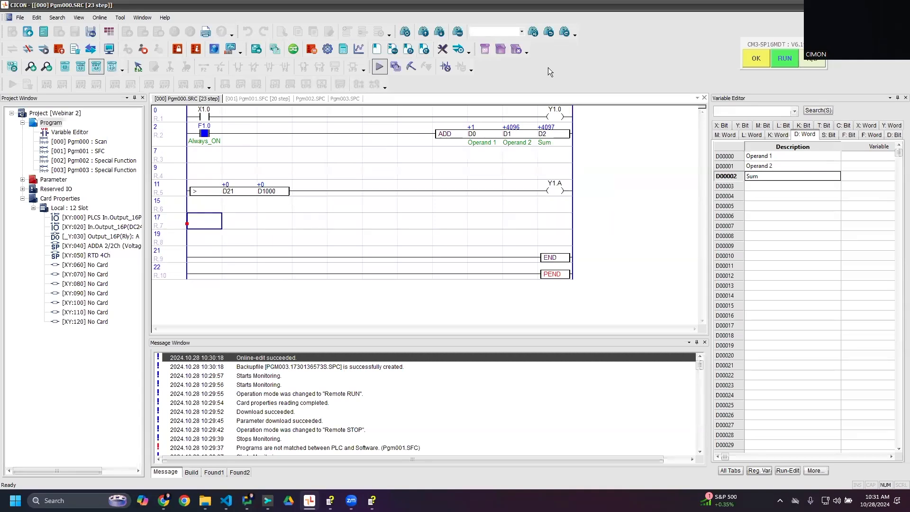
{"action": "left_click", "coordinate": [405, 75]}
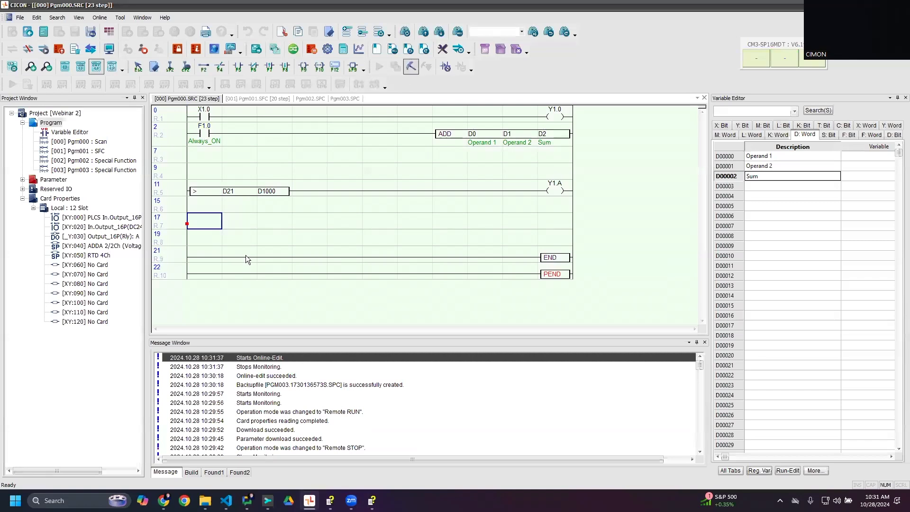
{"action": "key", "text": "F7"}
{"action": "type", "text": "M100.0"}
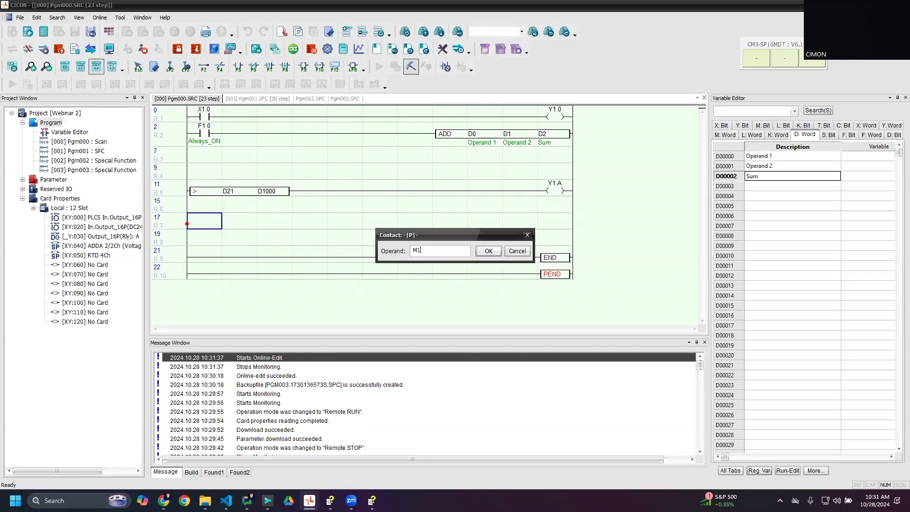
{"action": "key", "text": "Return"}
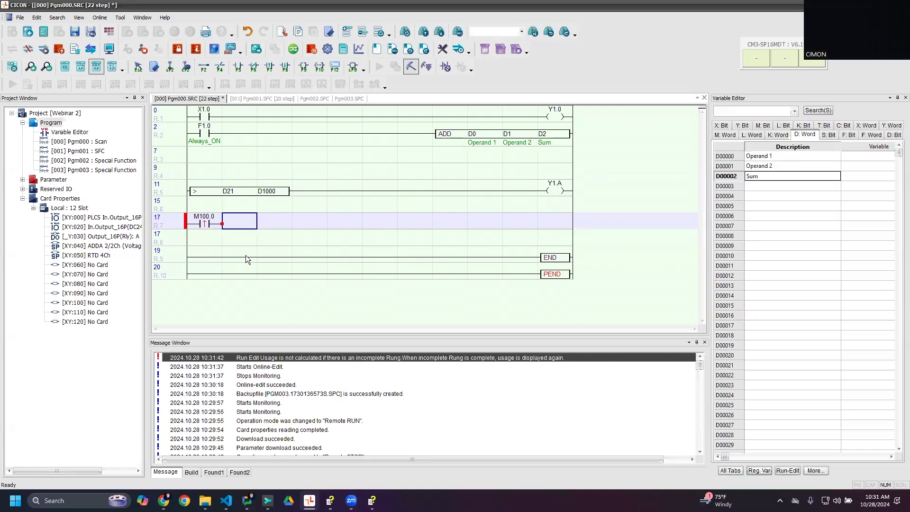
- Complete rung 7 with an output coil addressed D100.3
{"action": "key", "text": "F9"}
{"action": "type", "text": "D100"}
{"action": "key", "text": "Return"}
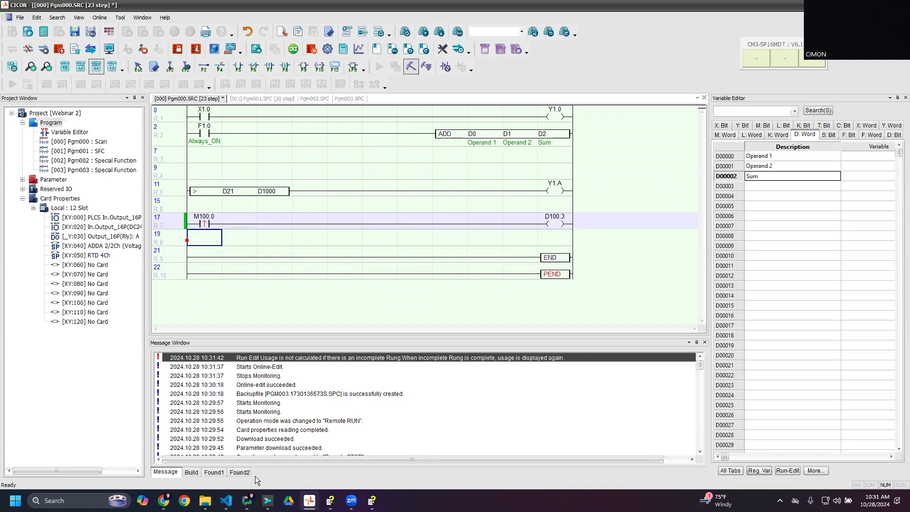
- Check the Forward JOG/Inching bit of the X axis Control Flag in the manual's Operation Data table
{"action": "left_click", "coordinate": [372, 500]}
{"action": "left_click", "coordinate": [372, 501]}
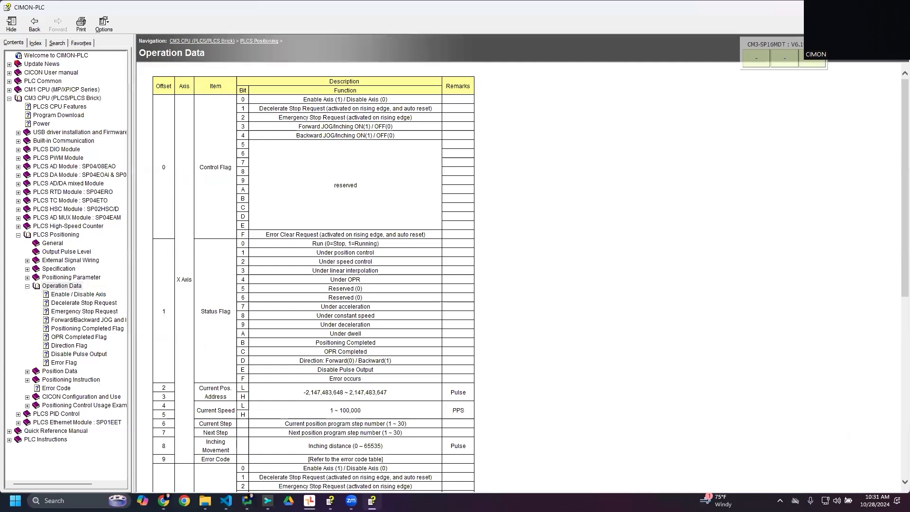
{"action": "left_click", "coordinate": [267, 500]}
{"action": "left_click", "coordinate": [372, 500]}
{"action": "left_click_drag", "start_coordinate": [299, 127], "coordinate": [393, 128]}
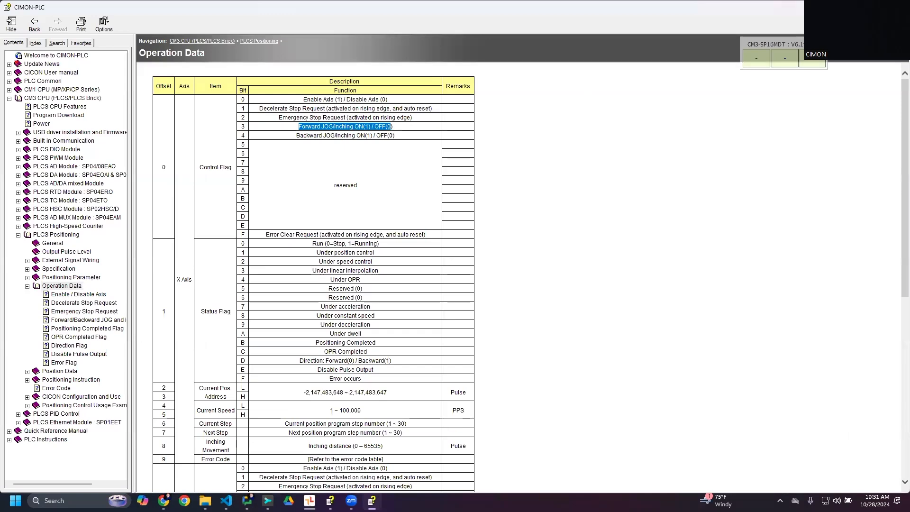
- Return to CICON, write the ladder edit to the PLC online and open the X axis monitor of Pgm003
{"action": "key", "text": "alt+Tab"}
{"action": "left_click", "coordinate": [260, 242]}
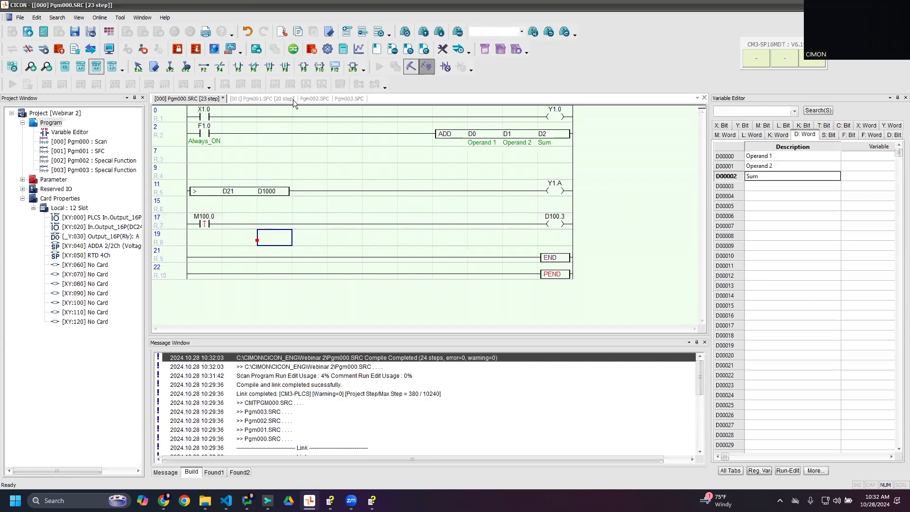
{"action": "left_click", "coordinate": [335, 99]}
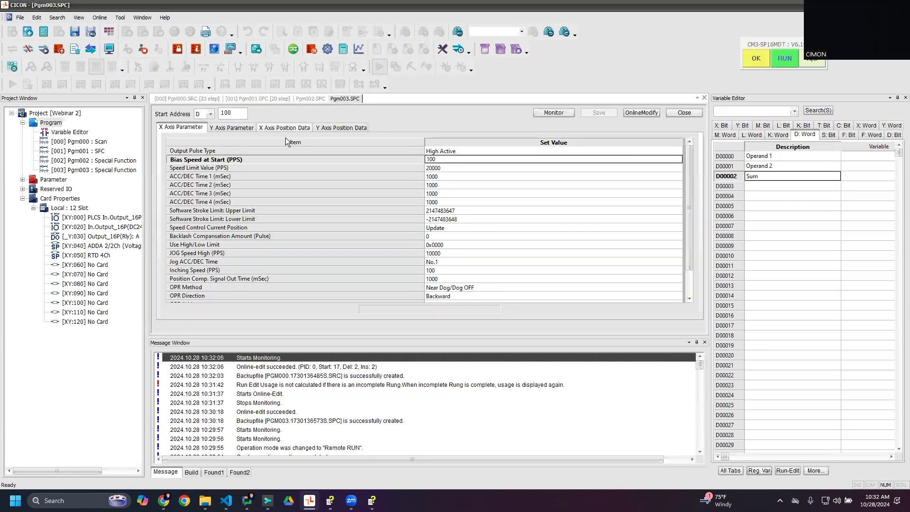
{"action": "left_click", "coordinate": [551, 112]}
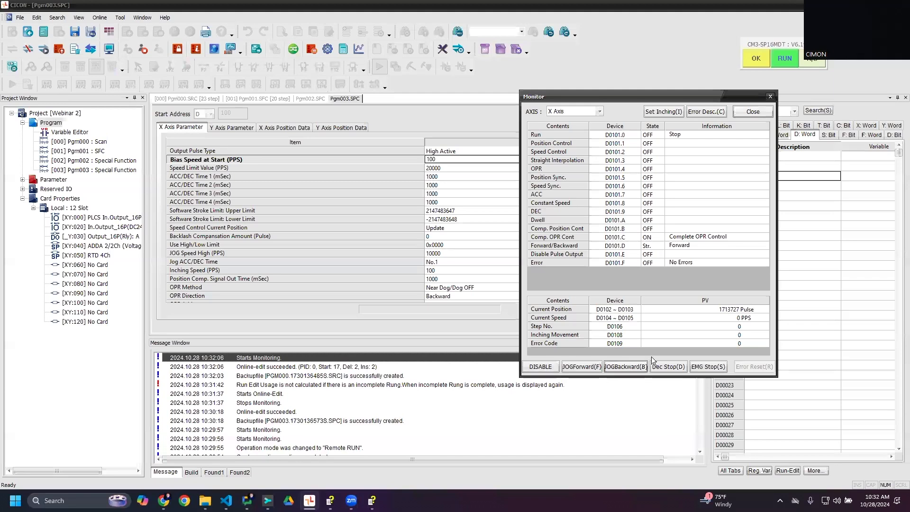
- Turn on M100.0 in Pgm000 to jog the X axis forward, and stop the axis with an emergency stop
{"action": "left_click", "coordinate": [188, 99]}
{"action": "left_click", "coordinate": [218, 218]}
{"action": "double_click", "coordinate": [215, 217]}
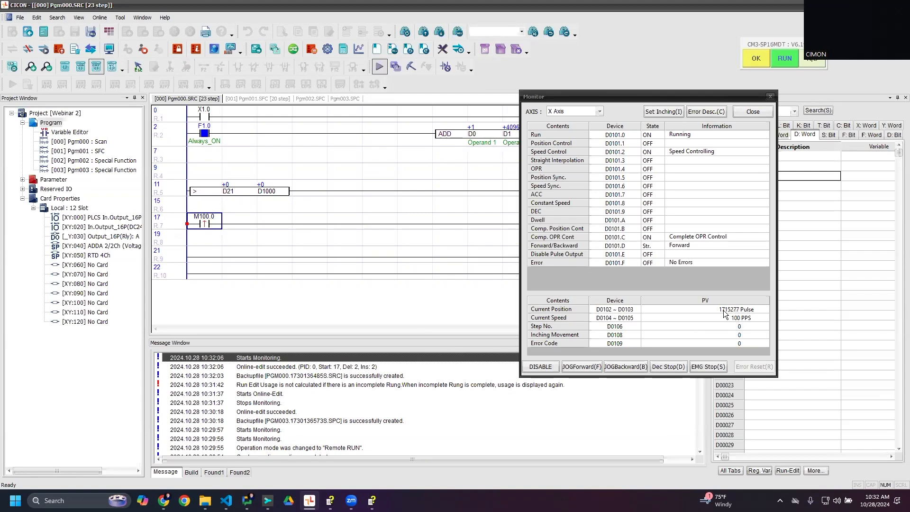
{"action": "left_click", "coordinate": [705, 371]}
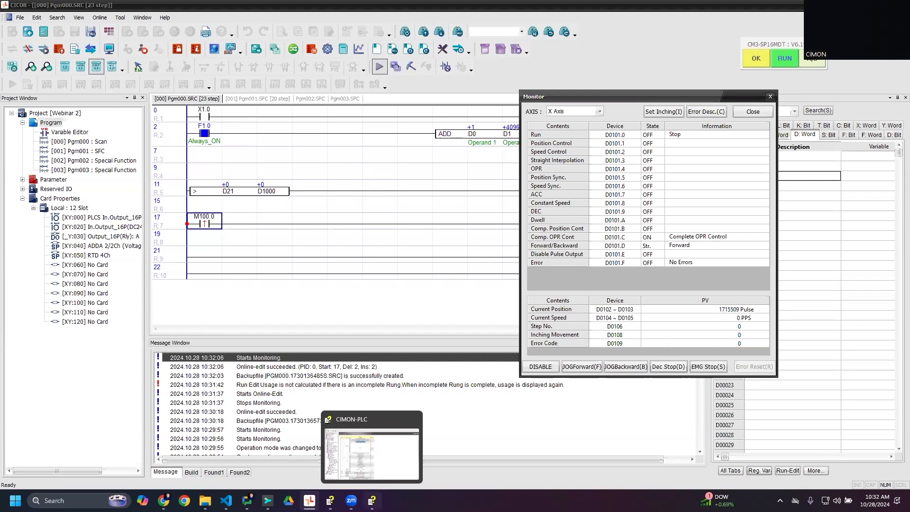
- Look up the offsets of the X axis current position address in the manual's Operation Data table
{"action": "left_click", "coordinate": [370, 249]}
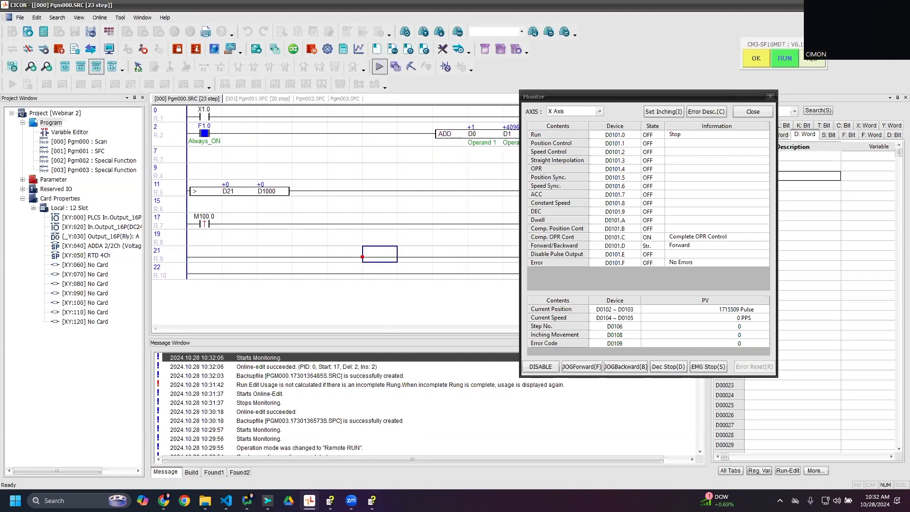
{"action": "left_click", "coordinate": [372, 500]}
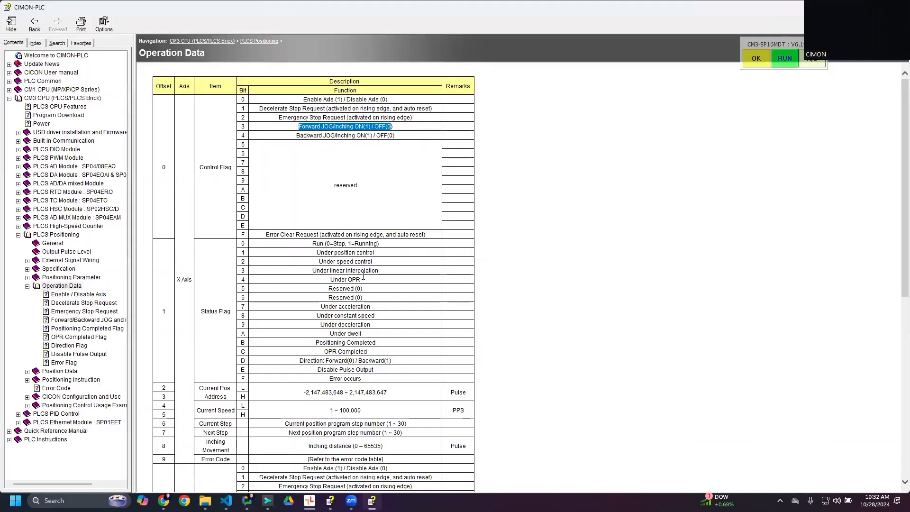
{"action": "scroll", "coordinate": [363, 276], "scroll_direction": "down", "scroll_amount": 3}
{"action": "left_click_drag", "start_coordinate": [198, 260], "coordinate": [163, 261]}
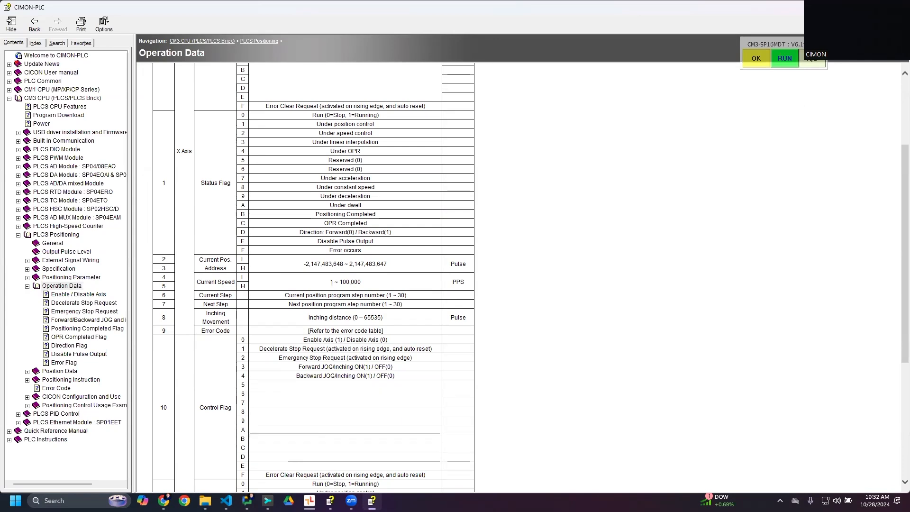
{"action": "left_click", "coordinate": [854, 8]}
- Start another online edit of the Pgm000 ladder and close the X axis monitor
{"action": "left_click", "coordinate": [307, 270]}
{"action": "left_click", "coordinate": [216, 243]}
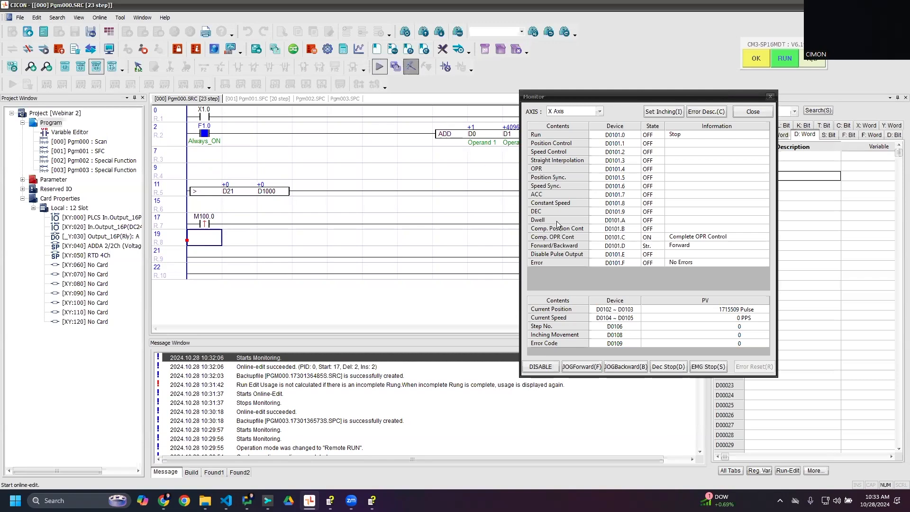
{"action": "left_click", "coordinate": [752, 112]}
{"action": "left_click", "coordinate": [524, 238]}
{"action": "left_click", "coordinate": [543, 241]}
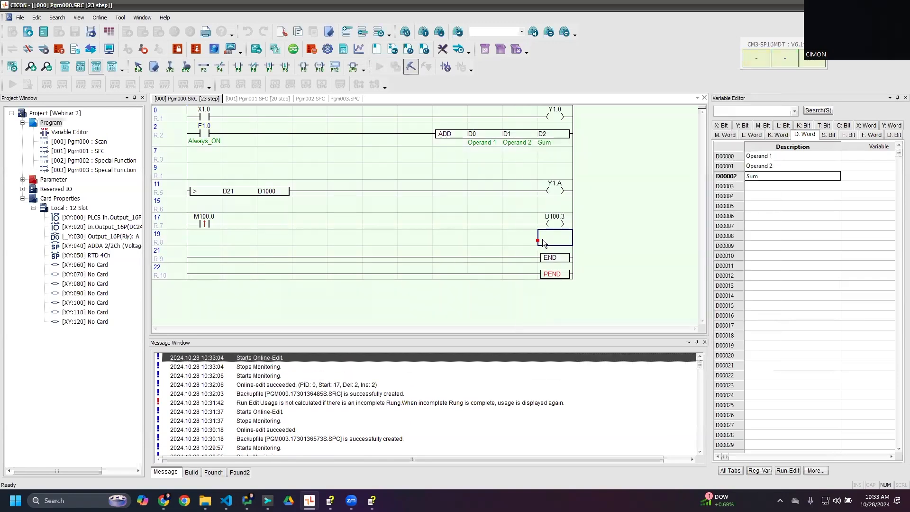
{"action": "key", "text": "F5"}
{"action": "key", "text": "Escape"}
{"action": "key", "text": "F5"}
{"action": "key", "text": "Escape"}
- Insert a greater-than comparison of D102 with D1000 at the start of rung 8
{"action": "left_click", "coordinate": [212, 240]}
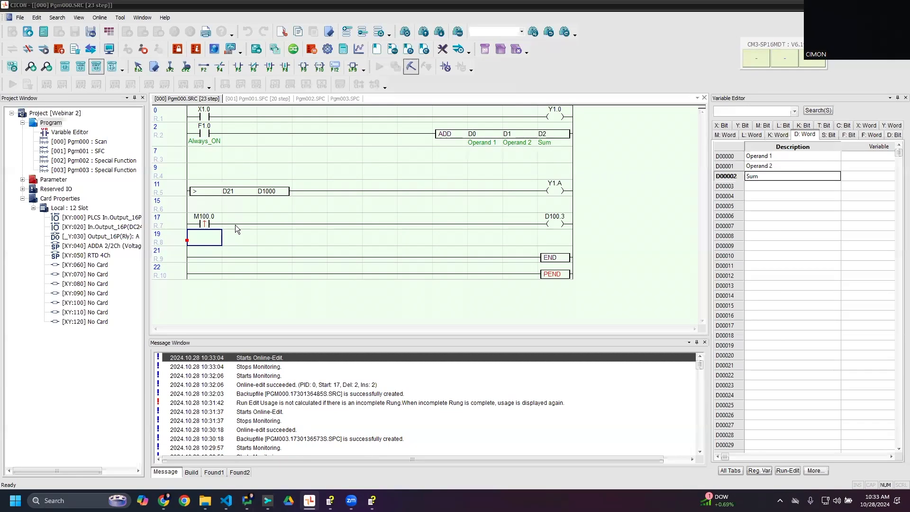
{"action": "type", "text": "> D10000"}
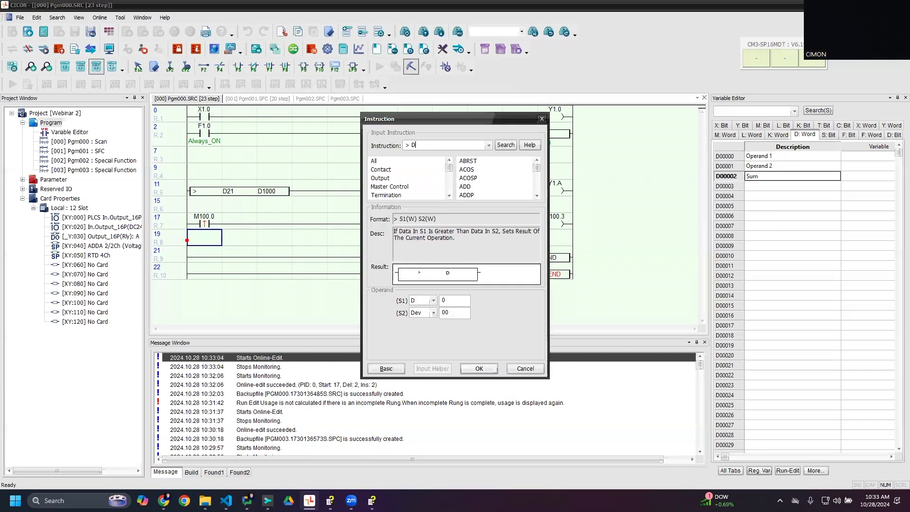
{"action": "key", "text": "BackSpace"}
{"action": "key", "text": "BackSpace"}
{"action": "key", "text": "BackSpace"}
{"action": "key", "text": "BackSpace"}
{"action": "key", "text": "BackSpace"}
{"action": "type", "text": "102 D1000"}
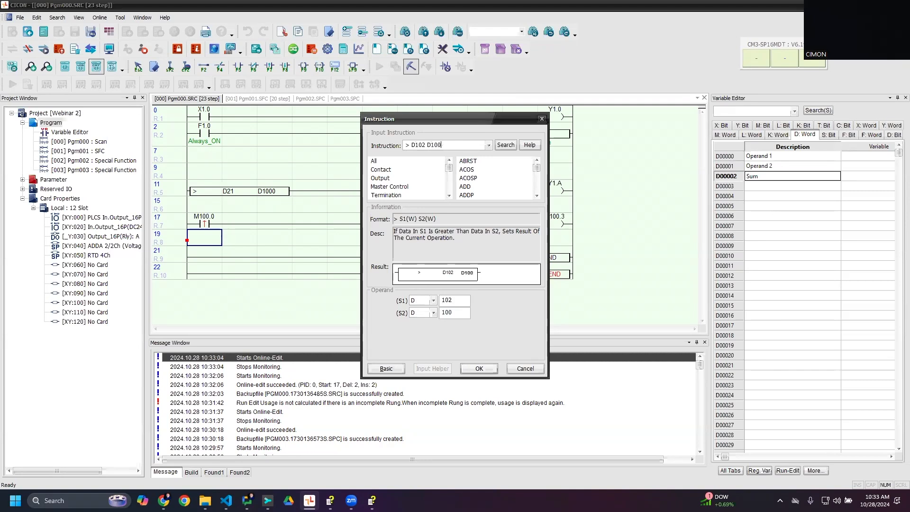
{"action": "key", "text": "Return"}
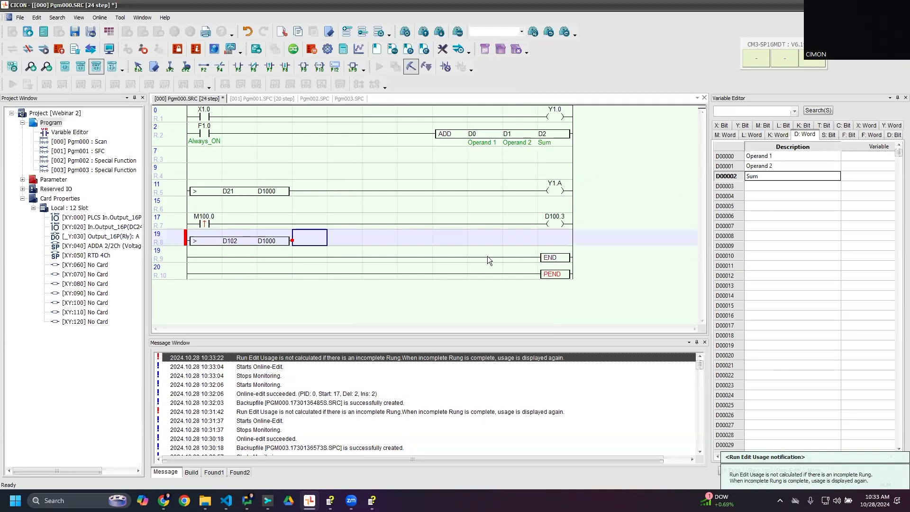
- Complete rung 8 with output coil Y1.B and write the edit to the PLC online
{"action": "key", "text": "F9"}
{"action": "type", "text": "Y1"}
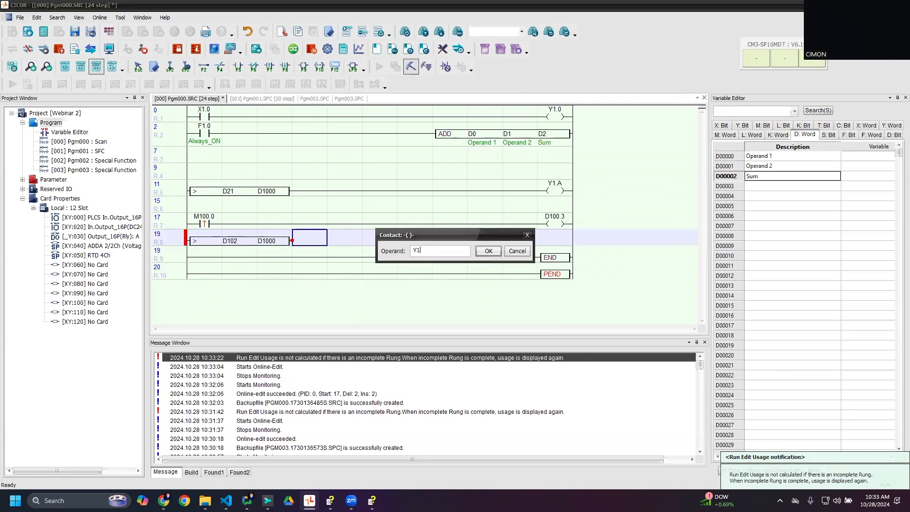
{"action": "type", "text": ".B"}
{"action": "left_click", "coordinate": [488, 255]}
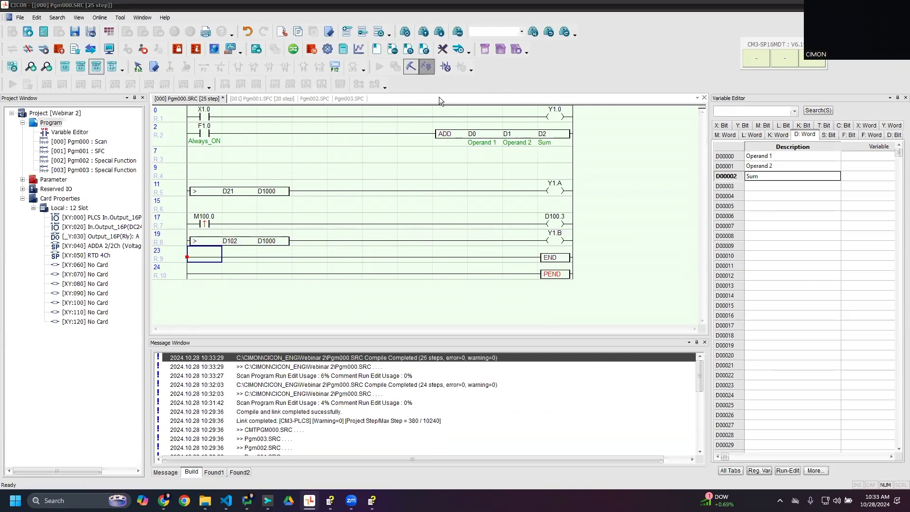
- Change the rung 8 comparison to the double-word instruction D> and write the change to the PLC online
{"action": "left_click", "coordinate": [239, 238]}
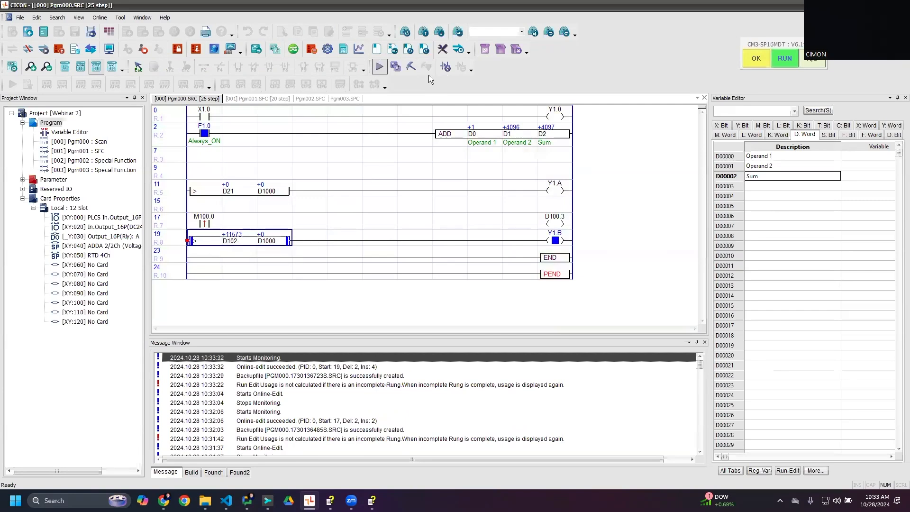
{"action": "left_click", "coordinate": [416, 68]}
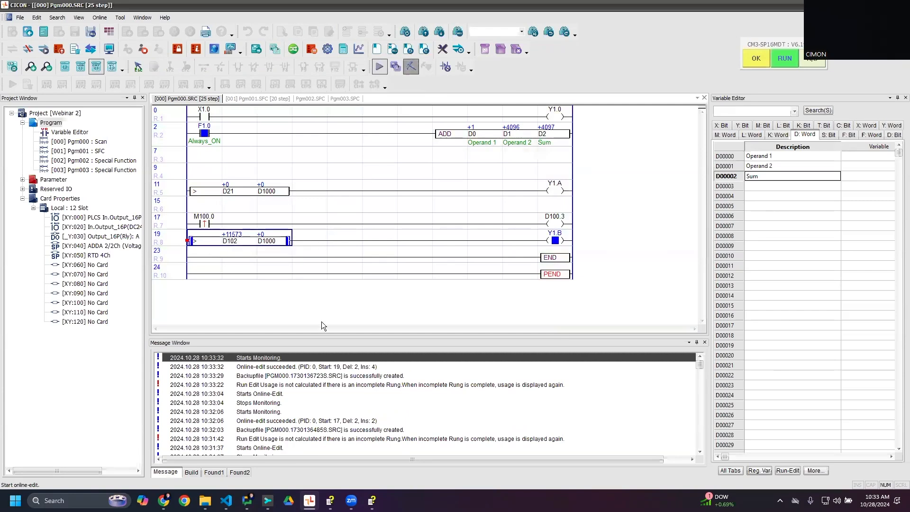
{"action": "double_click", "coordinate": [193, 238]}
{"action": "key", "text": "Home"}
{"action": "type", "text": "D"}
{"action": "key", "text": "Return"}
{"action": "left_click", "coordinate": [429, 69]}
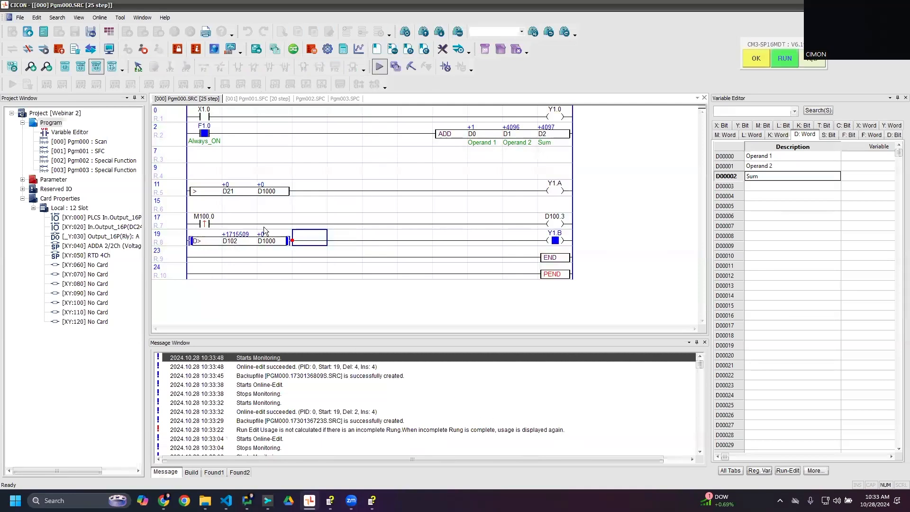
- Review the X axis control, status and current position entries in the manual's Operation Data table
{"action": "left_click", "coordinate": [372, 500]}
{"action": "scroll", "coordinate": [408, 324], "scroll_direction": "up", "scroll_amount": 1}
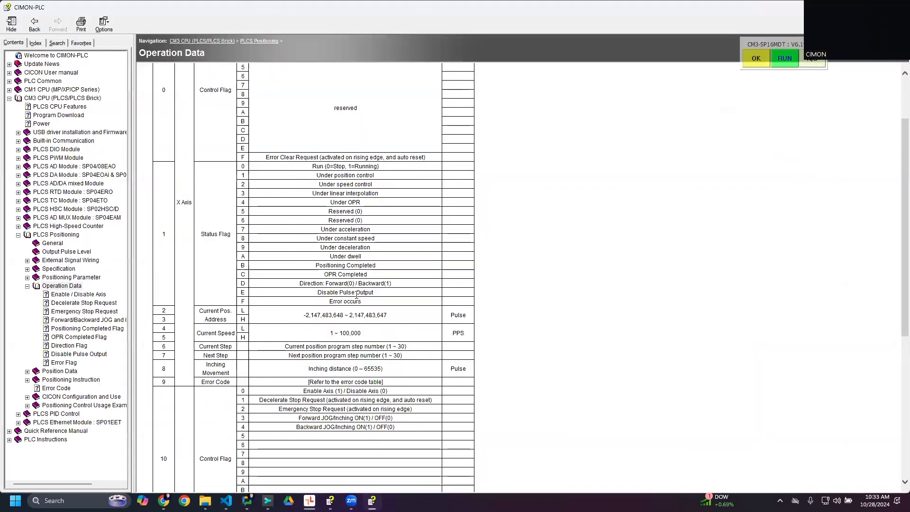
{"action": "scroll", "coordinate": [306, 332], "scroll_direction": "down", "scroll_amount": 5}
{"action": "scroll", "coordinate": [276, 263], "scroll_direction": "up", "scroll_amount": 8}
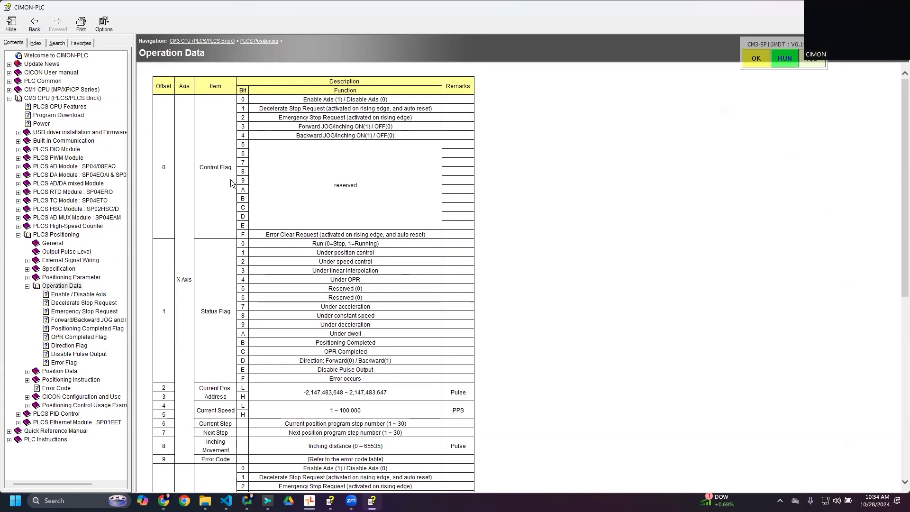
- Return to CICON and review the high-speed counter settings in Pgm002, the positioning parameters in Pgm003 and the Pgm001 SFC
{"action": "key", "text": "alt+Tab"}
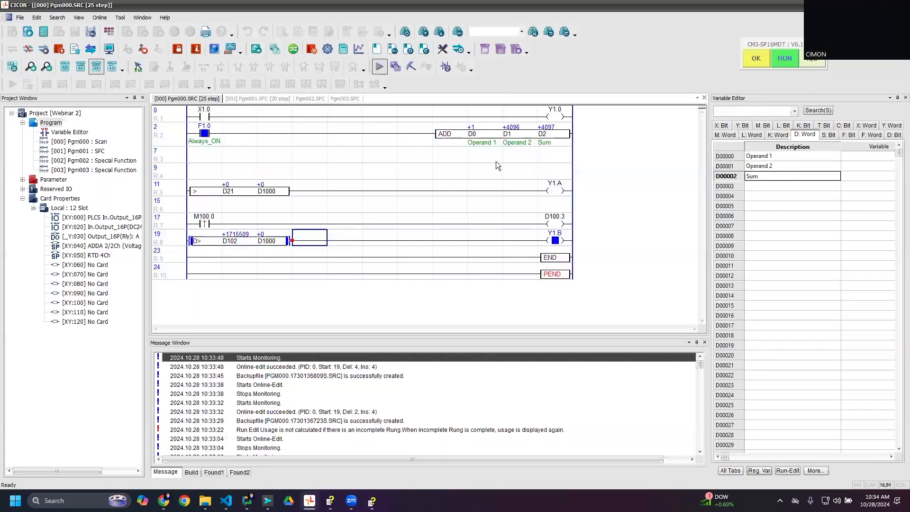
{"action": "left_click", "coordinate": [282, 99]}
{"action": "left_click", "coordinate": [310, 98]}
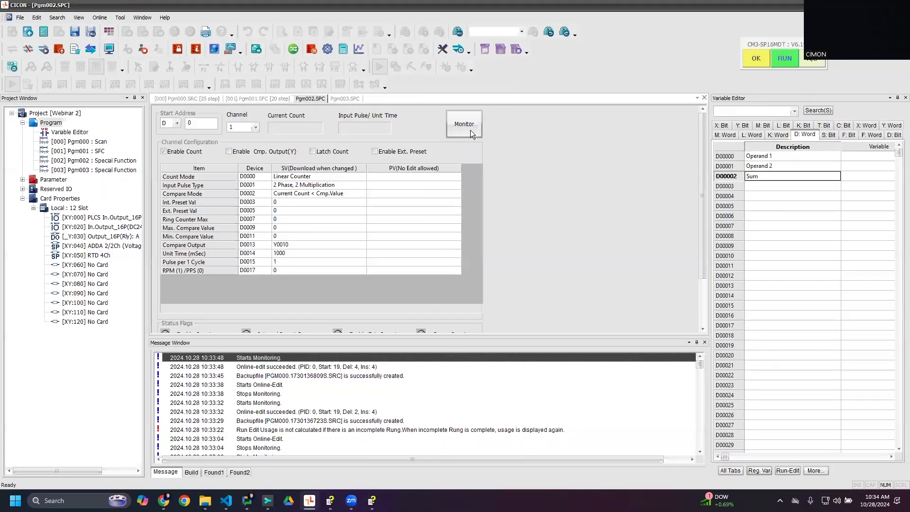
{"action": "scroll", "coordinate": [451, 237], "scroll_direction": "down", "scroll_amount": 3}
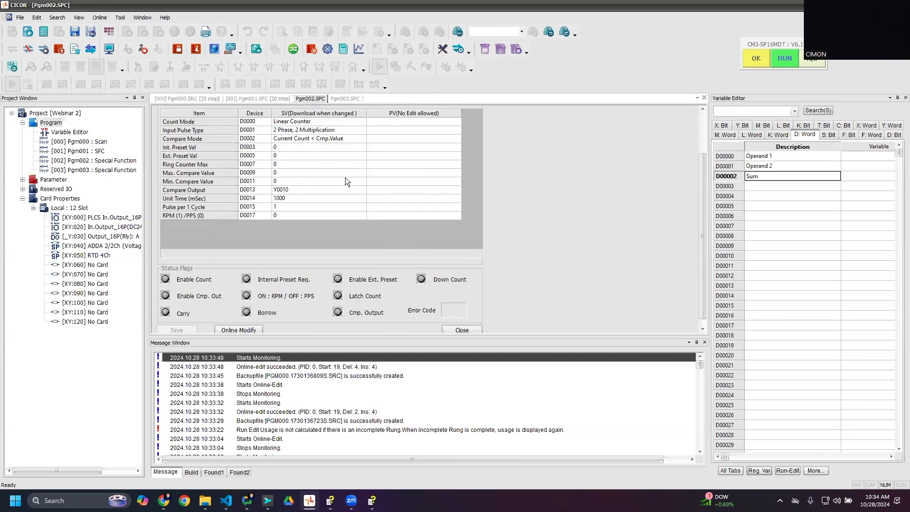
{"action": "scroll", "coordinate": [345, 177], "scroll_direction": "up", "scroll_amount": 3}
{"action": "left_click", "coordinate": [345, 98]}
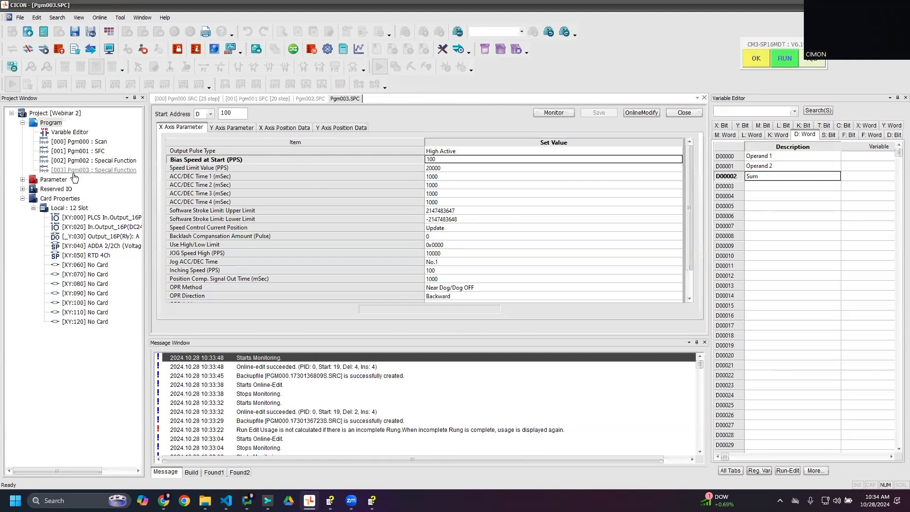
{"action": "left_click", "coordinate": [261, 97]}
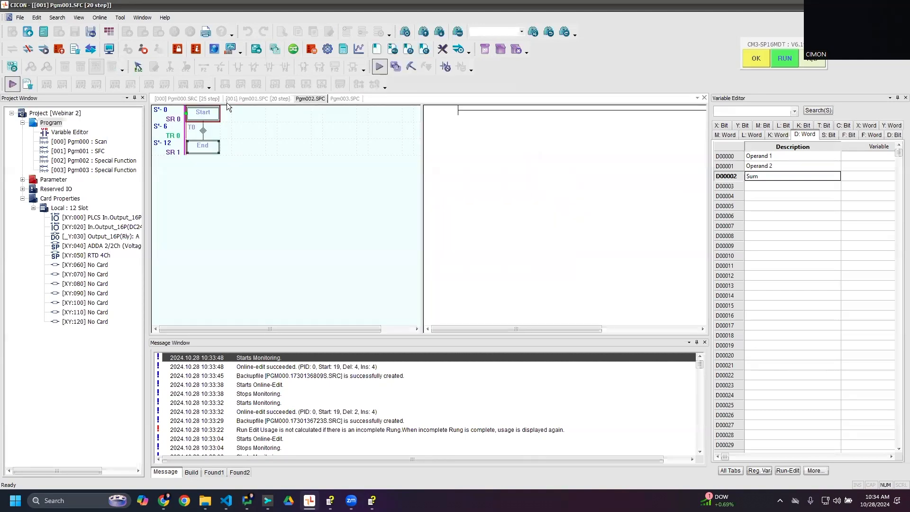
- Open the X axis monitor from the Pgm003 positioning program and jog the axis forward and backward
{"action": "left_click", "coordinate": [328, 98]}
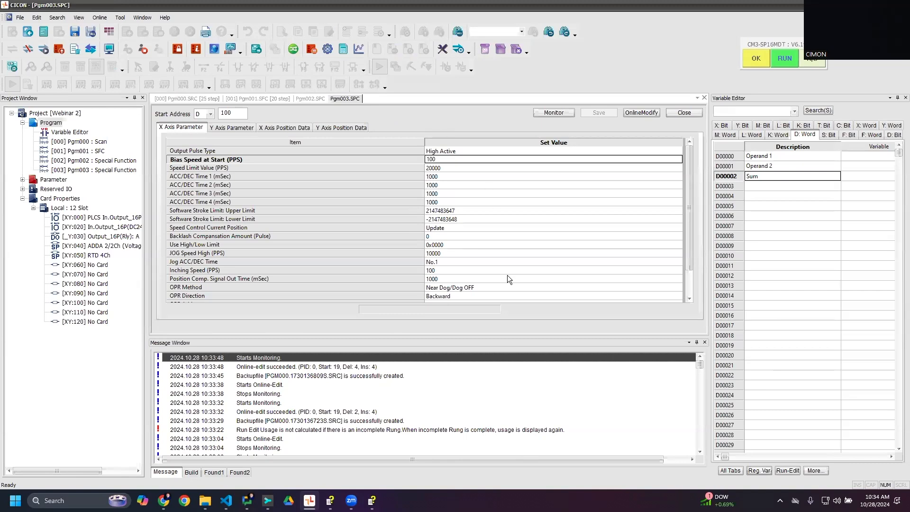
{"action": "left_click", "coordinate": [549, 112]}
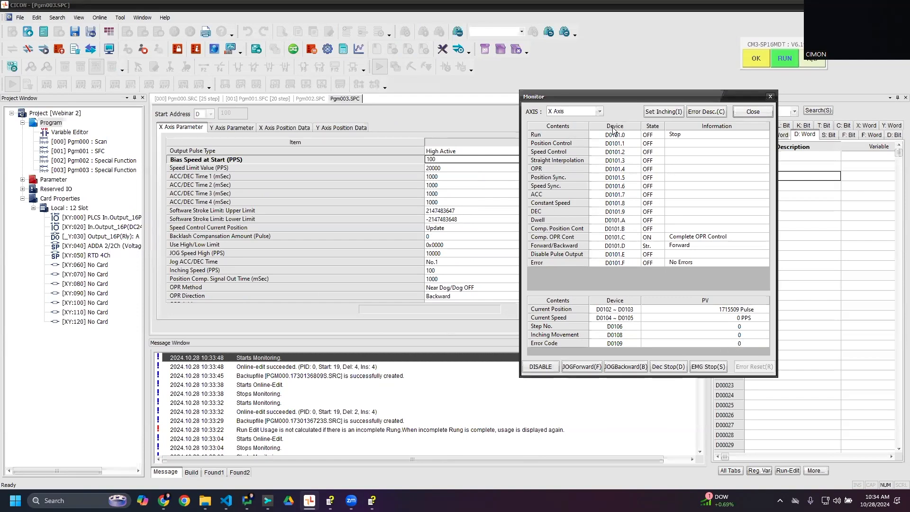
{"action": "left_click", "coordinate": [581, 367]}
{"action": "left_click", "coordinate": [643, 366]}
{"action": "left_click", "coordinate": [643, 367]}
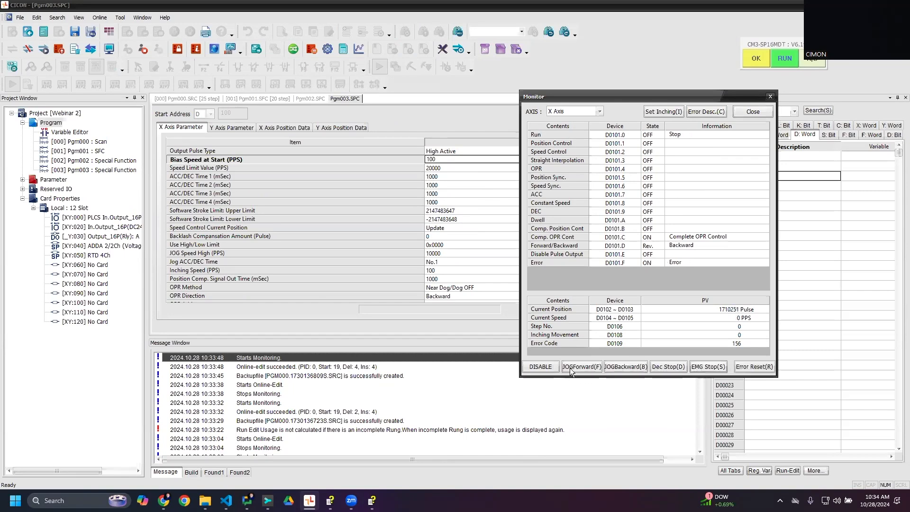
- Reset the X axis error, jog the axis backward and halt it with an emergency stop
{"action": "left_click", "coordinate": [753, 367]}
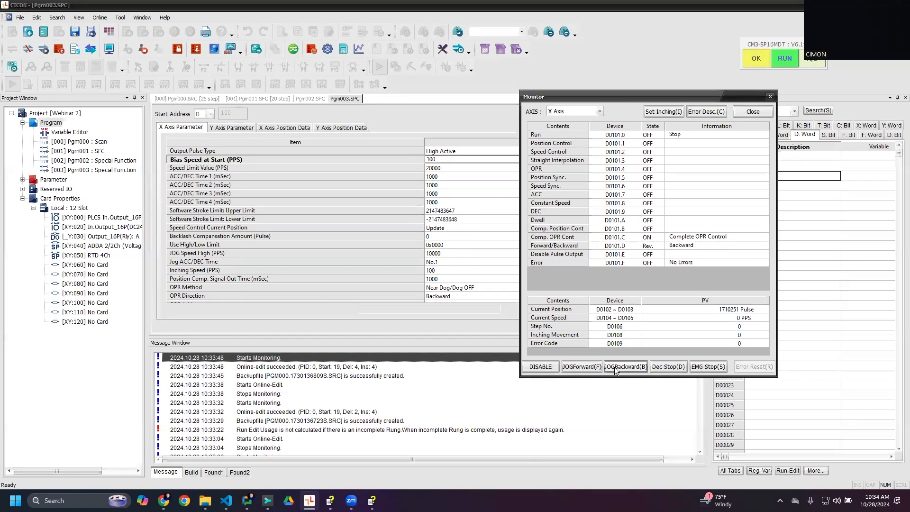
{"action": "left_click", "coordinate": [614, 366]}
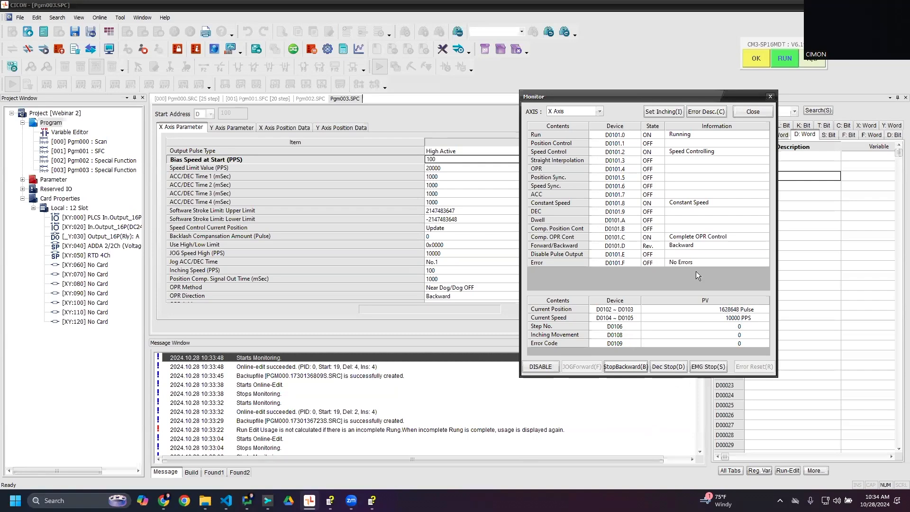
{"action": "left_click", "coordinate": [709, 368]}
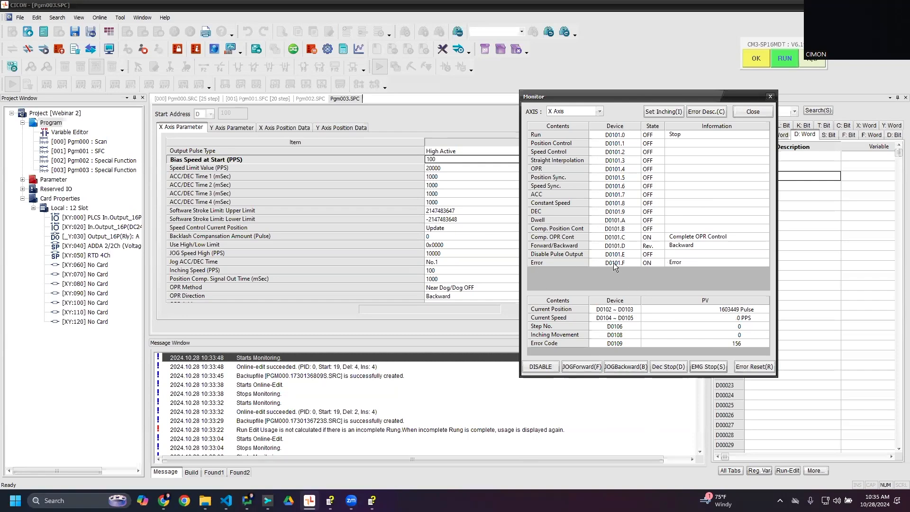
- Check the Status Flag error bit and the Control Flag Error Clear Request bit in the manual's Operation Data table
{"action": "left_click", "coordinate": [372, 501]}
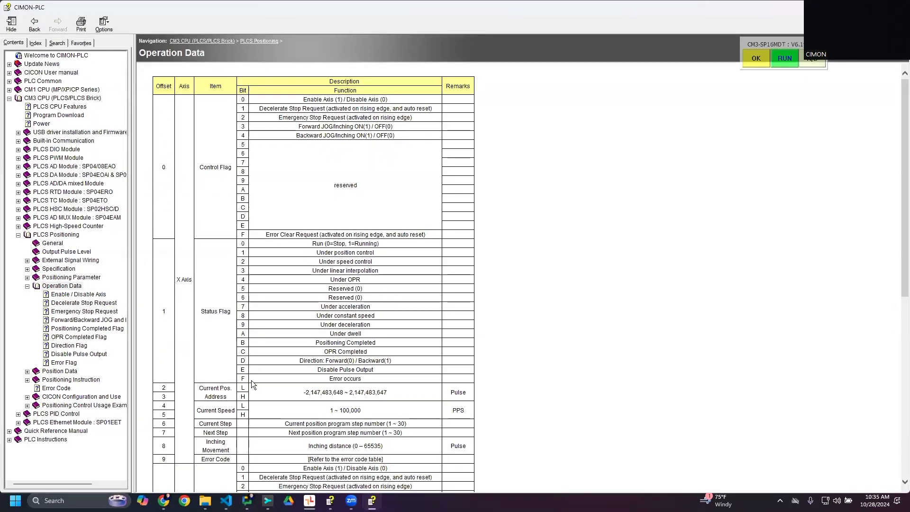
{"action": "left_click_drag", "start_coordinate": [321, 393], "coordinate": [361, 383]}
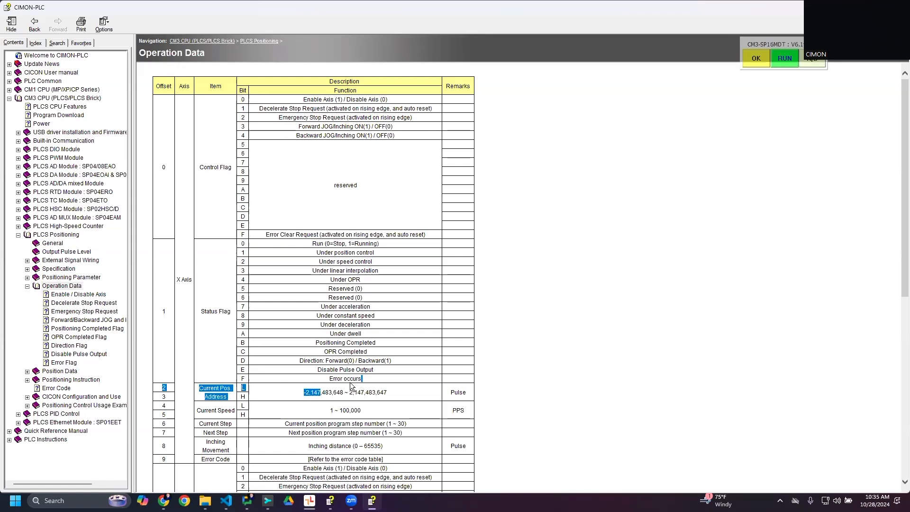
{"action": "left_click", "coordinate": [332, 385]}
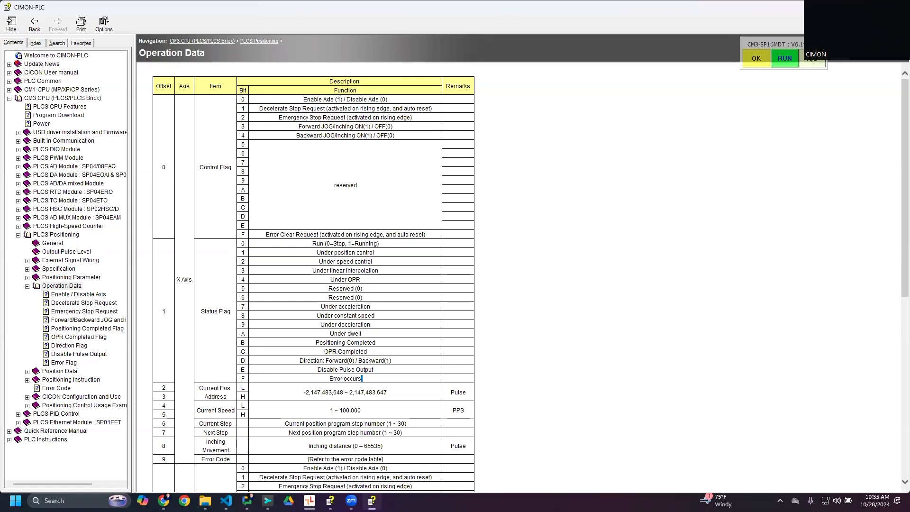
{"action": "left_click_drag", "start_coordinate": [280, 234], "coordinate": [259, 238]}
{"action": "left_click", "coordinate": [239, 233]}
{"action": "left_click_drag", "start_coordinate": [386, 240], "coordinate": [431, 234]}
{"action": "left_click", "coordinate": [431, 234]}
- Return to CICON, reset the X axis error and close the axis monitor
{"action": "key", "text": "alt+Tab"}
{"action": "left_click", "coordinate": [755, 366]}
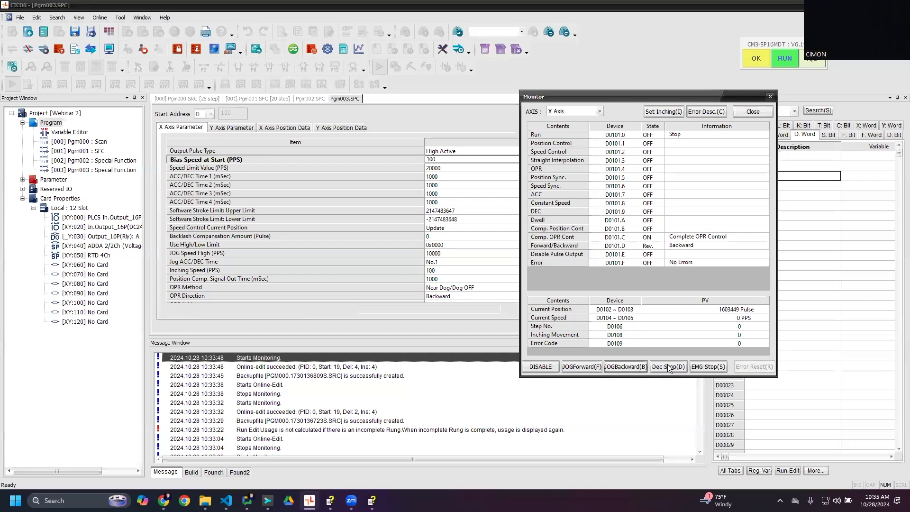
{"action": "left_click", "coordinate": [753, 112]}
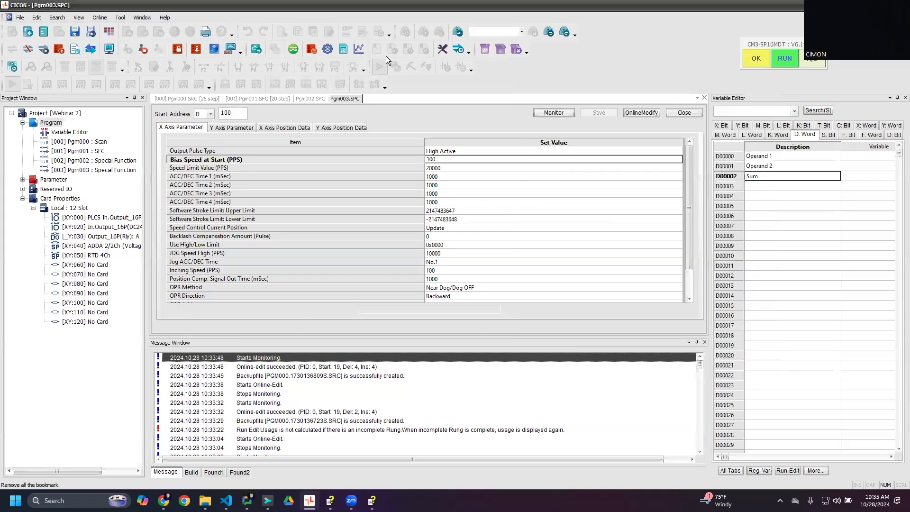
- Recheck the manual's Operation Data table and review the D100.3 output coil in the Pgm000 ladder
{"action": "left_click", "coordinate": [100, 18]}
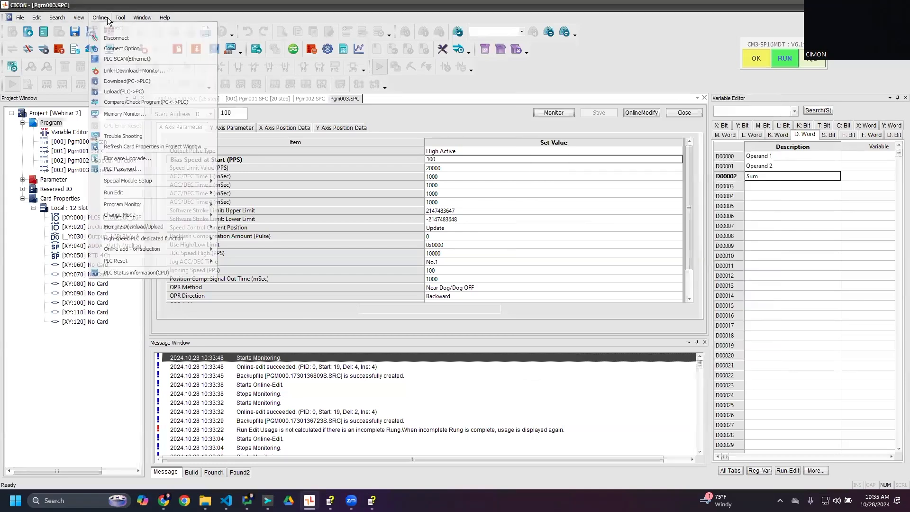
{"action": "left_click", "coordinate": [202, 9]}
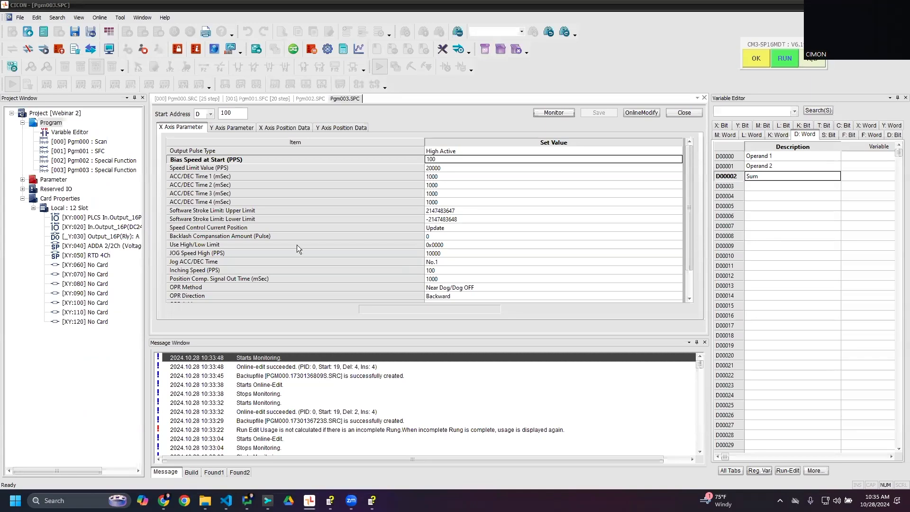
{"action": "left_click", "coordinate": [372, 500]}
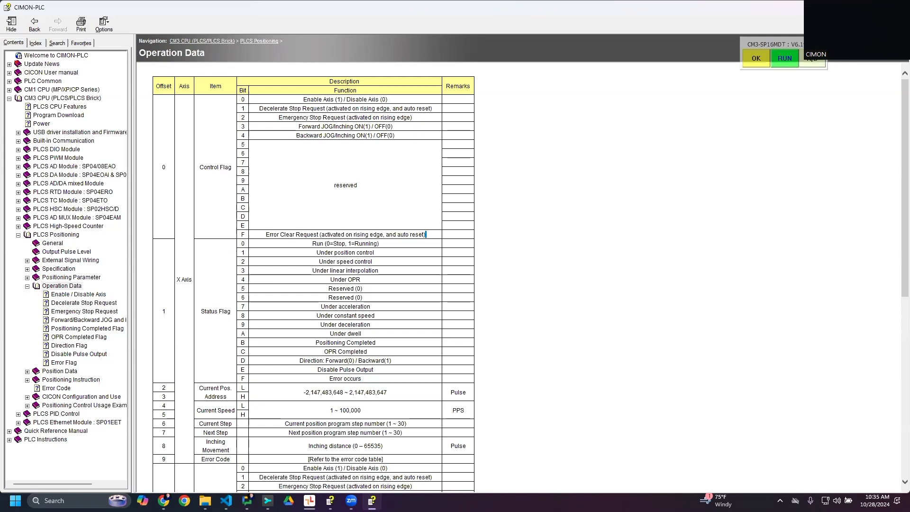
{"action": "key", "text": "alt+Tab"}
{"action": "left_click", "coordinate": [184, 99]}
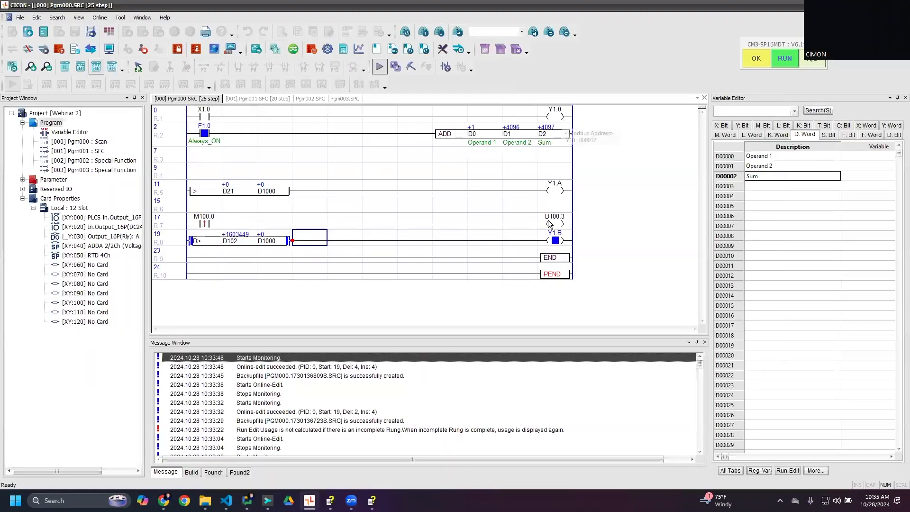
{"action": "mouse_move", "coordinate": [549, 225]}
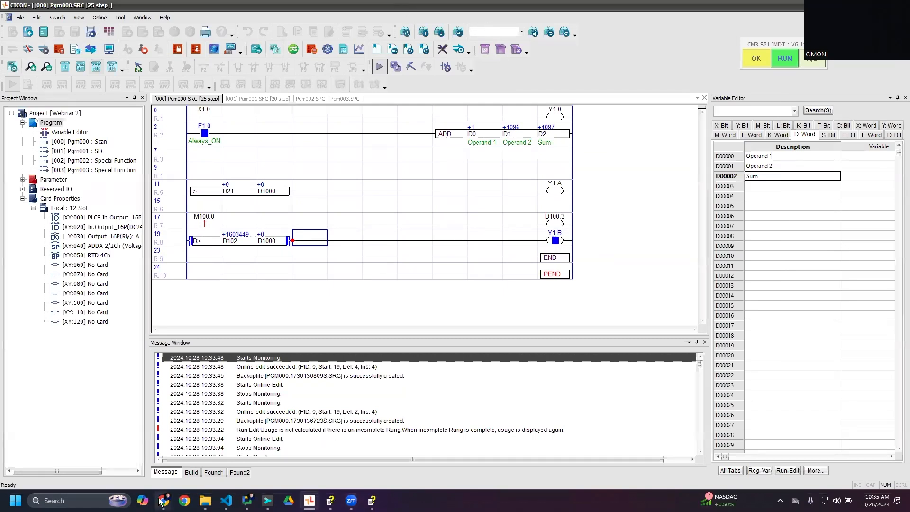
- View the CICON PLC Software documentation home page in Chrome and return to CICON
{"action": "mouse_move", "coordinate": [164, 501]}
{"action": "left_click", "coordinate": [143, 459]}
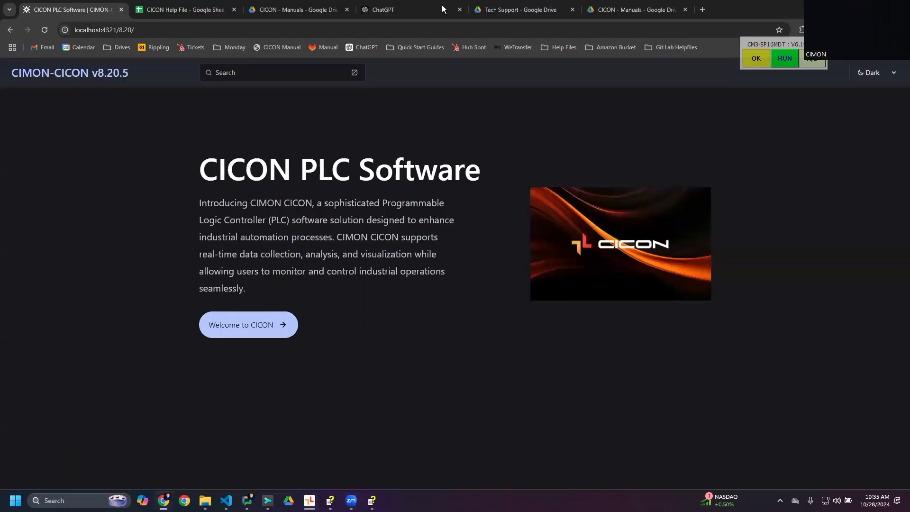
{"action": "key", "text": "alt+Tab"}
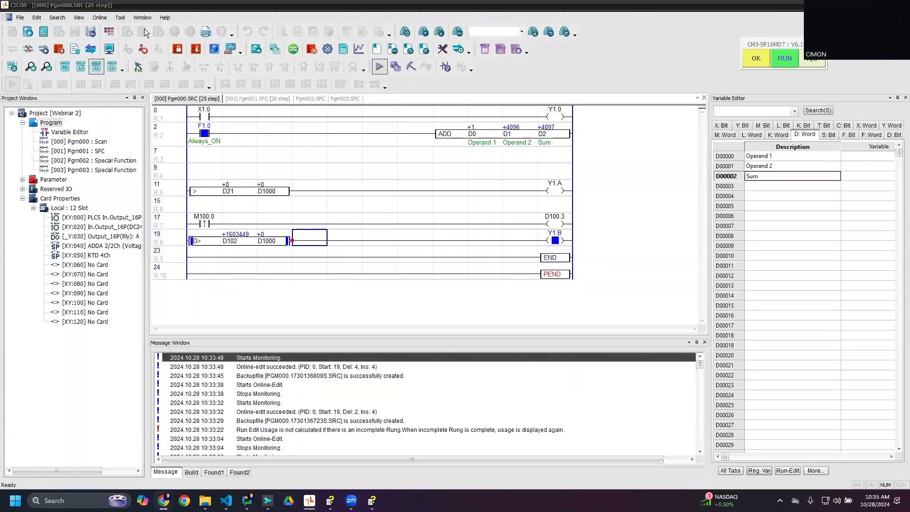
- Open the CICON help manual and look through its top-level sections, ending at CM1 CPU (MP/XP/CP Series)
{"action": "left_click", "coordinate": [164, 17]}
{"action": "left_click", "coordinate": [208, 27]}
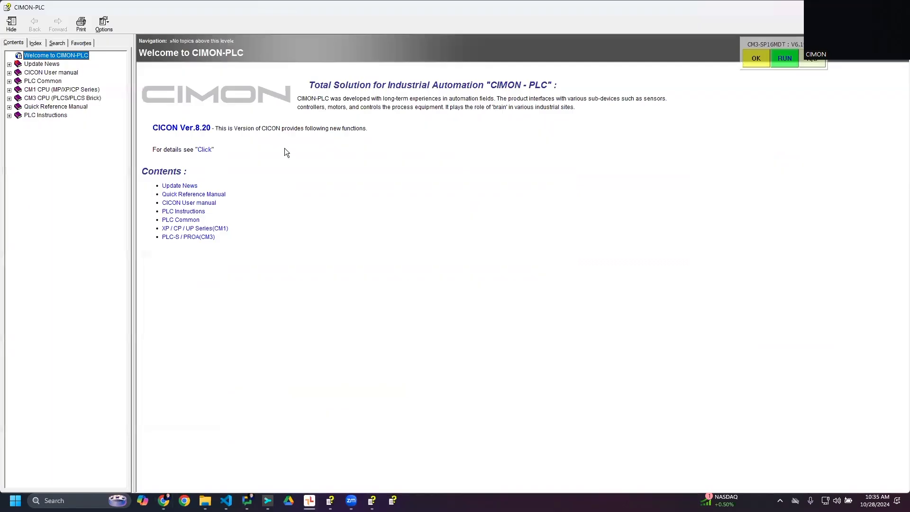
{"action": "left_click", "coordinate": [56, 108]}
{"action": "left_click", "coordinate": [56, 117]}
{"action": "left_click", "coordinate": [62, 98]}
{"action": "left_click", "coordinate": [65, 89]}
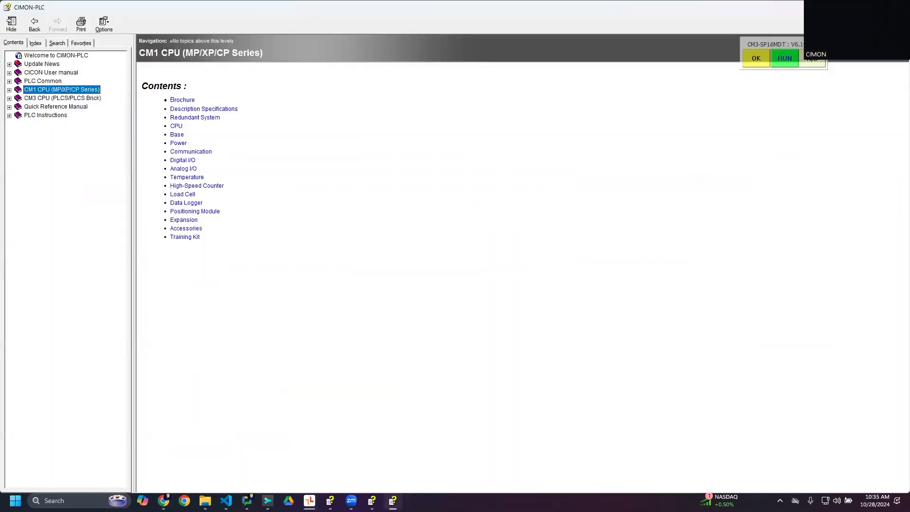
- Switch to Chrome, open the Canvas HMI manual from the Help Files bookmarks in a new tab and expand its Features section
{"action": "key", "text": "alt+Tab"}
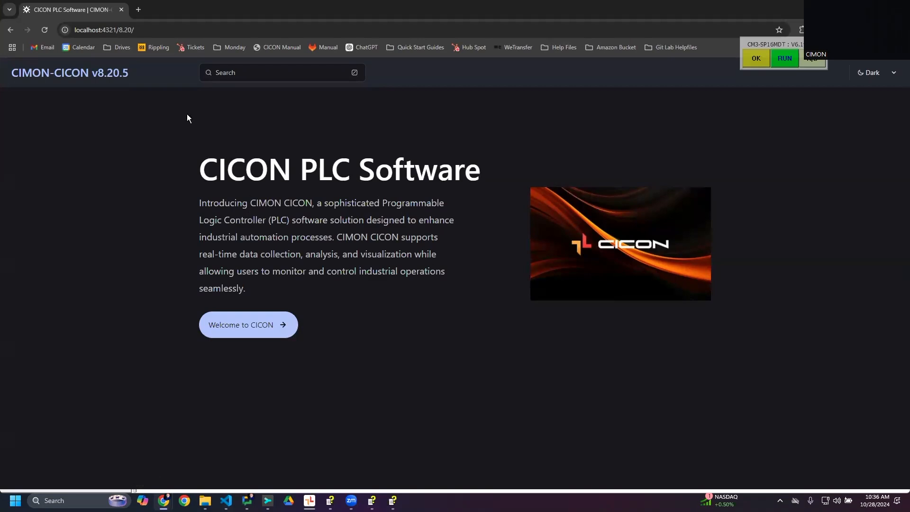
{"action": "left_click", "coordinate": [139, 9]}
{"action": "left_click", "coordinate": [561, 47]}
{"action": "left_click", "coordinate": [560, 68]}
{"action": "left_click", "coordinate": [368, 126]}
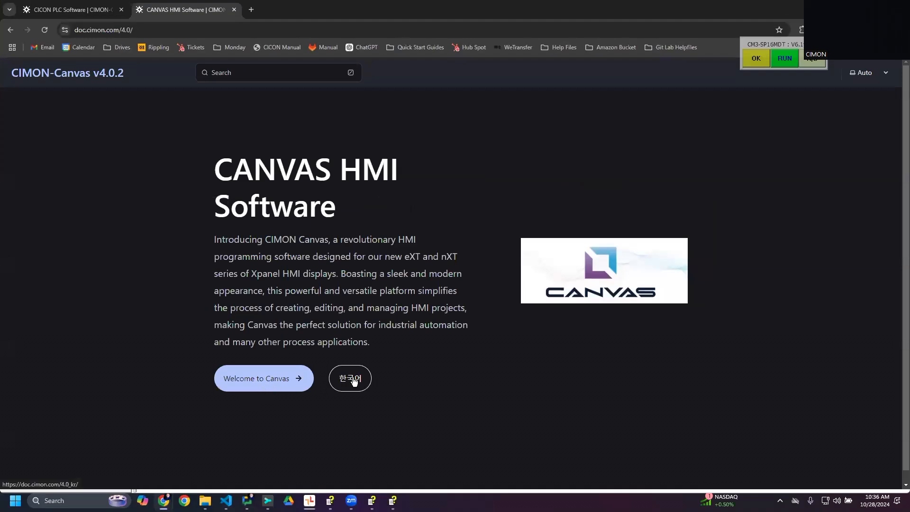
{"action": "left_click", "coordinate": [277, 378]}
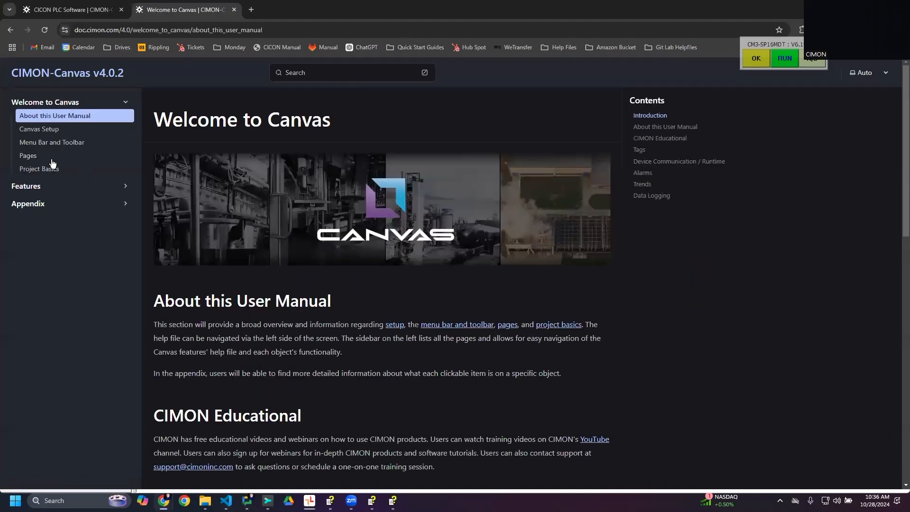
{"action": "left_click", "coordinate": [74, 188]}
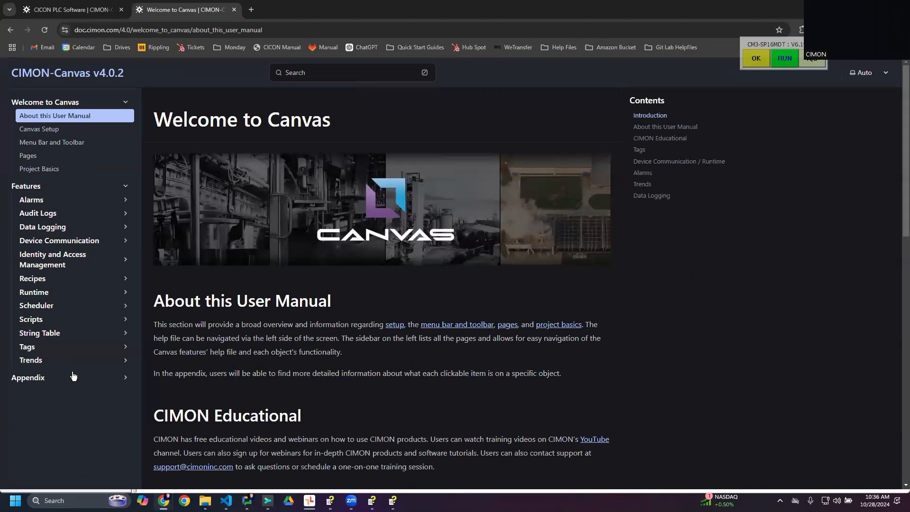
- Browse the CICON online manual's PLC Modules and Instructions sections and open the Addition page under Arithmetic Operations
{"action": "left_click", "coordinate": [71, 10]}
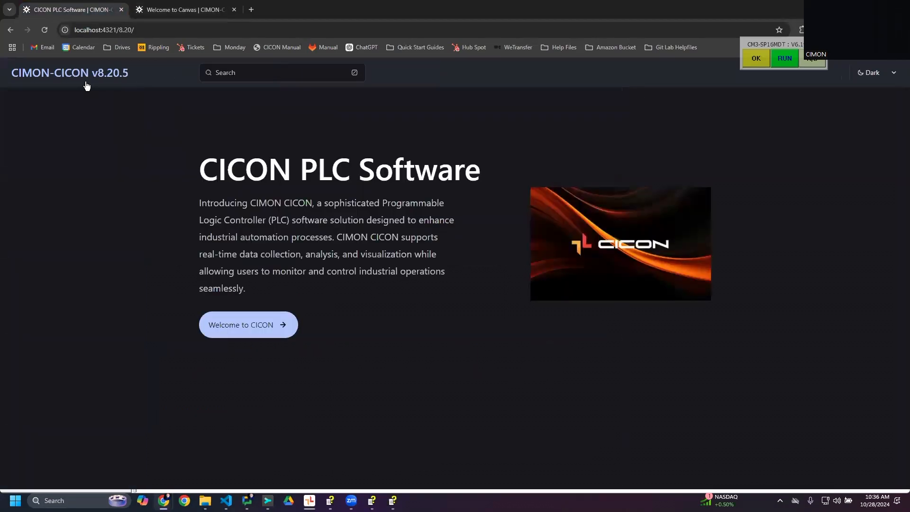
{"action": "left_click", "coordinate": [271, 326]}
{"action": "left_click", "coordinate": [62, 103]}
{"action": "left_click", "coordinate": [62, 103]}
{"action": "left_click", "coordinate": [67, 160]}
{"action": "left_click", "coordinate": [66, 188]}
{"action": "left_click", "coordinate": [65, 190]}
{"action": "left_click", "coordinate": [53, 222]}
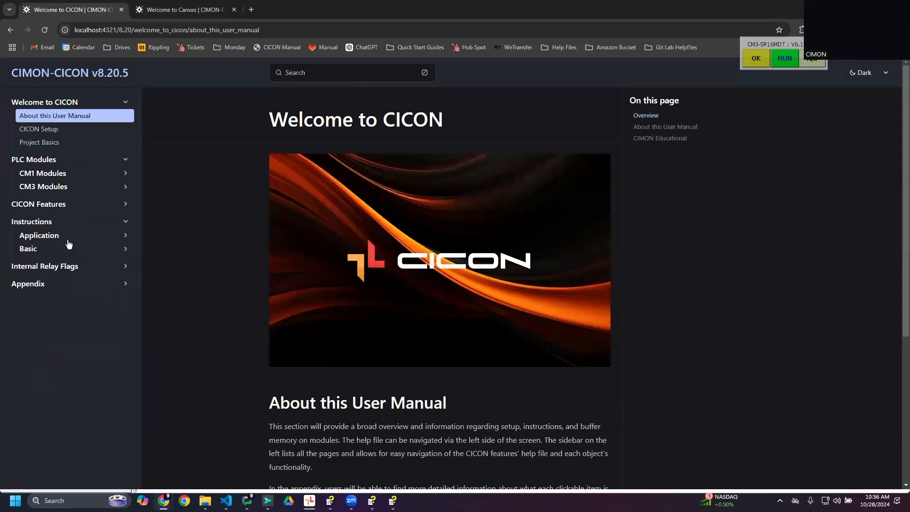
{"action": "left_click", "coordinate": [68, 241]}
{"action": "left_click", "coordinate": [71, 249]}
{"action": "left_click", "coordinate": [49, 262]}
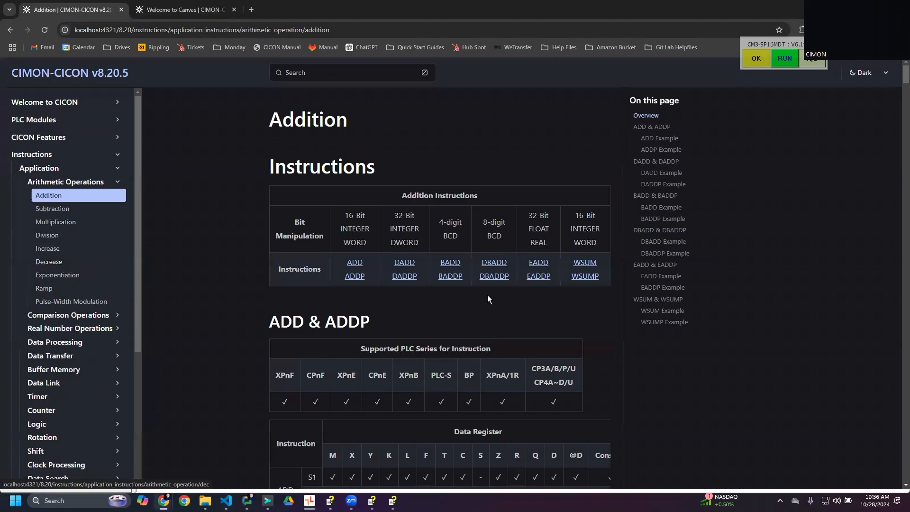
- Switch to the CIMON-PLC help manual and examine the ADD (BINARY) instruction page and its device address table
{"action": "left_click", "coordinate": [392, 501]}
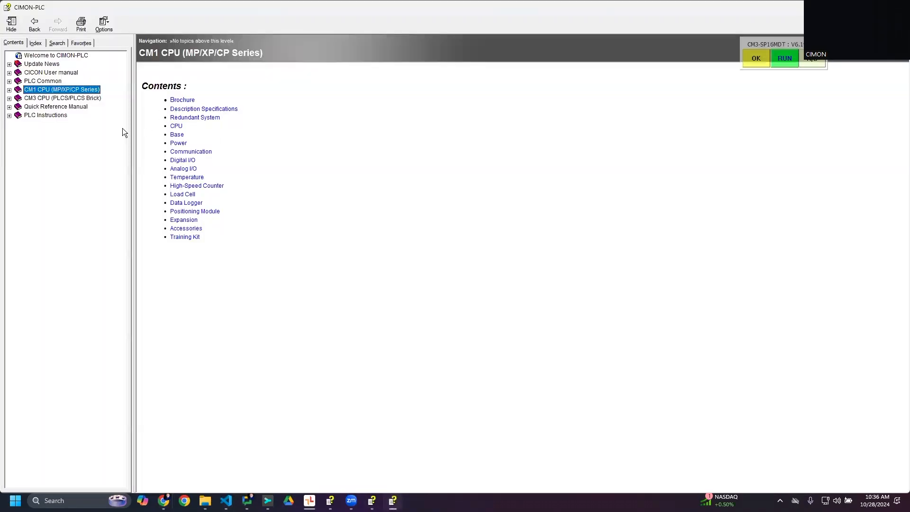
{"action": "left_click", "coordinate": [38, 115]}
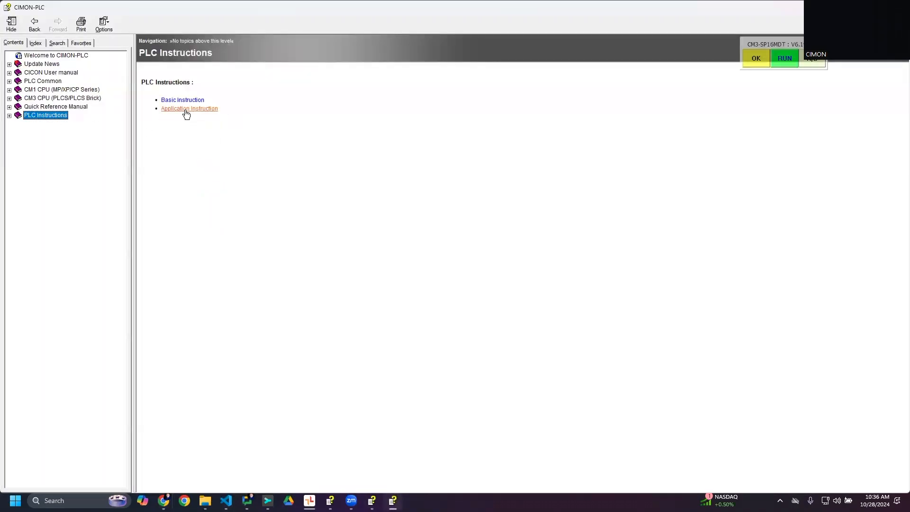
{"action": "left_click", "coordinate": [186, 110]}
{"action": "left_click", "coordinate": [209, 108]}
{"action": "left_click", "coordinate": [170, 101]}
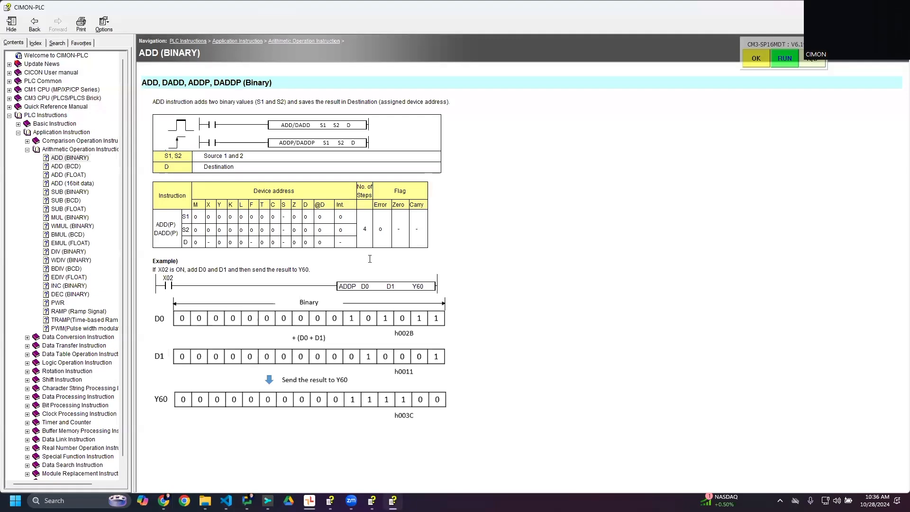
{"action": "left_click_drag", "start_coordinate": [206, 205], "coordinate": [351, 209]}
{"action": "left_click", "coordinate": [329, 228]}
- Return to the online Addition page in Chrome and review the operand descriptions and ADD and ADDP value range notices
{"action": "key", "text": "alt+Tab"}
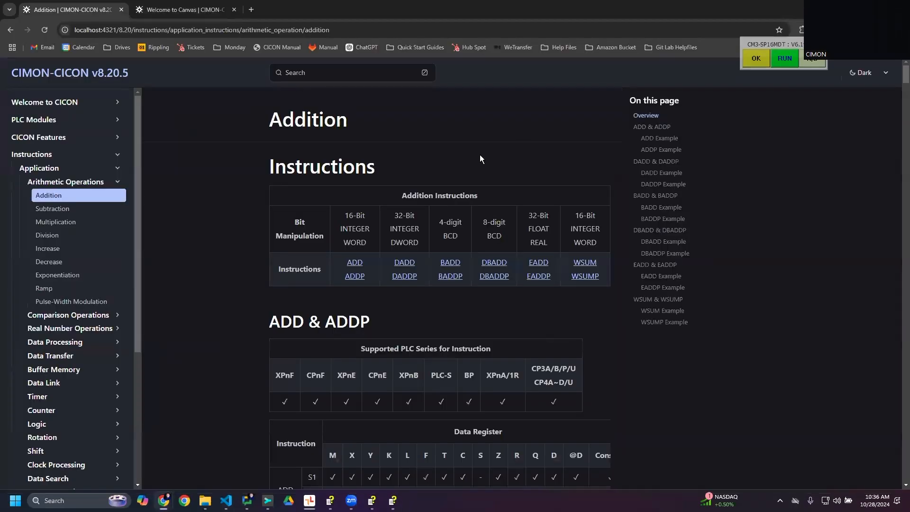
{"action": "scroll", "coordinate": [482, 153], "scroll_direction": "down", "scroll_amount": 10}
{"action": "scroll", "coordinate": [477, 169], "scroll_direction": "up", "scroll_amount": 5}
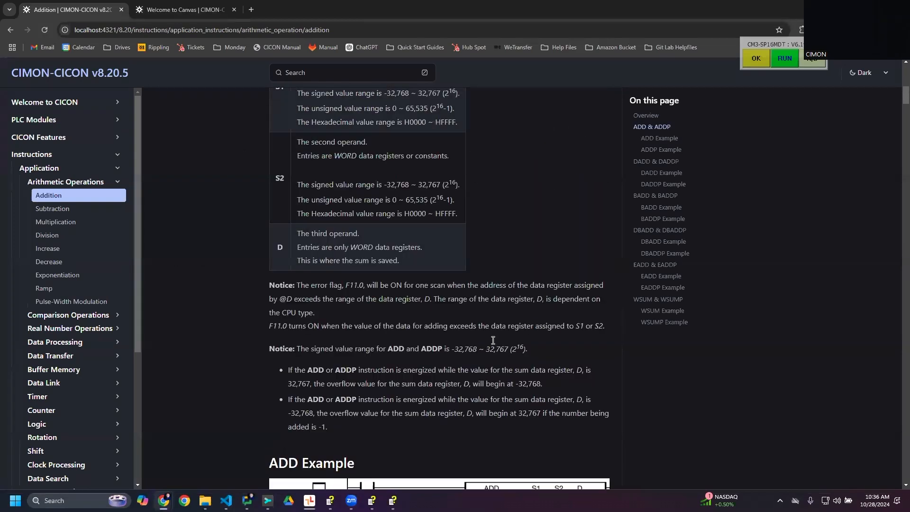
{"action": "scroll", "coordinate": [483, 303], "scroll_direction": "down", "scroll_amount": 2}
{"action": "left_click_drag", "start_coordinate": [456, 257], "coordinate": [532, 259]}
{"action": "left_click", "coordinate": [481, 272]}
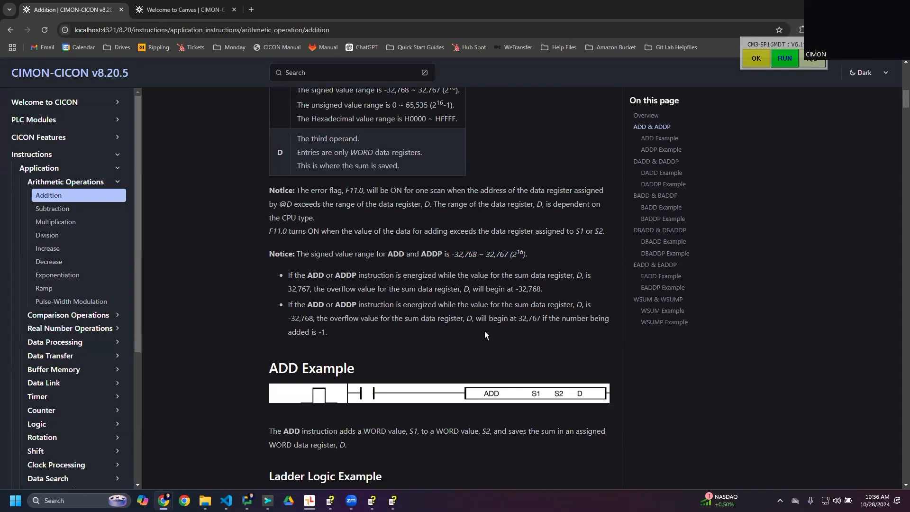
{"action": "scroll", "coordinate": [514, 393], "scroll_direction": "down", "scroll_amount": 2}
- Set the online manual's theme to Light and view the ADD ladder logic example
{"action": "left_click", "coordinate": [865, 72]}
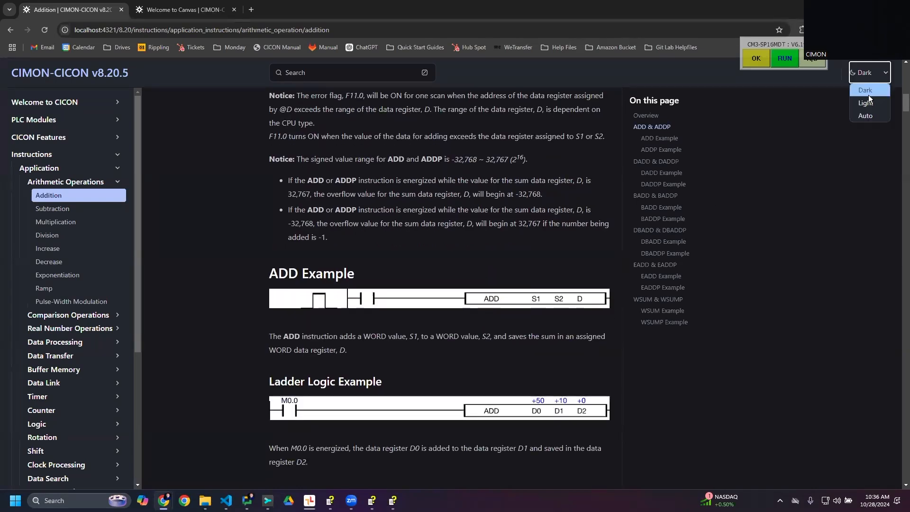
{"action": "left_click", "coordinate": [863, 84]}
{"action": "left_click", "coordinate": [383, 312]}
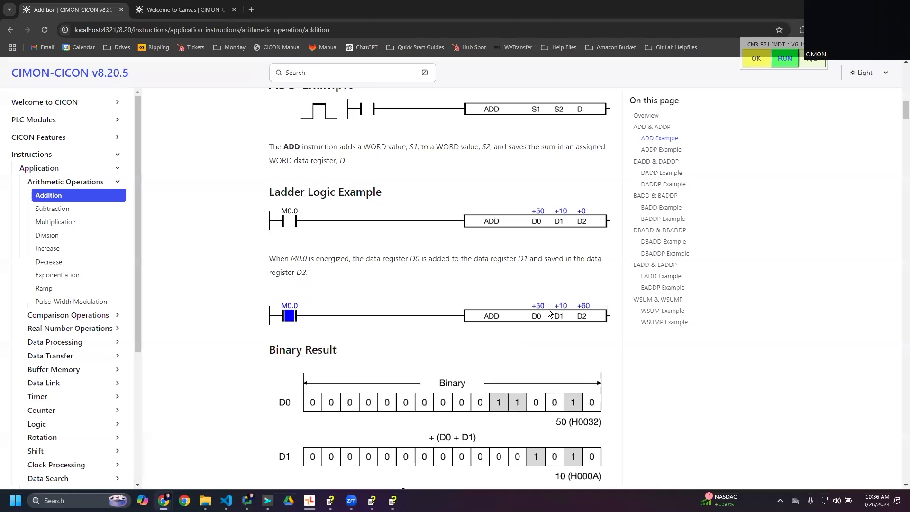
- Review the ADD, ADDP and DADD ladder logic examples and their binary results on the online Addition page
{"action": "scroll", "coordinate": [446, 336], "scroll_direction": "down", "scroll_amount": 3}
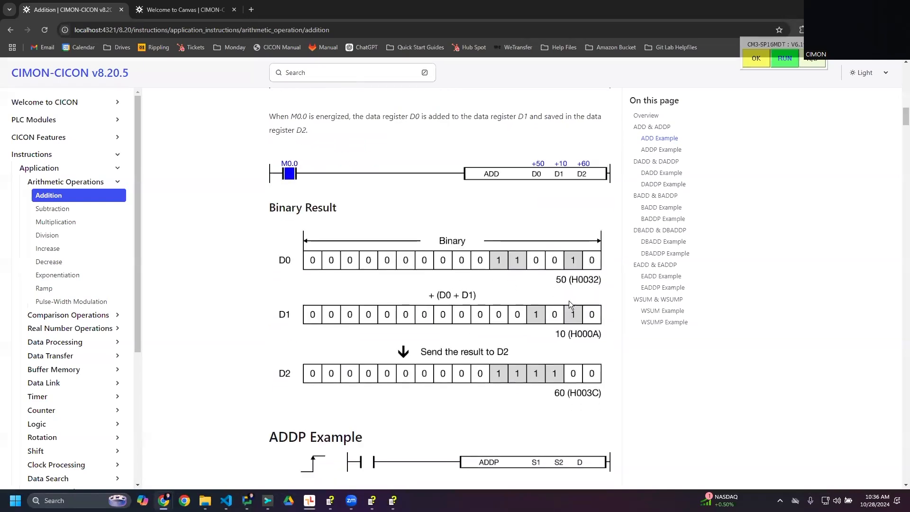
{"action": "scroll", "coordinate": [455, 394], "scroll_direction": "down", "scroll_amount": 8}
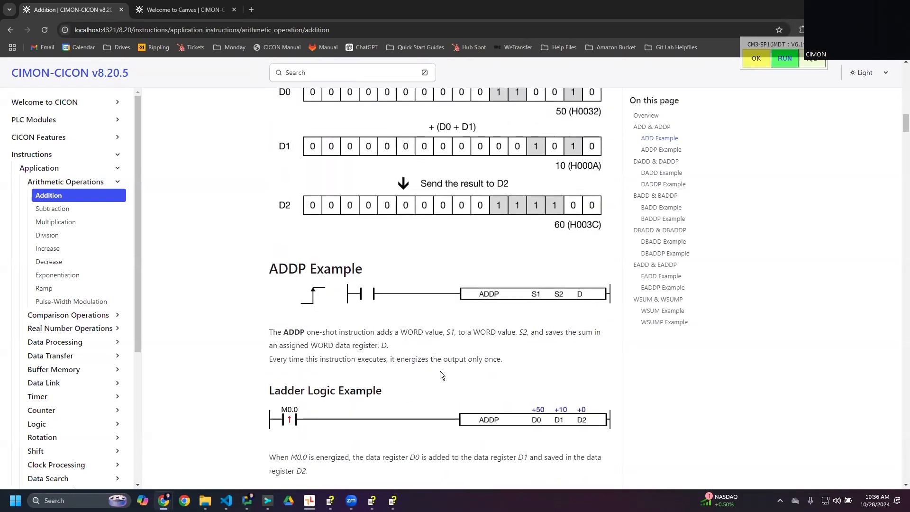
{"action": "scroll", "coordinate": [273, 259], "scroll_direction": "down", "scroll_amount": 17}
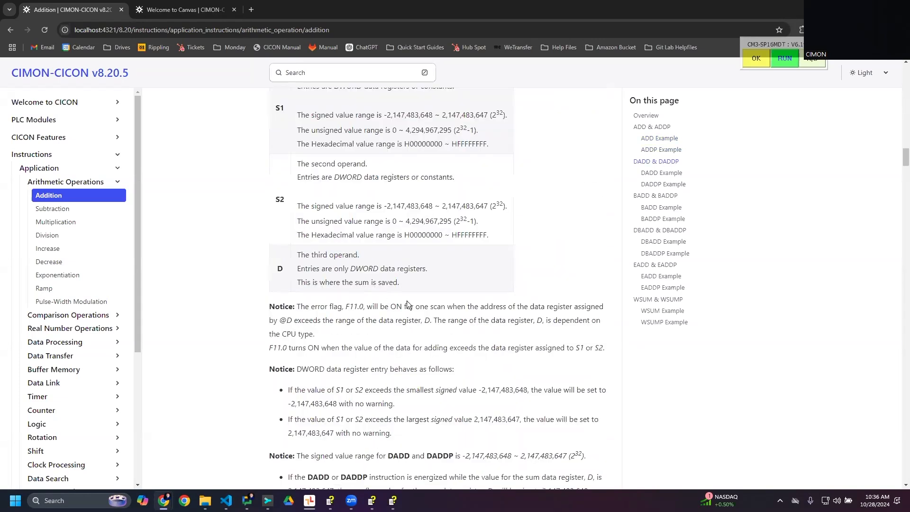
{"action": "scroll", "coordinate": [395, 315], "scroll_direction": "down", "scroll_amount": 7}
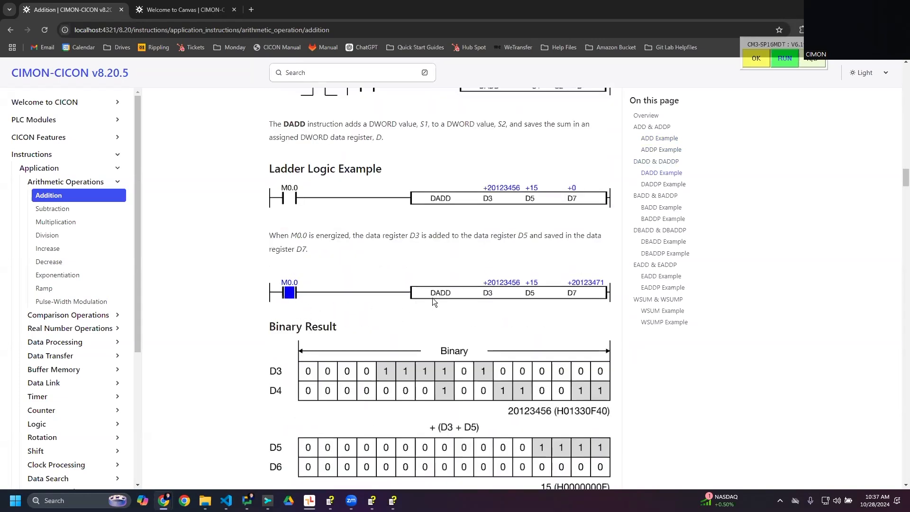
{"action": "scroll", "coordinate": [525, 394], "scroll_direction": "down", "scroll_amount": 3}
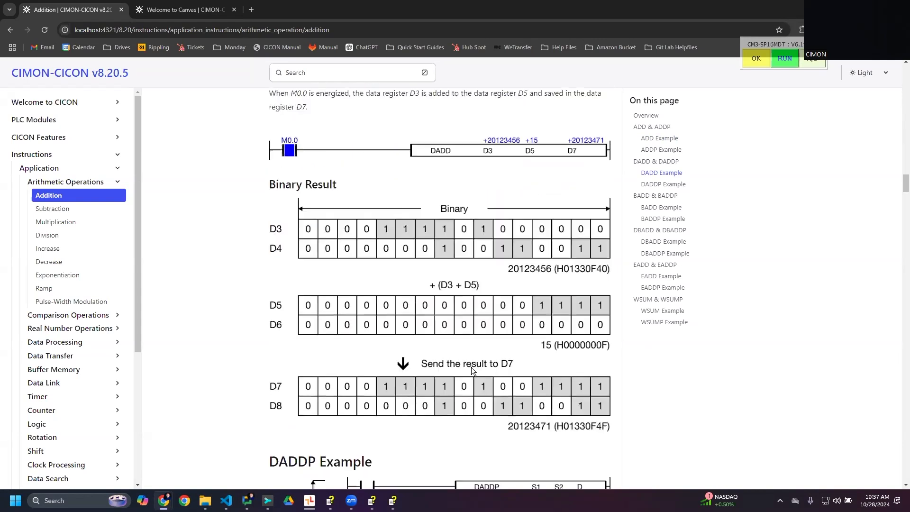
{"action": "scroll", "coordinate": [94, 404], "scroll_direction": "down", "scroll_amount": 5}
{"action": "scroll", "coordinate": [33, 300], "scroll_direction": "up", "scroll_amount": 5}
- Collapse the manual's Instructions section and browse the Quick Start topics under Appendix
{"action": "left_click", "coordinate": [60, 184]}
{"action": "left_click", "coordinate": [34, 152]}
{"action": "left_click", "coordinate": [36, 155]}
{"action": "left_click", "coordinate": [39, 196]}
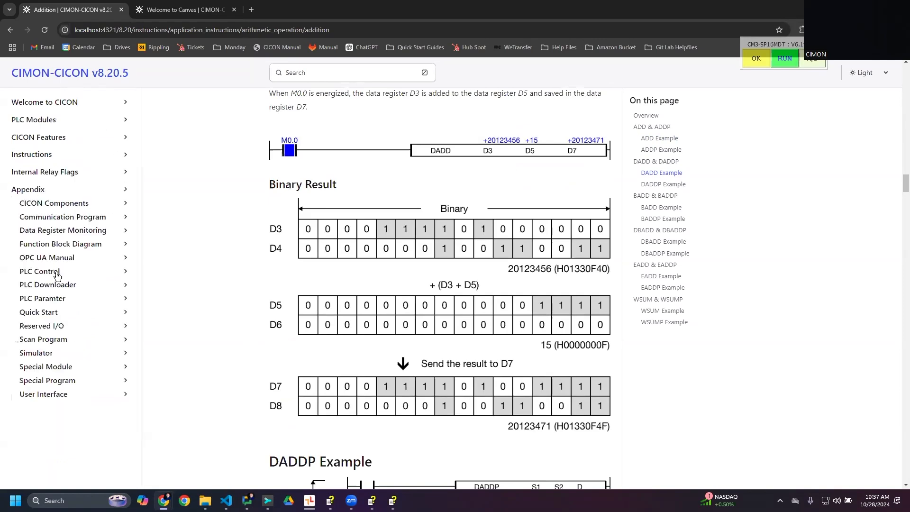
{"action": "left_click", "coordinate": [51, 314]}
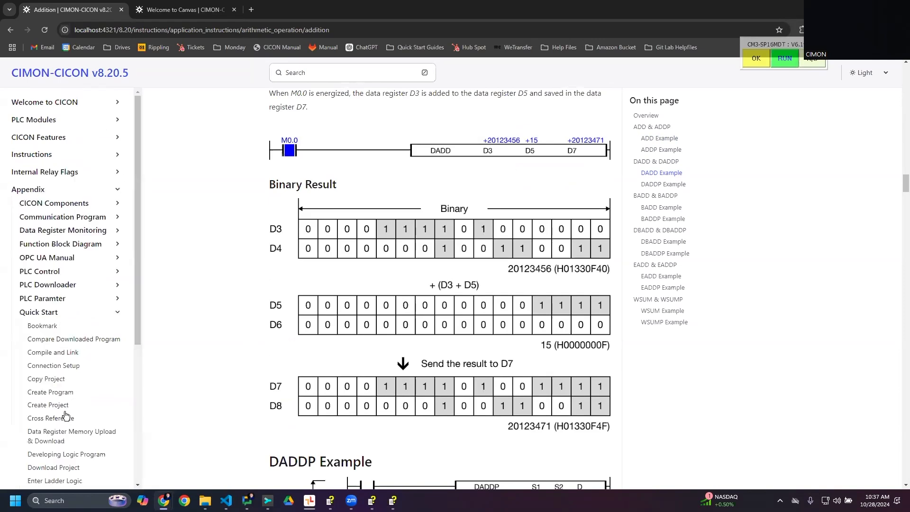
{"action": "scroll", "coordinate": [51, 318], "scroll_direction": "down", "scroll_amount": 2}
{"action": "left_click", "coordinate": [49, 219]}
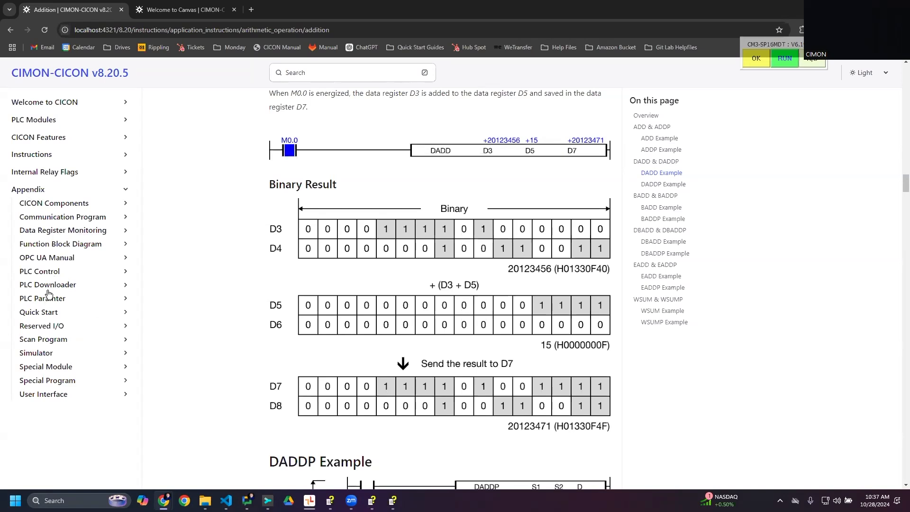
- View the HSC for PLC-S and Positioning for PLC-S pages under Special Program in the Appendix
{"action": "left_click", "coordinate": [56, 380]}
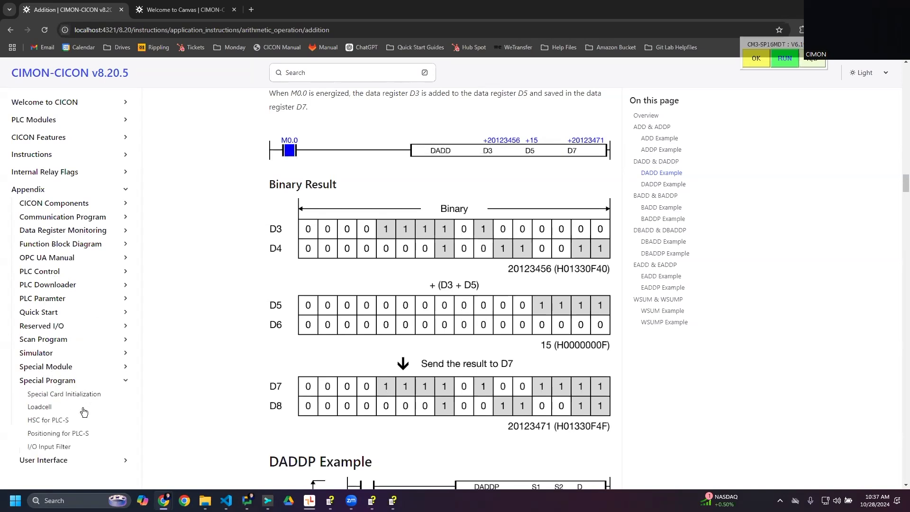
{"action": "left_click", "coordinate": [54, 423]}
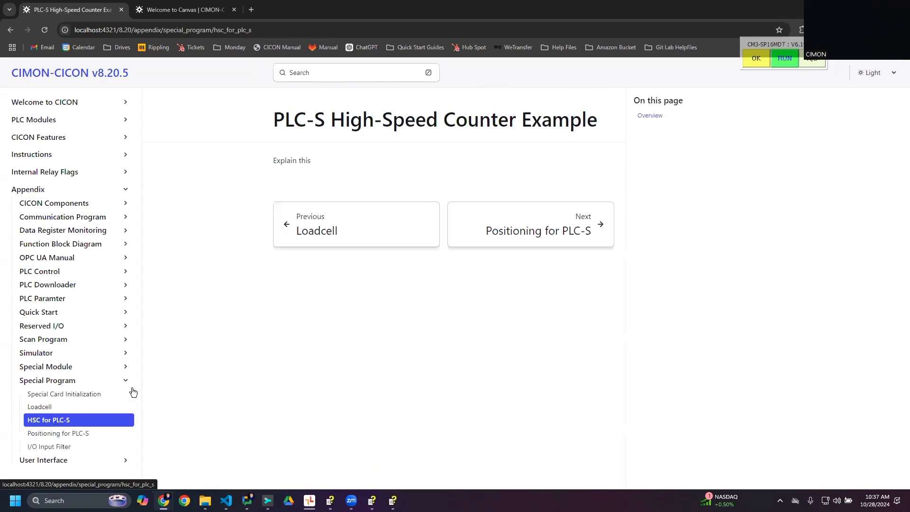
{"action": "left_click", "coordinate": [47, 433]}
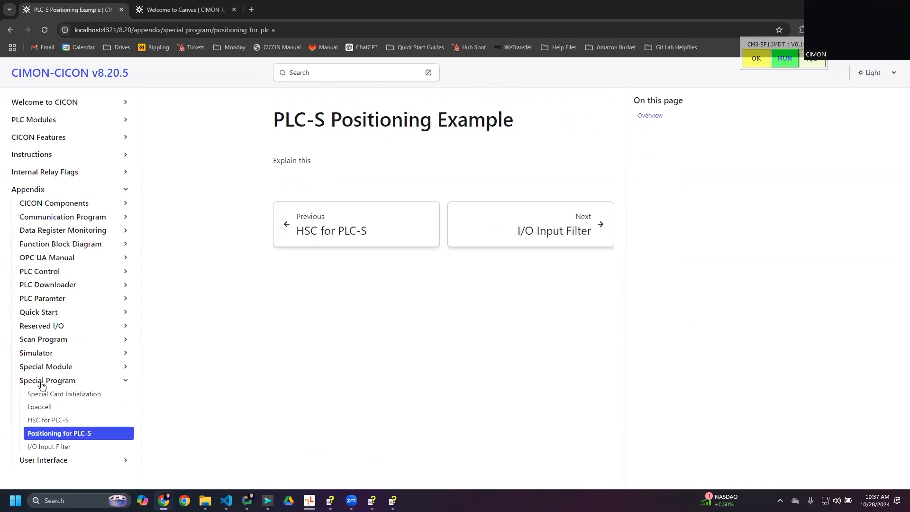
{"action": "left_click", "coordinate": [42, 384]}
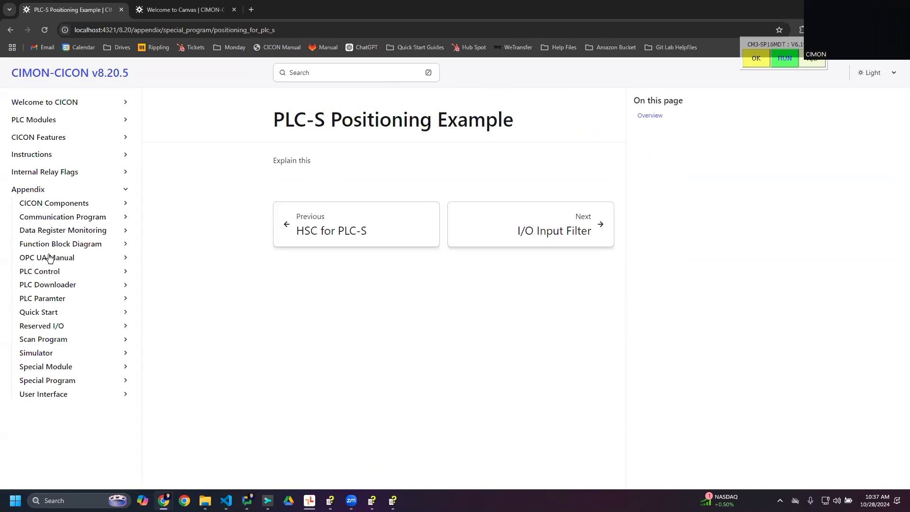
- Open the Modbus TCP Master page under Communication Program and read through the Slave PLC setup instructions
{"action": "left_click", "coordinate": [52, 219]}
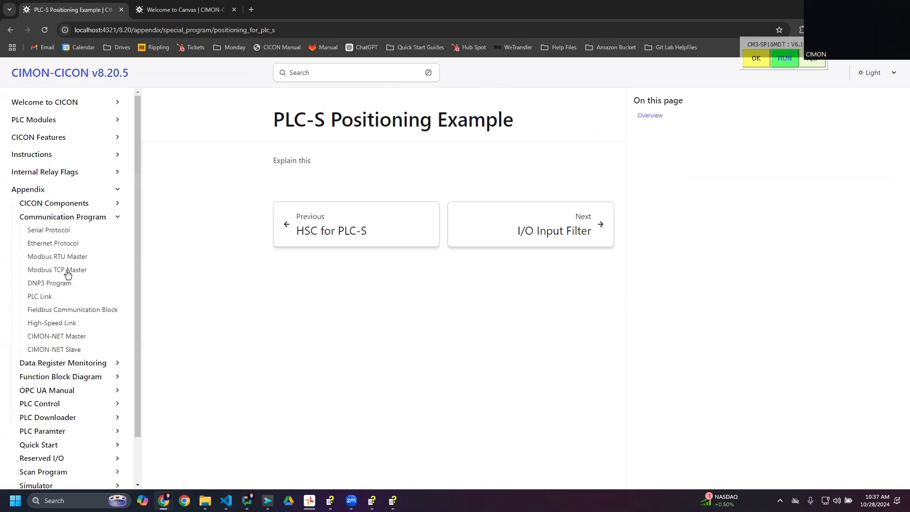
{"action": "left_click", "coordinate": [67, 274]}
{"action": "scroll", "coordinate": [447, 338], "scroll_direction": "down", "scroll_amount": 13}
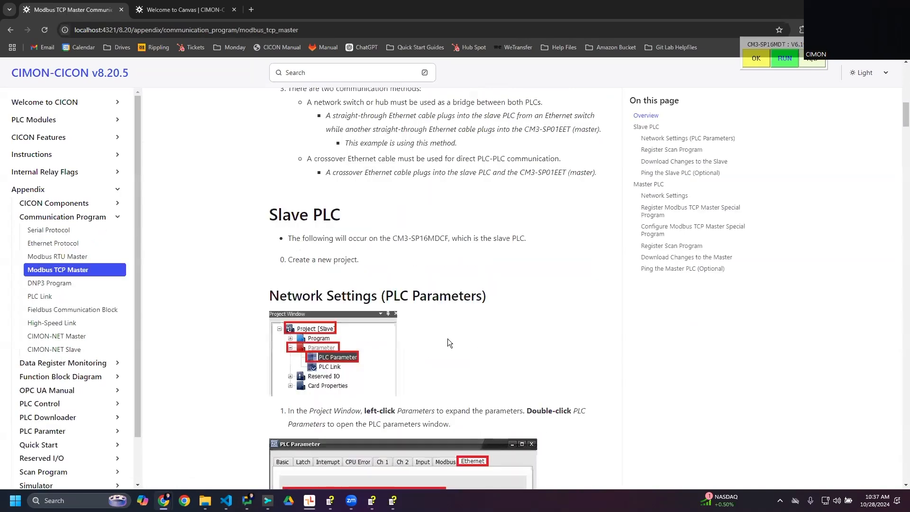
{"action": "scroll", "coordinate": [423, 397], "scroll_direction": "down", "scroll_amount": 15}
{"action": "scroll", "coordinate": [439, 400], "scroll_direction": "down", "scroll_amount": 15}
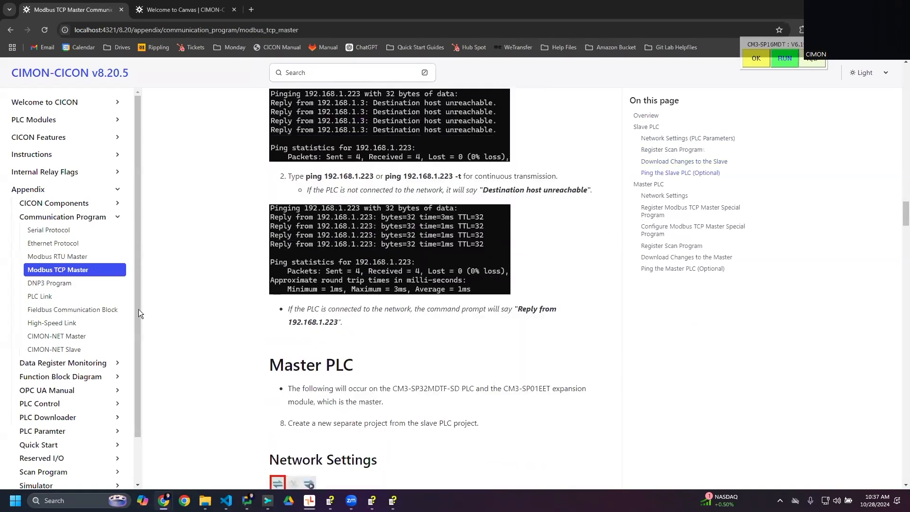
- Browse the Data Register Monitoring topics and examine the Master PLC network settings on the Modbus TCP Master page
{"action": "left_click", "coordinate": [62, 364]}
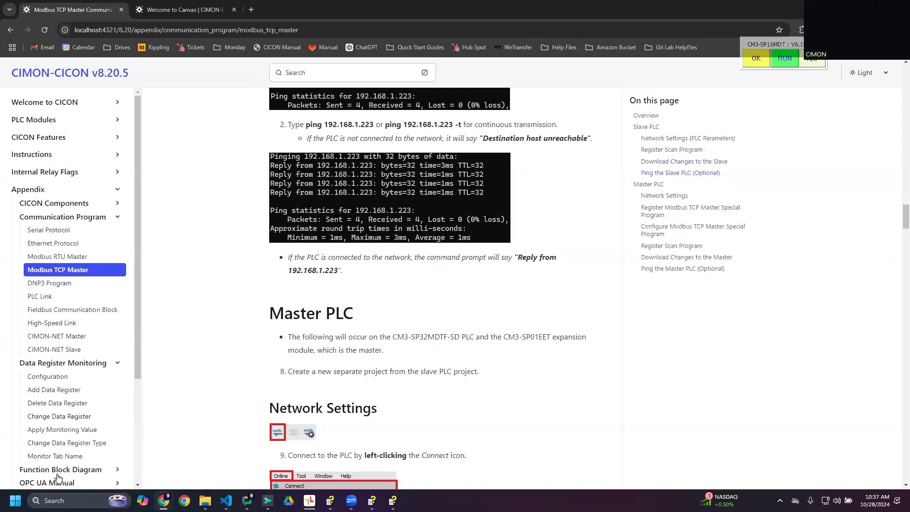
{"action": "scroll", "coordinate": [58, 474], "scroll_direction": "down", "scroll_amount": 3}
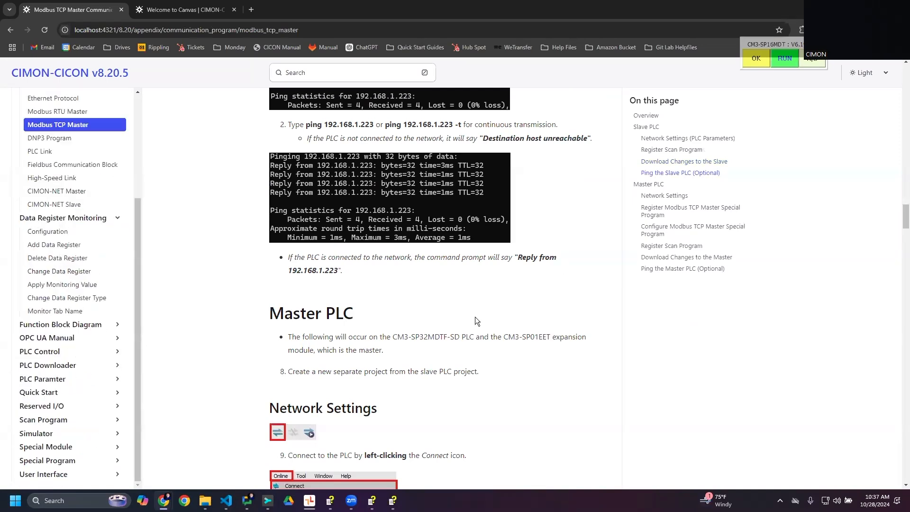
{"action": "scroll", "coordinate": [476, 321], "scroll_direction": "down", "scroll_amount": 15}
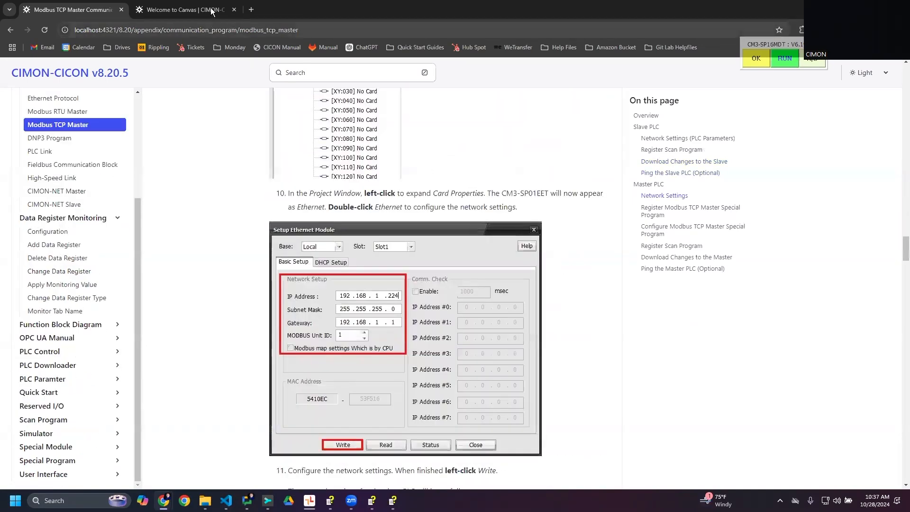
- Close the Welcome to Canvas browser tab and open the CM3 CPU (PLCS/PLCS Brick) page in the CIMON-PLC help manual
{"action": "left_click", "coordinate": [234, 10]}
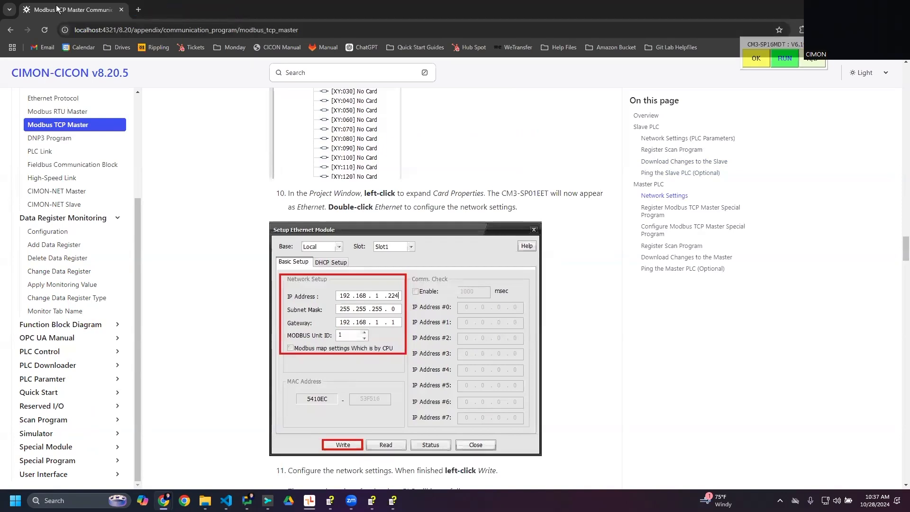
{"action": "key", "text": "alt+Tab"}
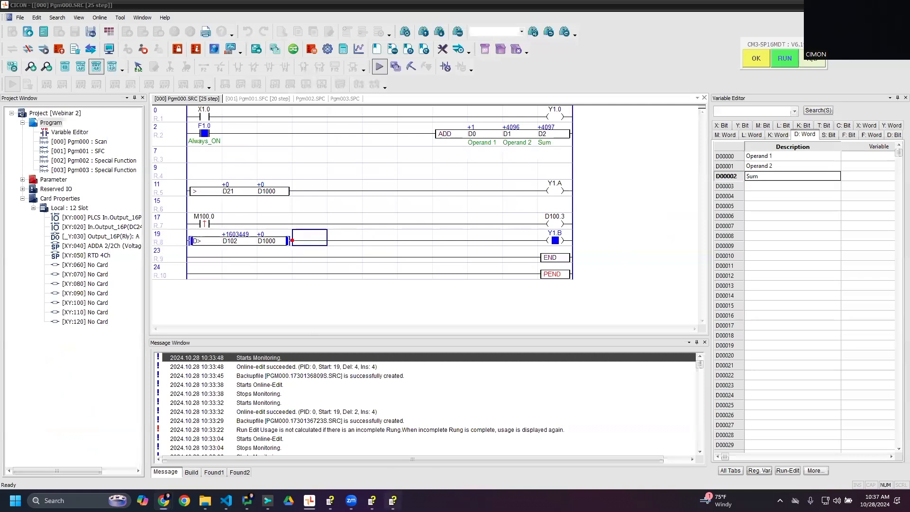
{"action": "key", "text": "alt+Tab"}
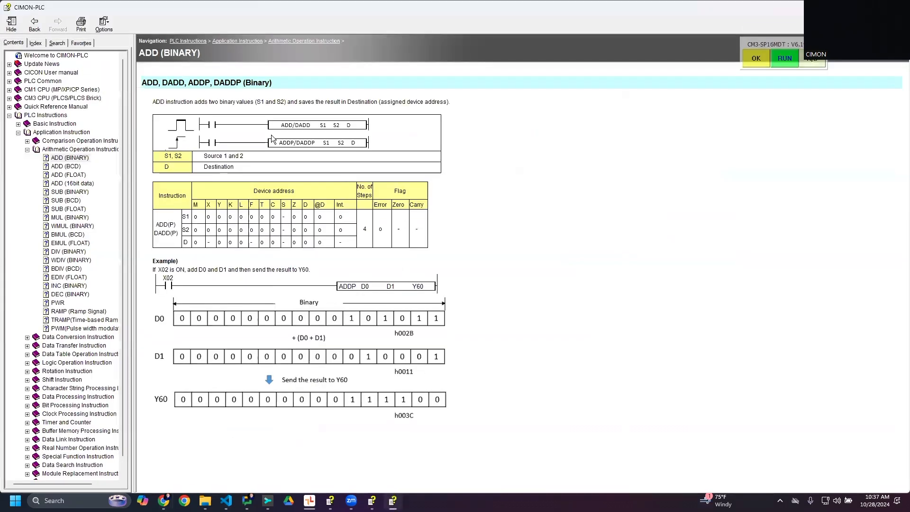
{"action": "left_click", "coordinate": [56, 81]}
{"action": "left_click", "coordinate": [58, 99]}
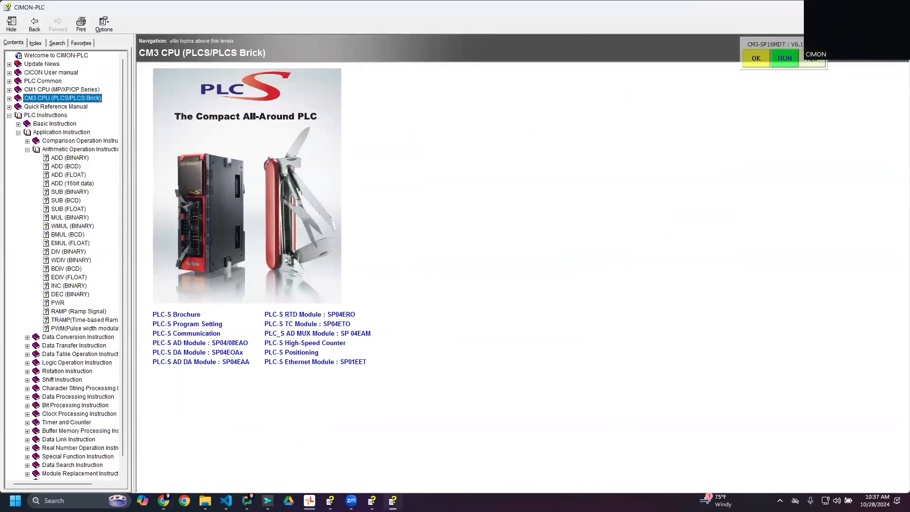
{"action": "left_click", "coordinate": [577, 285]}
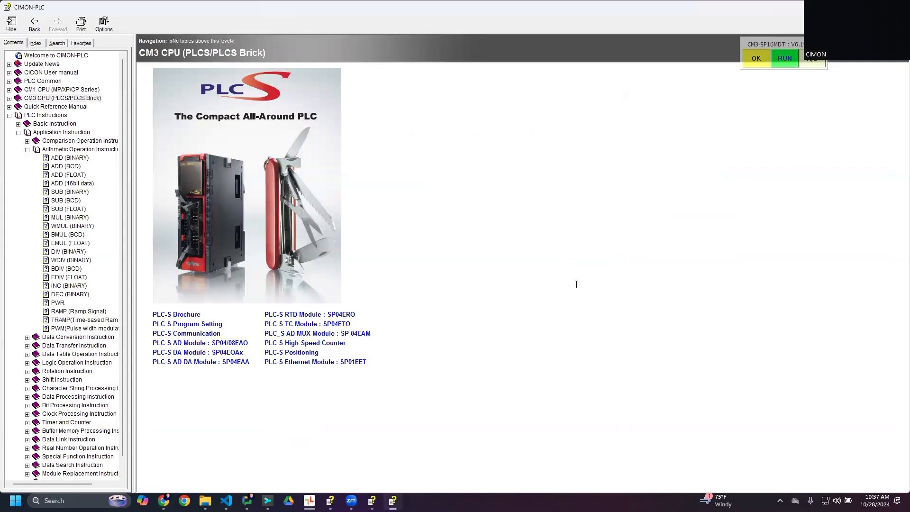